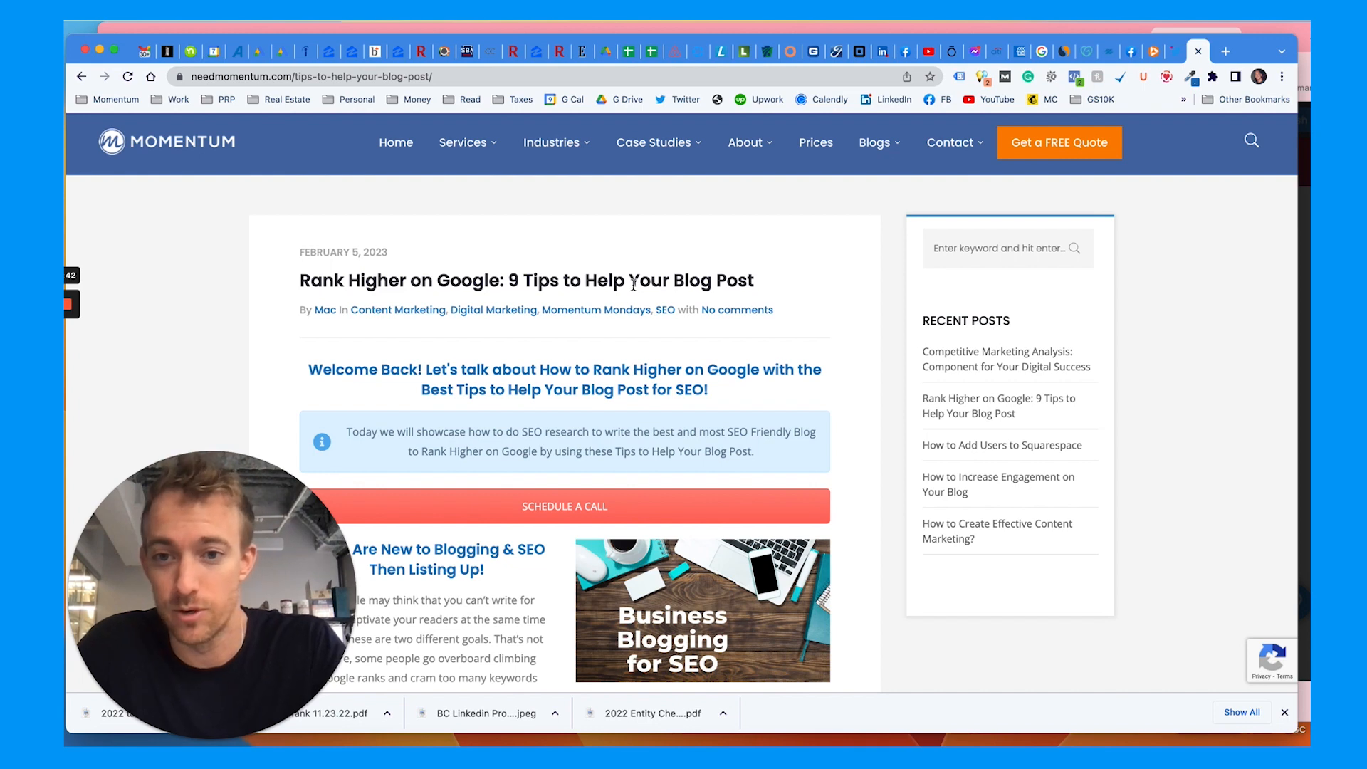
- Examine the blog post's title, the site's blog links and the Google Ads subpages listed under its services
{"action": "triple_click", "coordinate": [633, 284]}
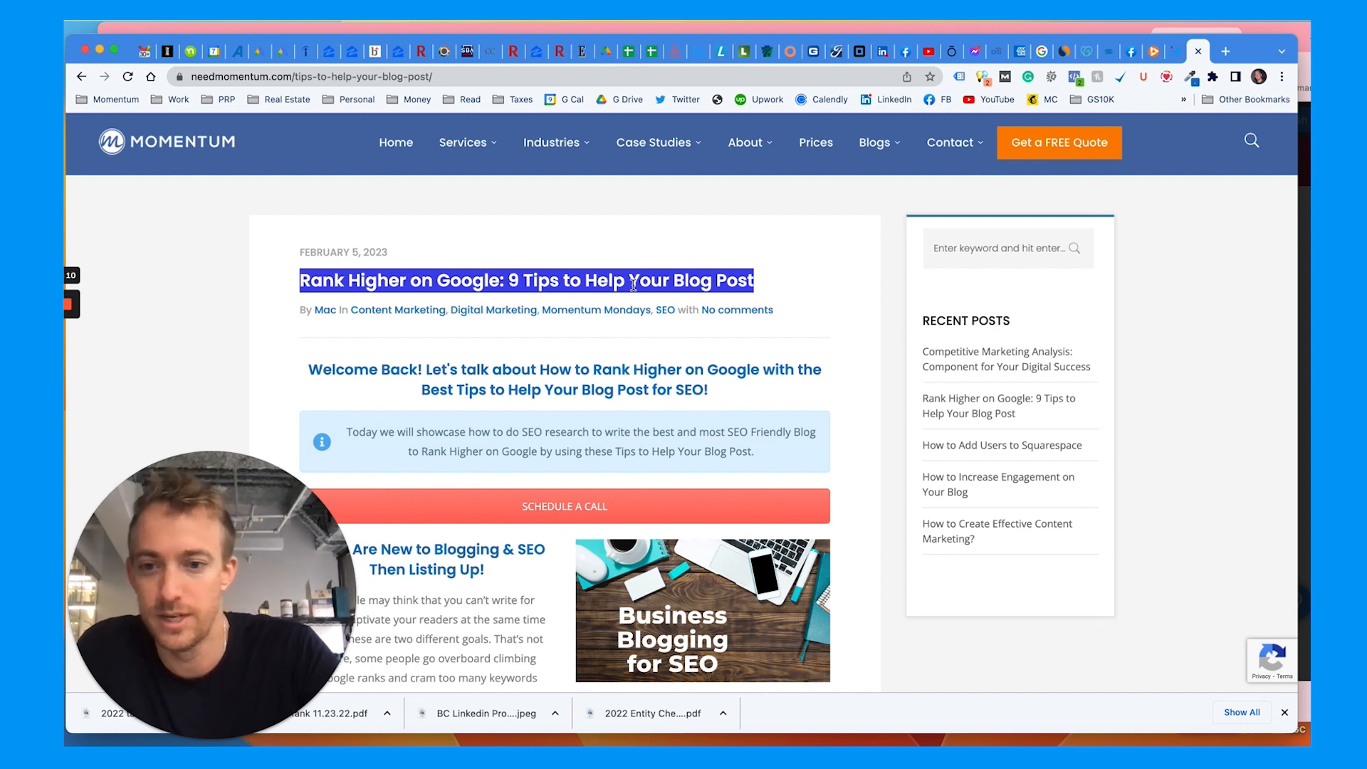
{"action": "left_click_drag", "start_coordinate": [265, 538], "coordinate": [1227, 533]}
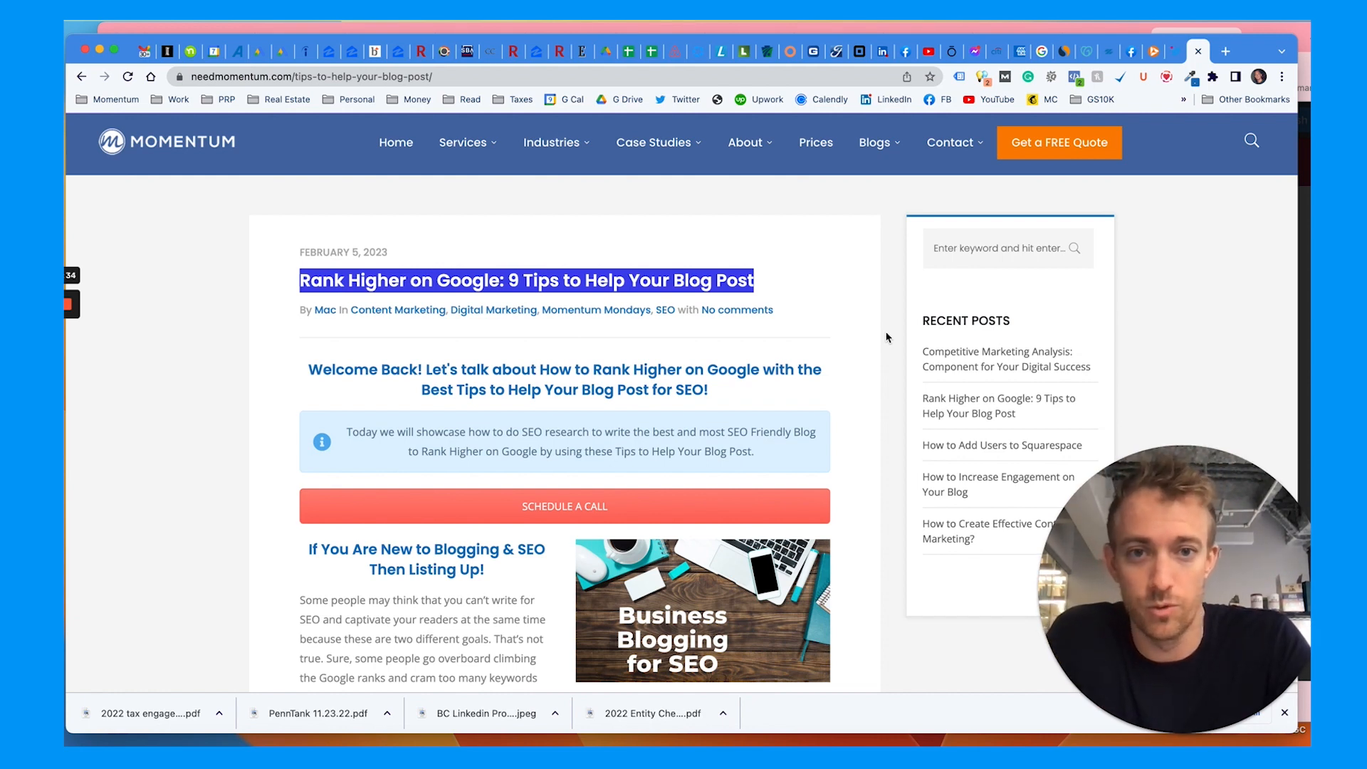
{"action": "left_click", "coordinate": [888, 337]}
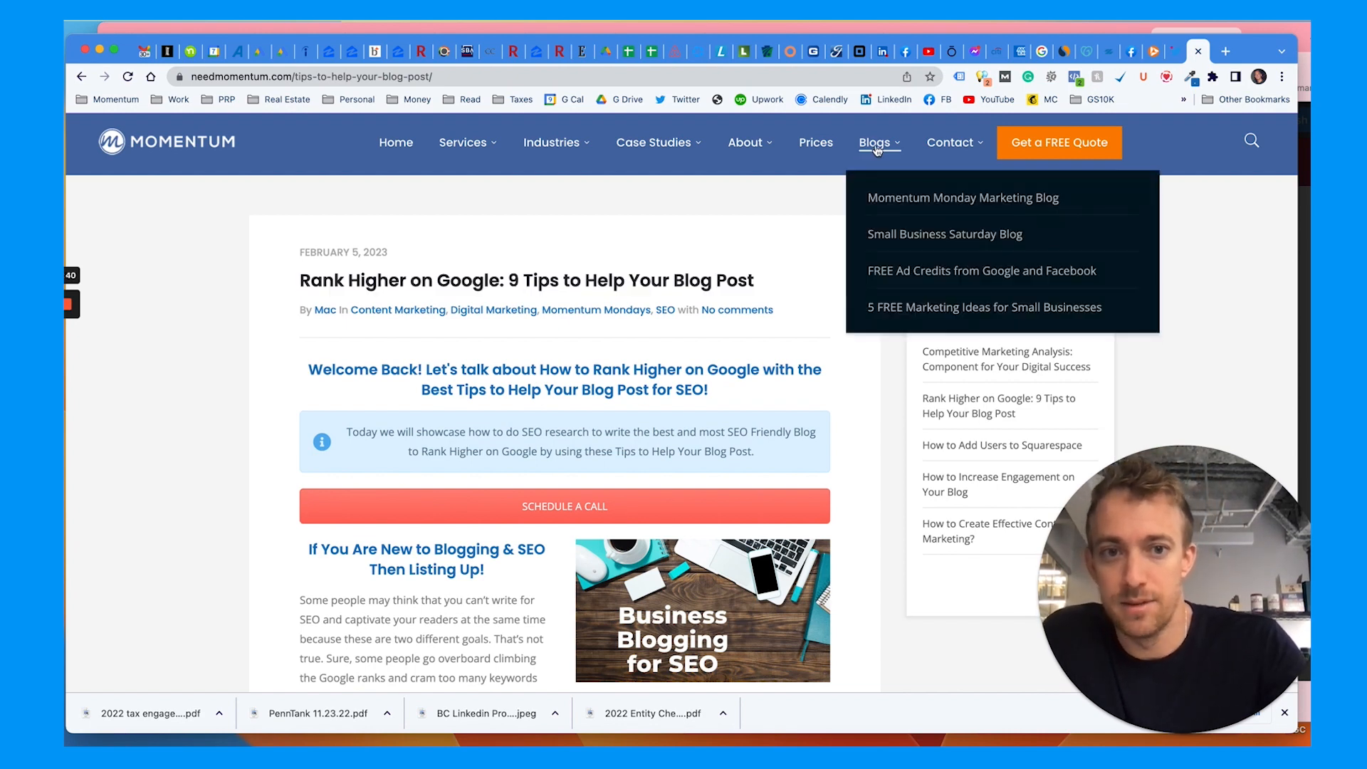
{"action": "mouse_move", "coordinate": [482, 150]}
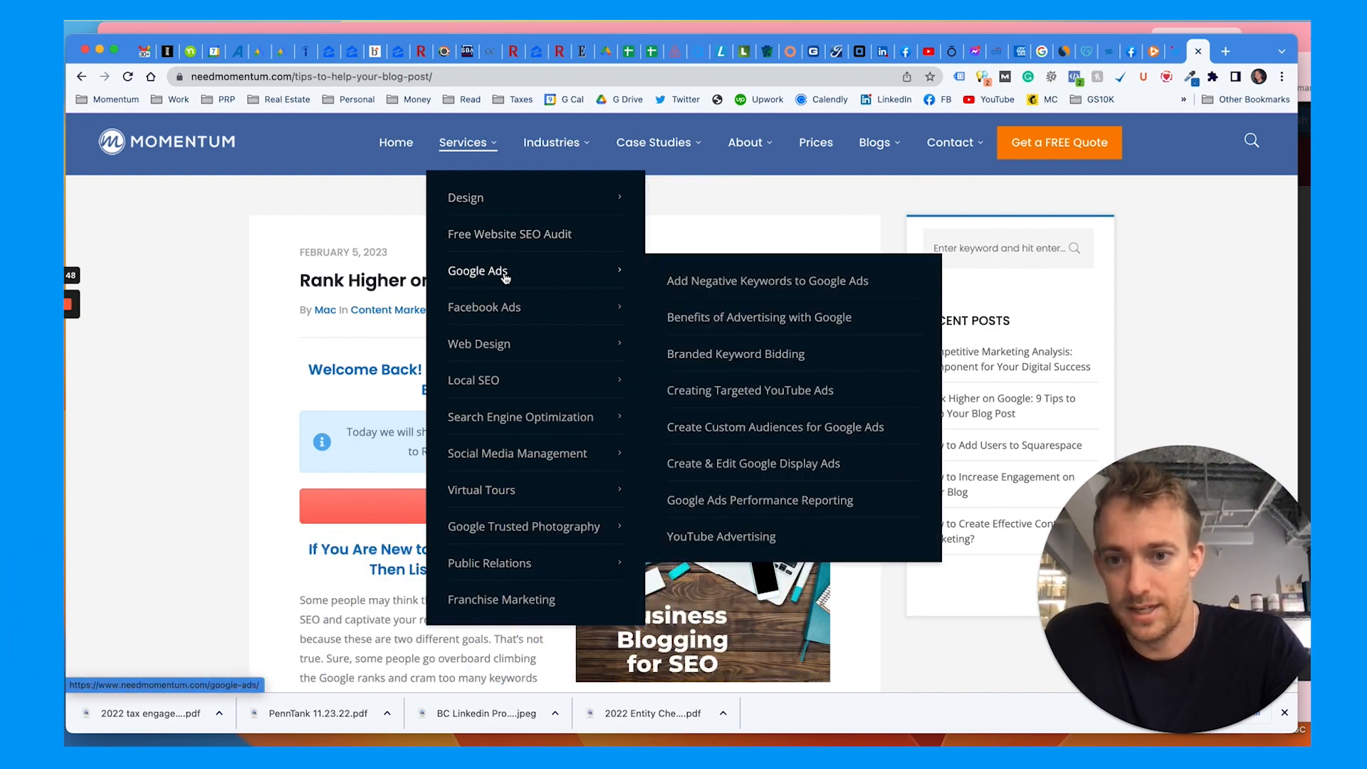
{"action": "mouse_move", "coordinate": [532, 289]}
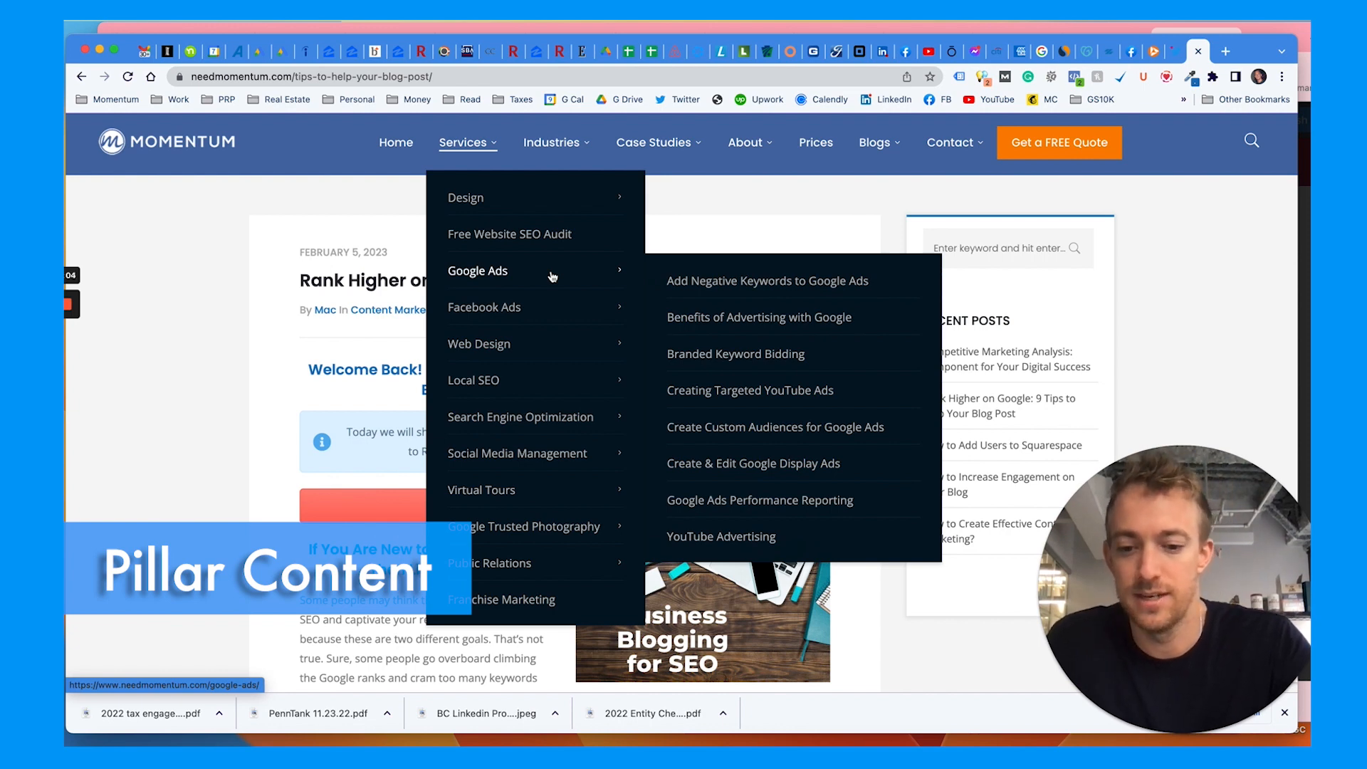
- Search Google Images for "pillar content hubspot" in a new tab and preview the Cakes & Bakes topic cluster diagram
{"action": "key", "text": "super+t"}
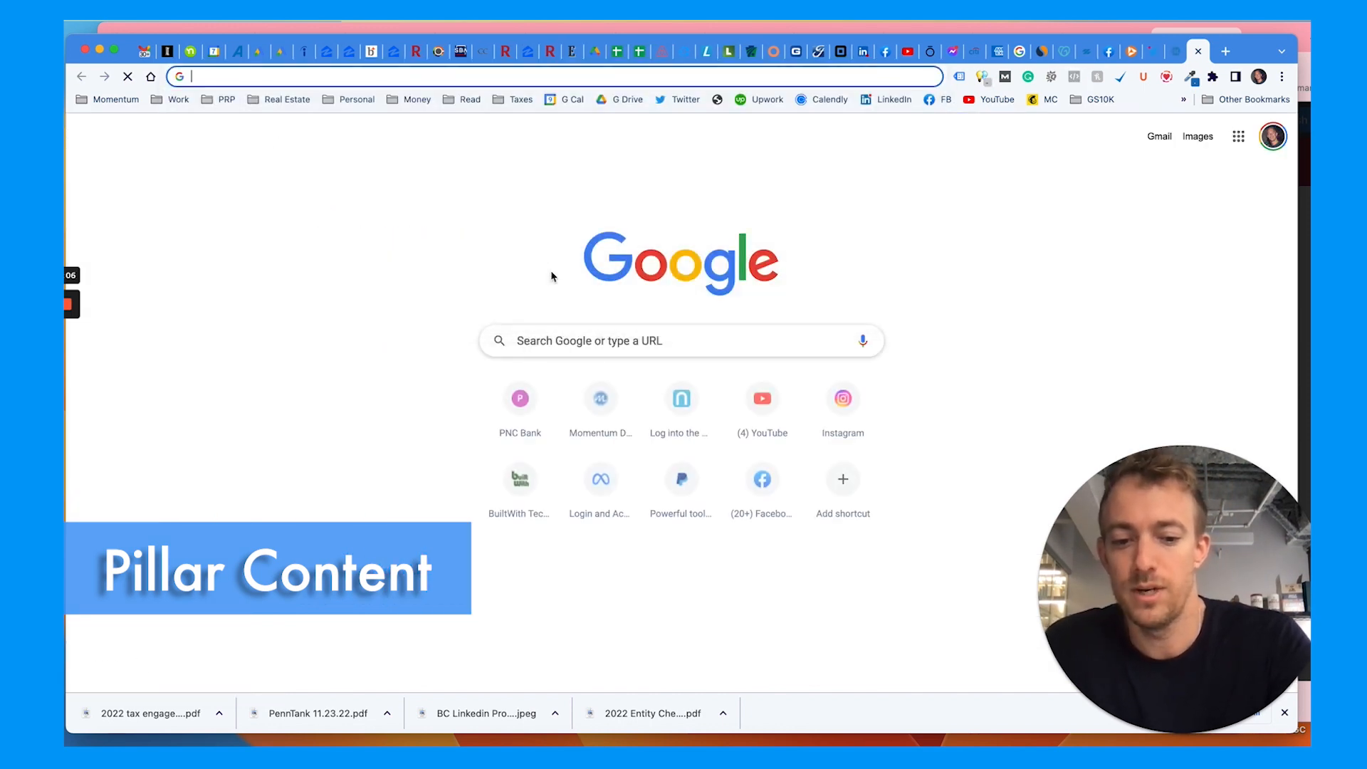
{"action": "type", "text": "pillar content"}
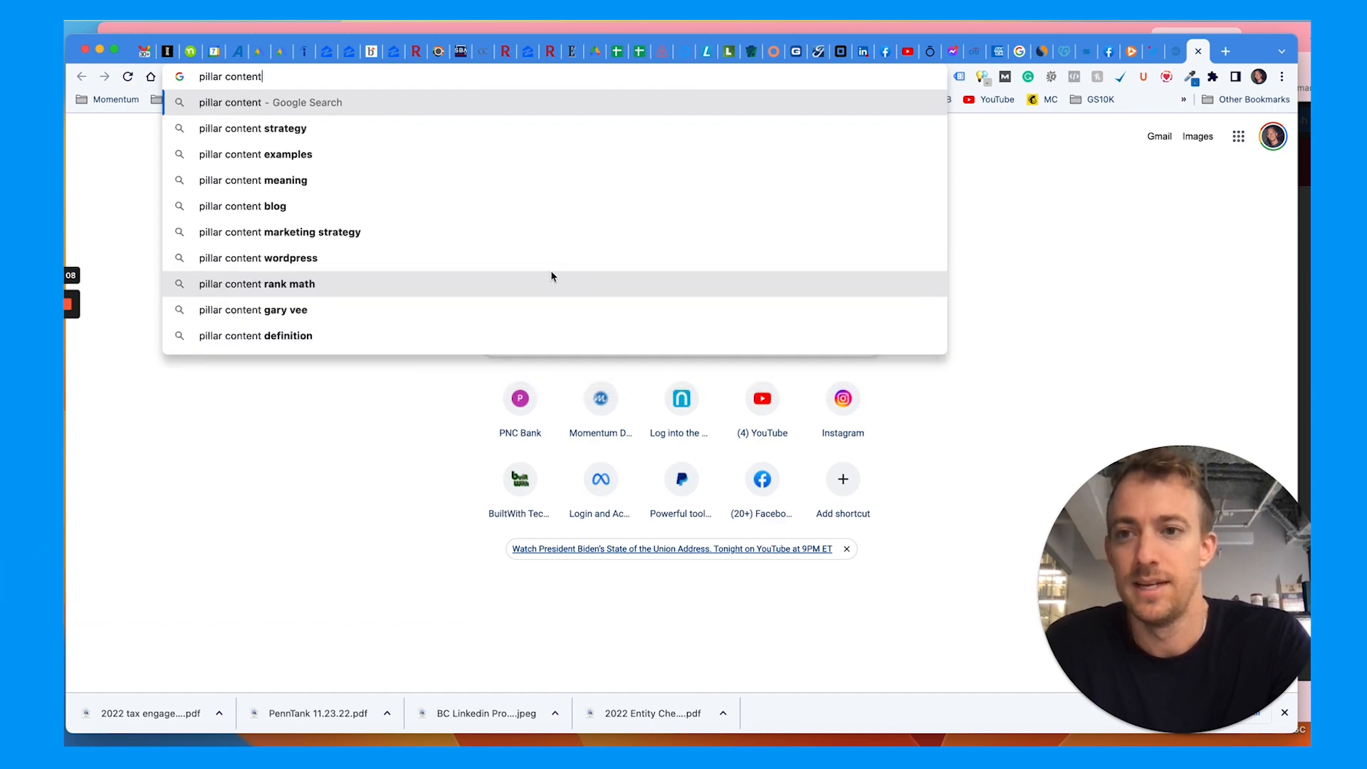
{"action": "type", "text": " hubspot"}
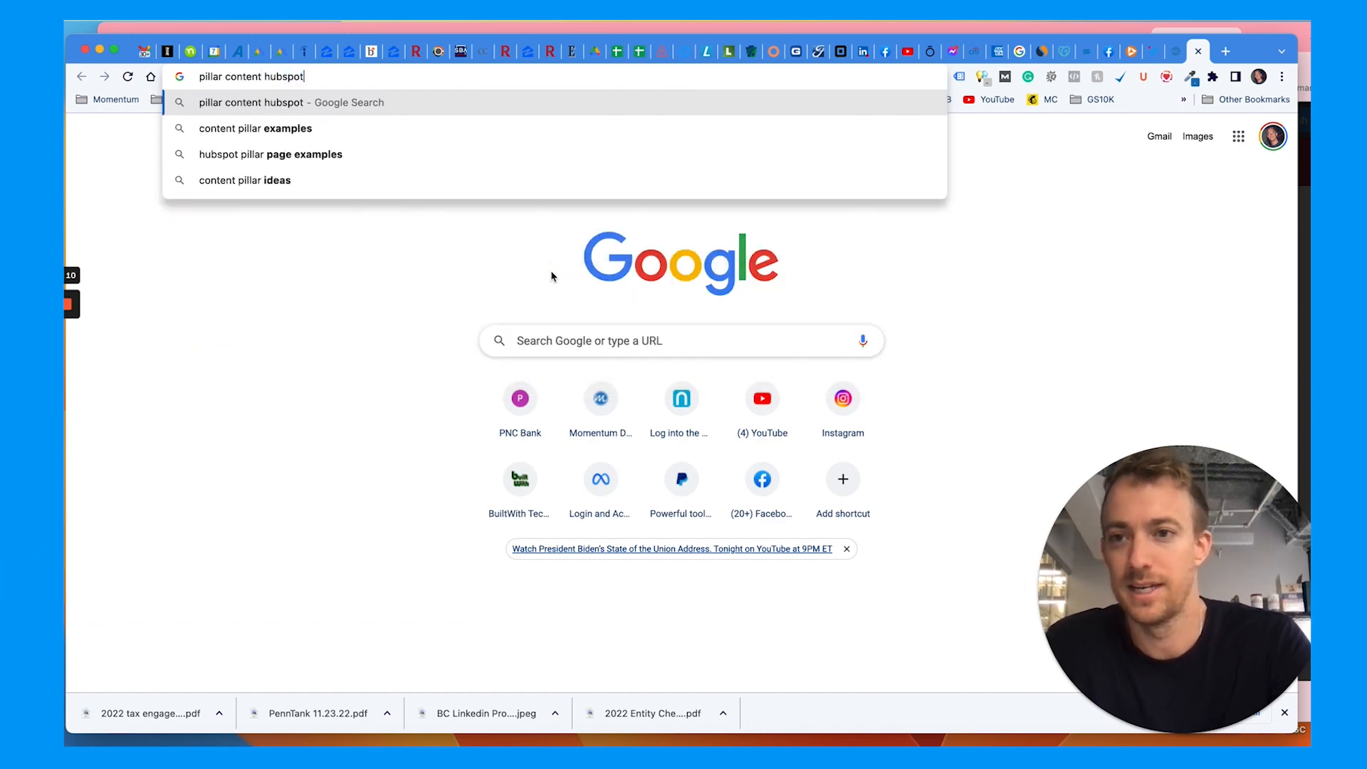
{"action": "key", "text": "Return"}
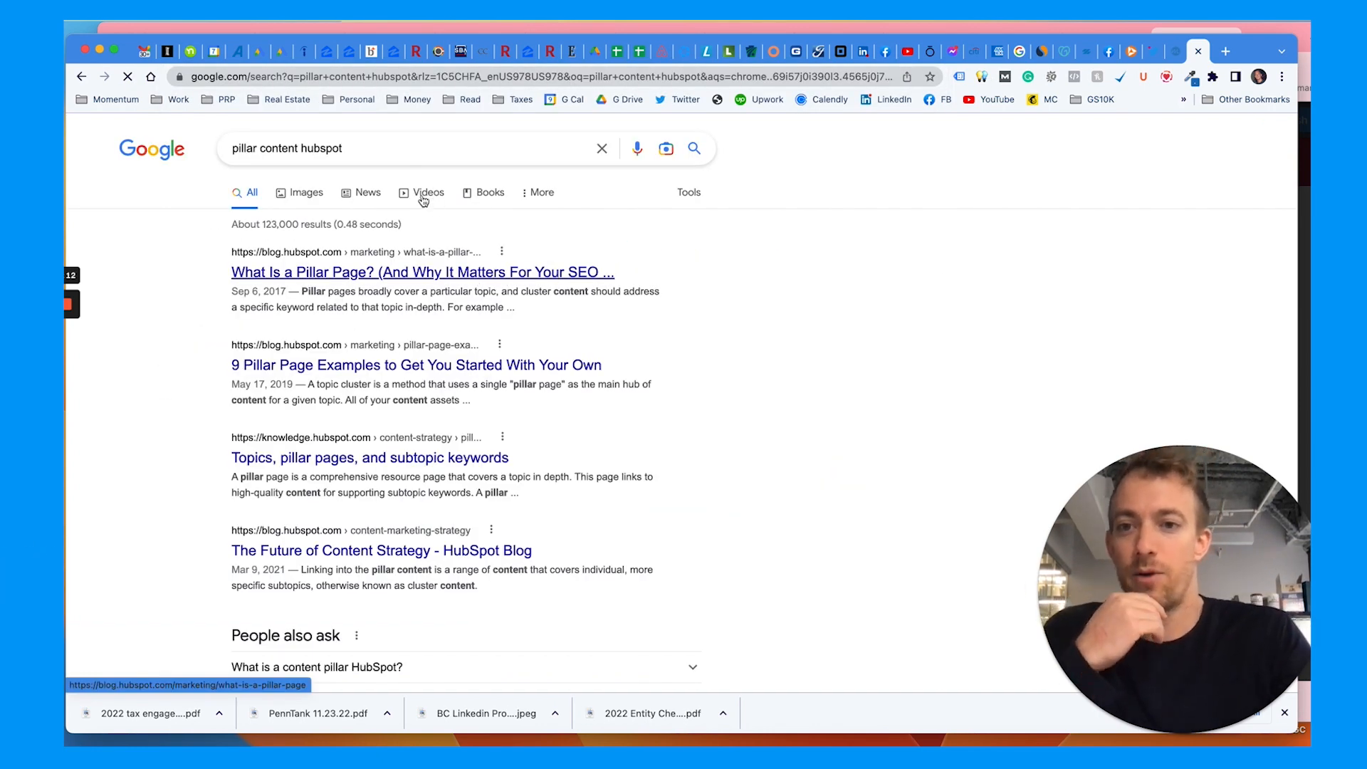
{"action": "left_click", "coordinate": [308, 198]}
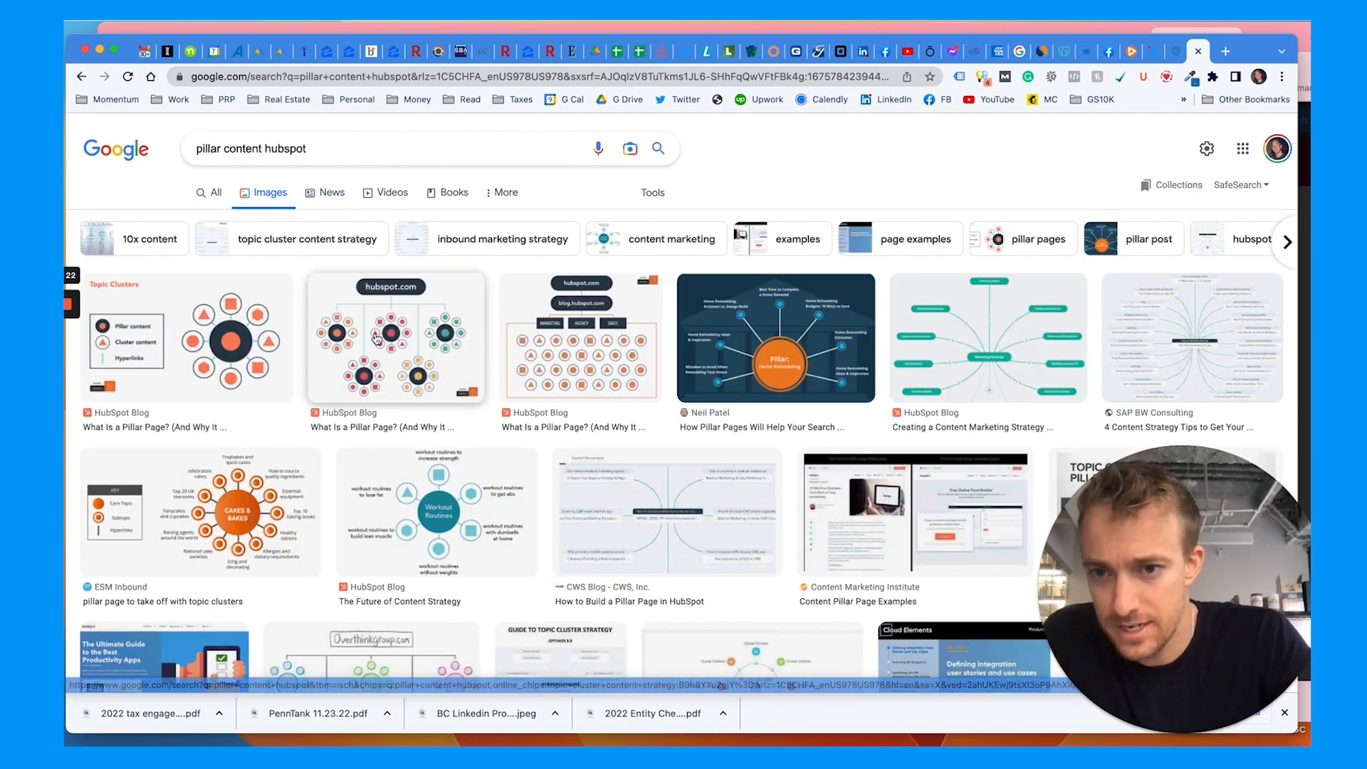
{"action": "left_click", "coordinate": [264, 503]}
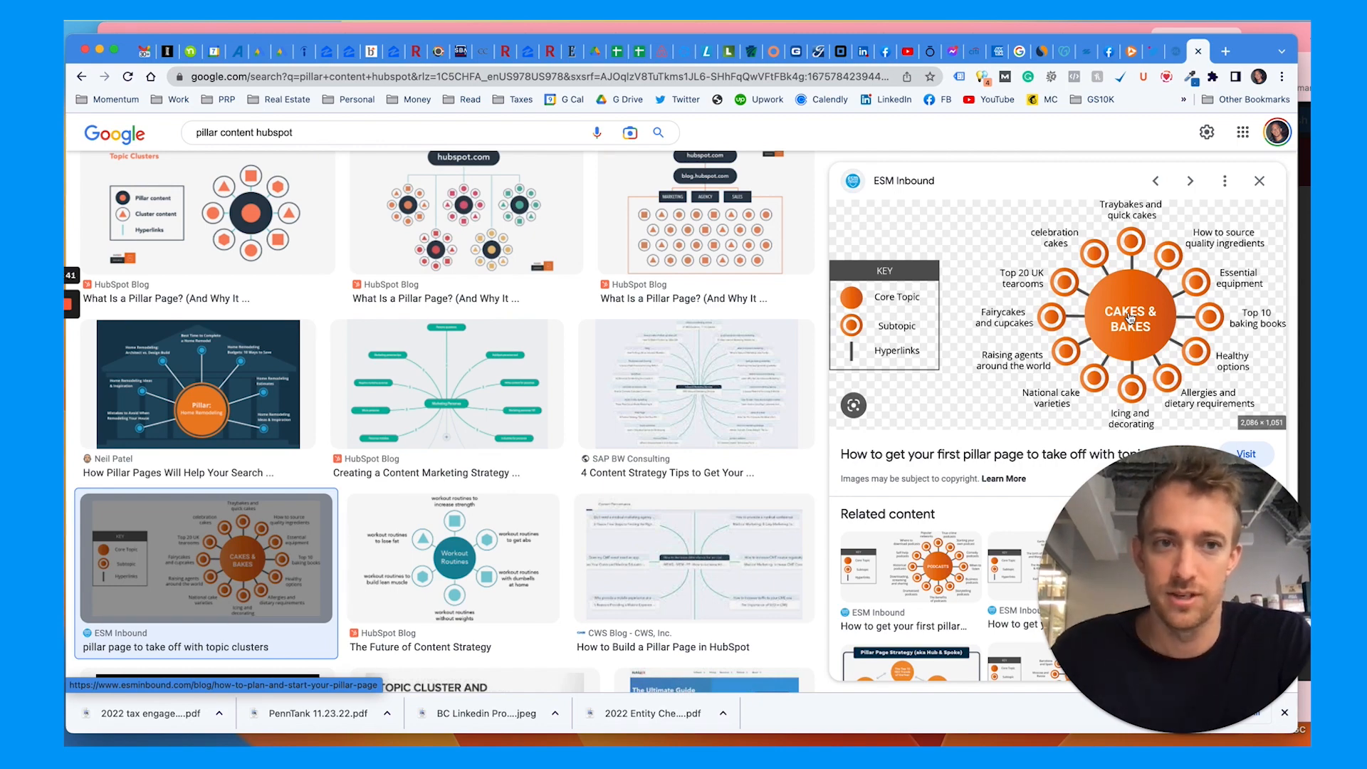
- Return to the Momentum website and open its Momentum Monday Marketing Blog page
{"action": "left_click", "coordinate": [1175, 51]}
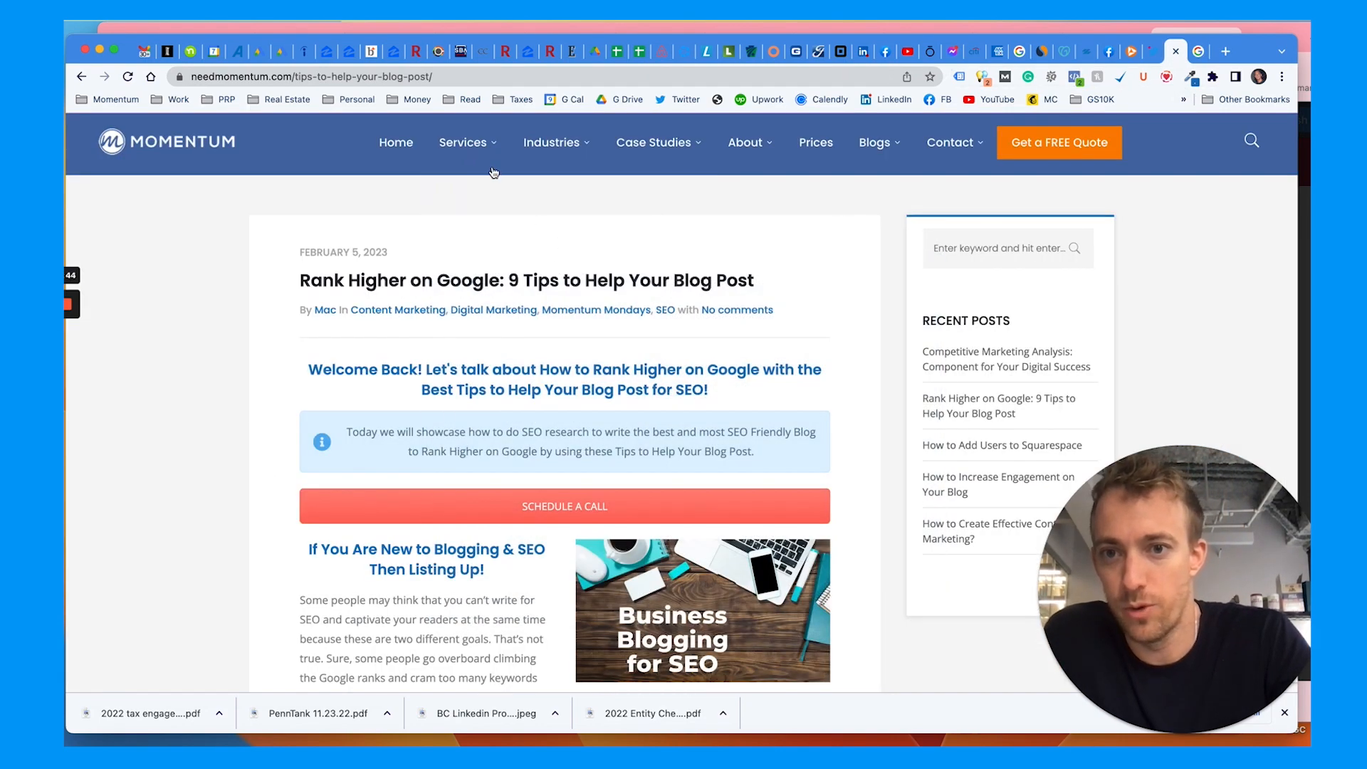
{"action": "mouse_move", "coordinate": [494, 172]}
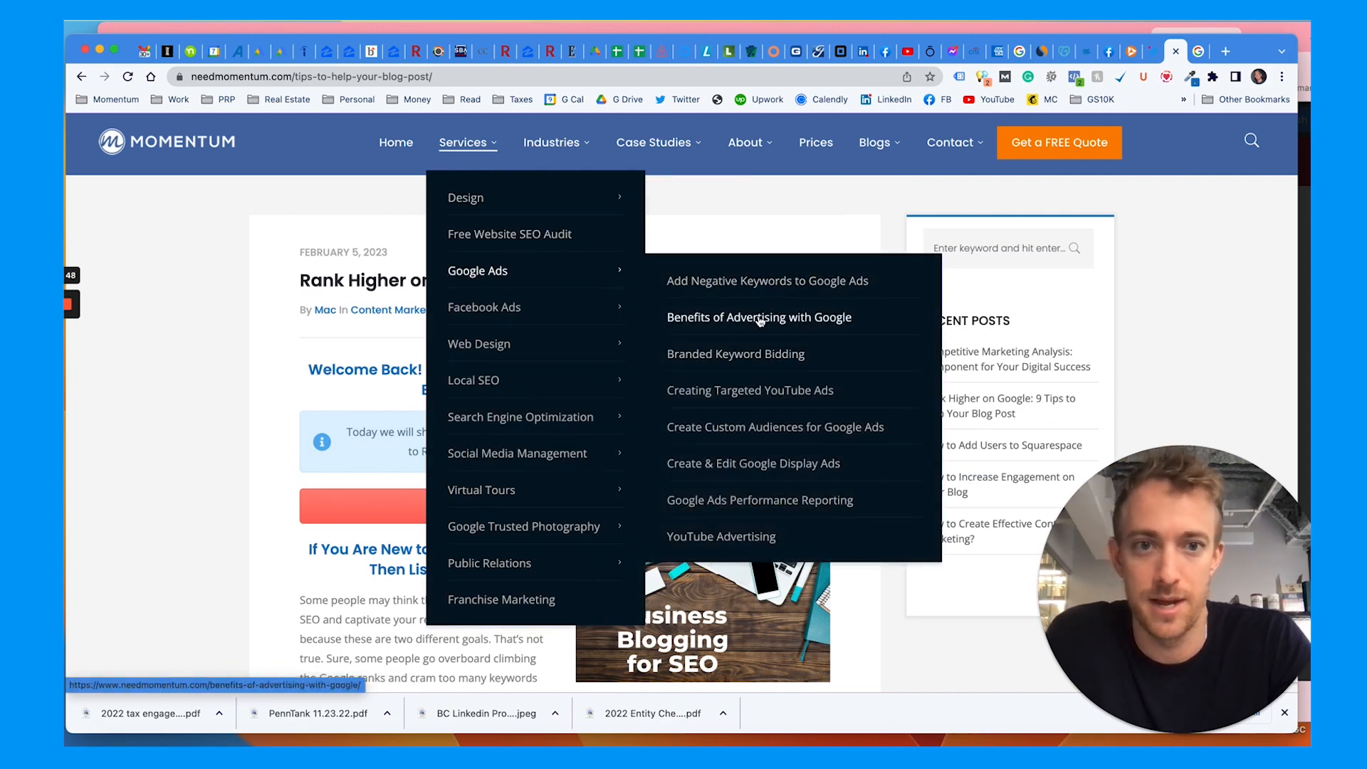
{"action": "mouse_move", "coordinate": [885, 158]}
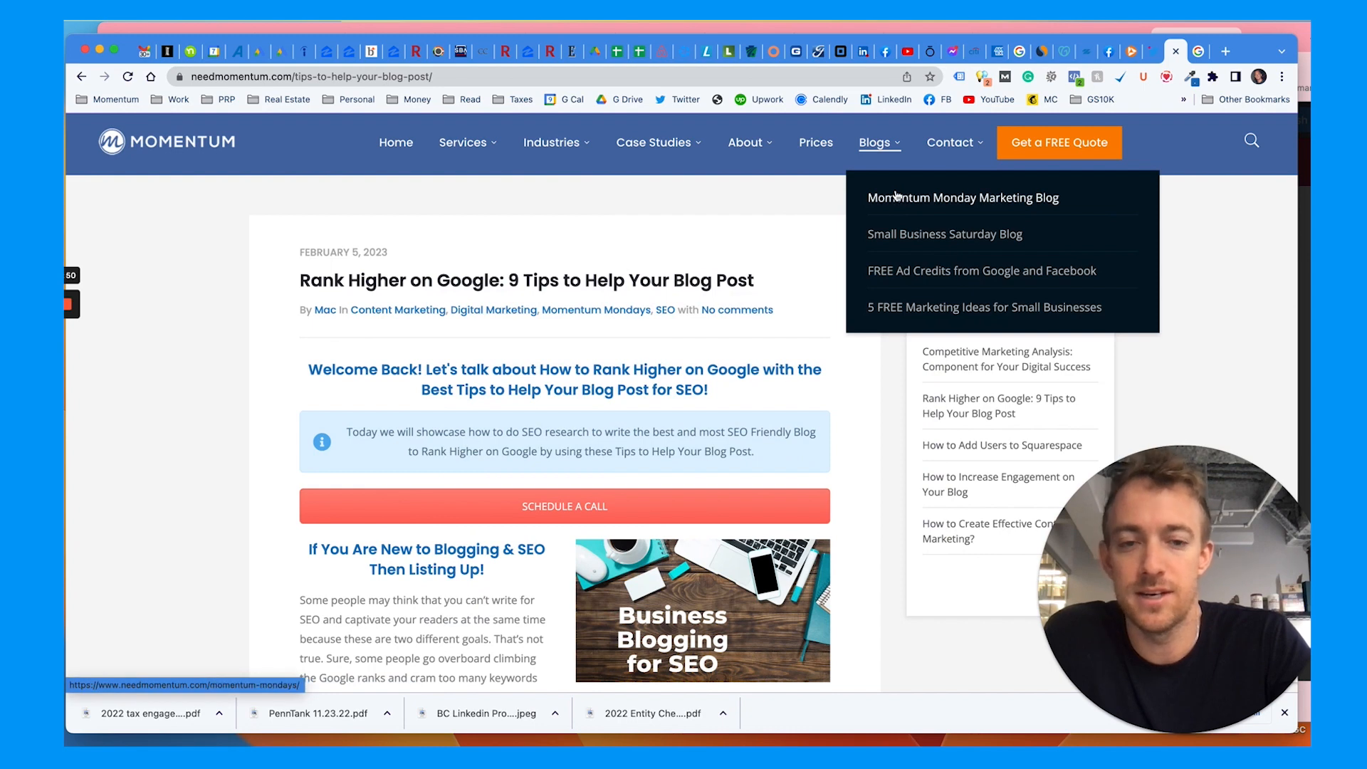
{"action": "left_click", "coordinate": [896, 195]}
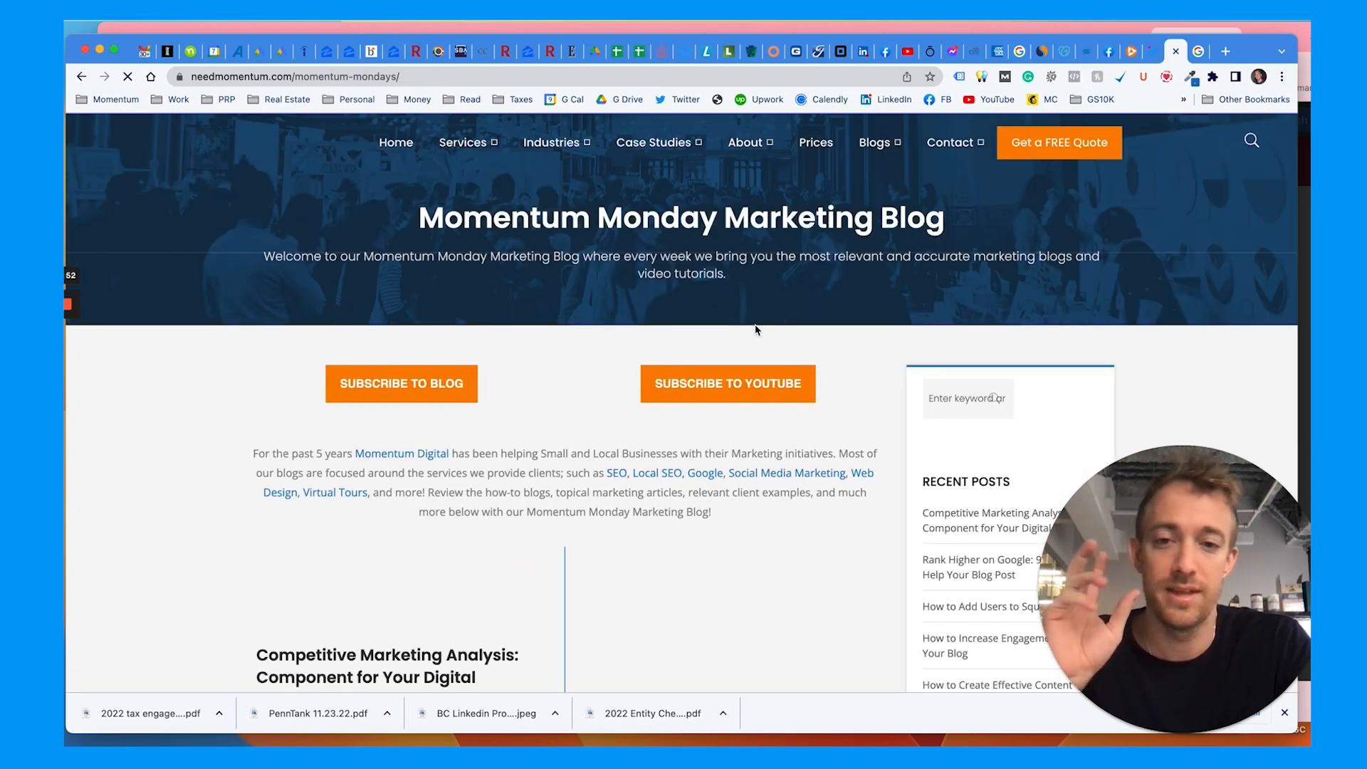
- Find and open the blog article "How to Structure Google Ads Campaigns"
{"action": "scroll", "coordinate": [619, 385], "scroll_direction": "down", "scroll_amount": 6}
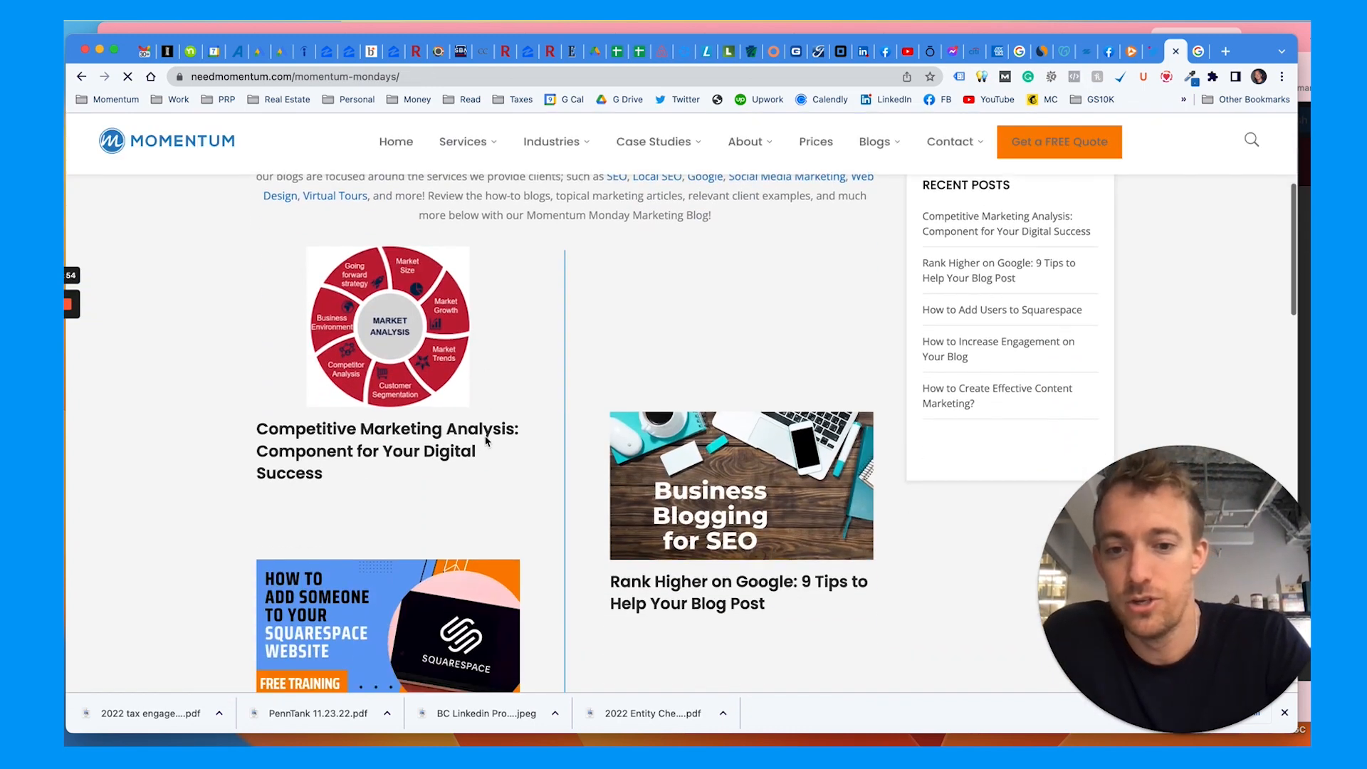
{"action": "scroll", "coordinate": [486, 441], "scroll_direction": "down", "scroll_amount": 9}
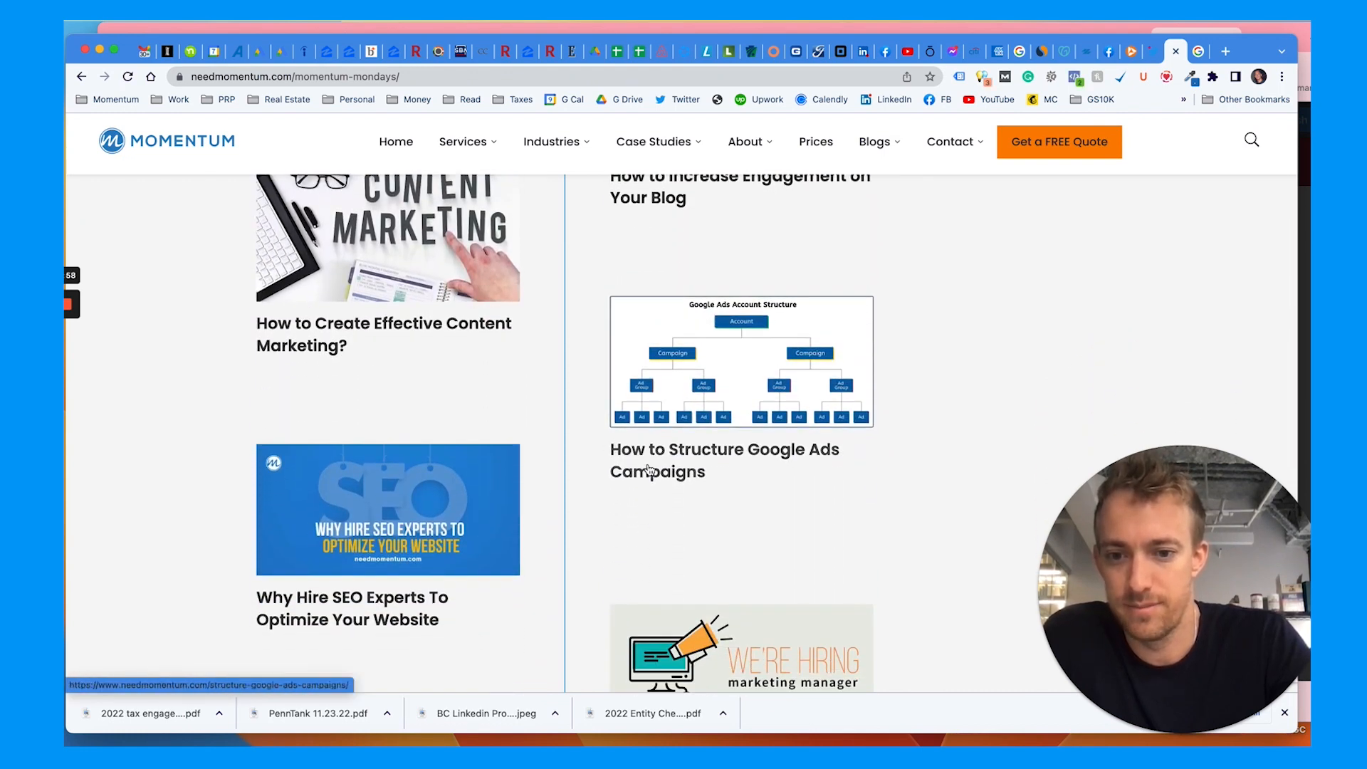
{"action": "left_click", "coordinate": [649, 470]}
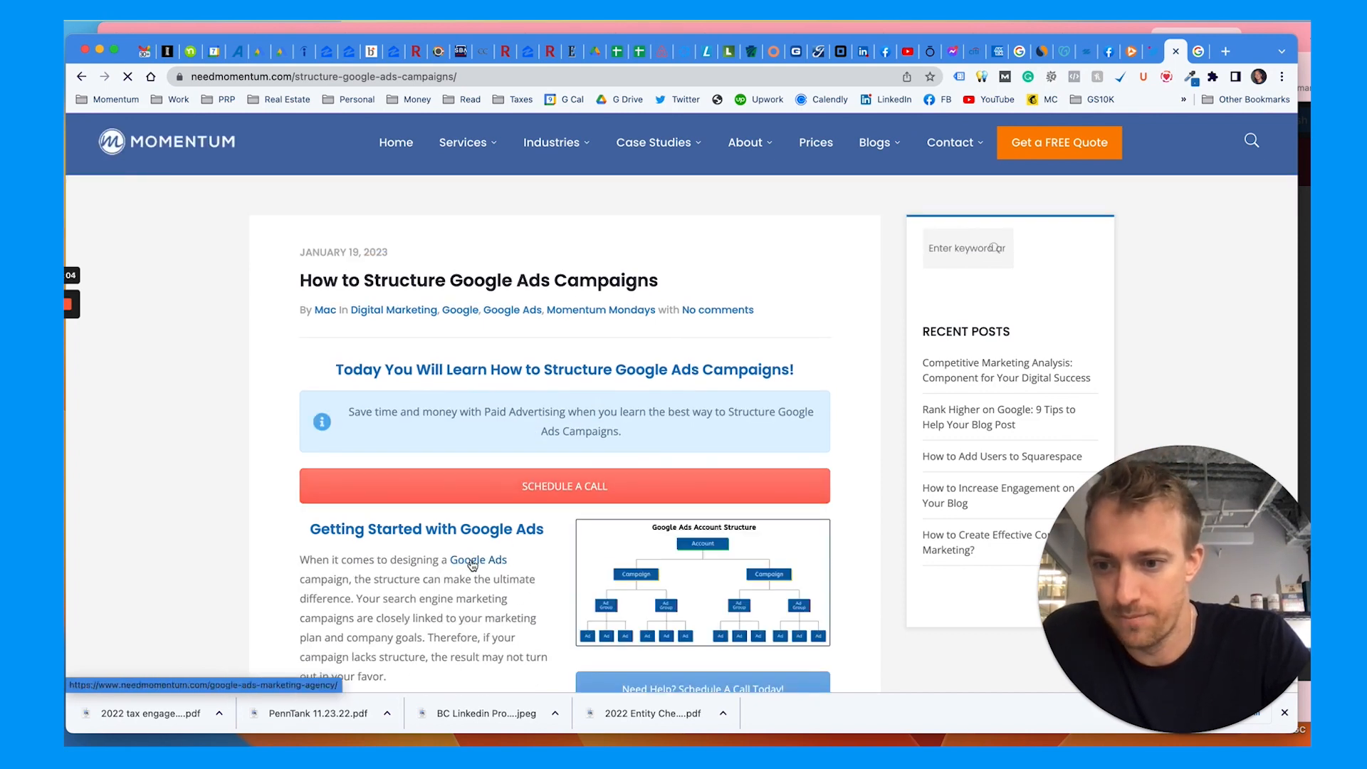
- Open the article's internal Google Ads link in a new tab and examine the linked service page and its URL
{"action": "right_click", "coordinate": [472, 564]}
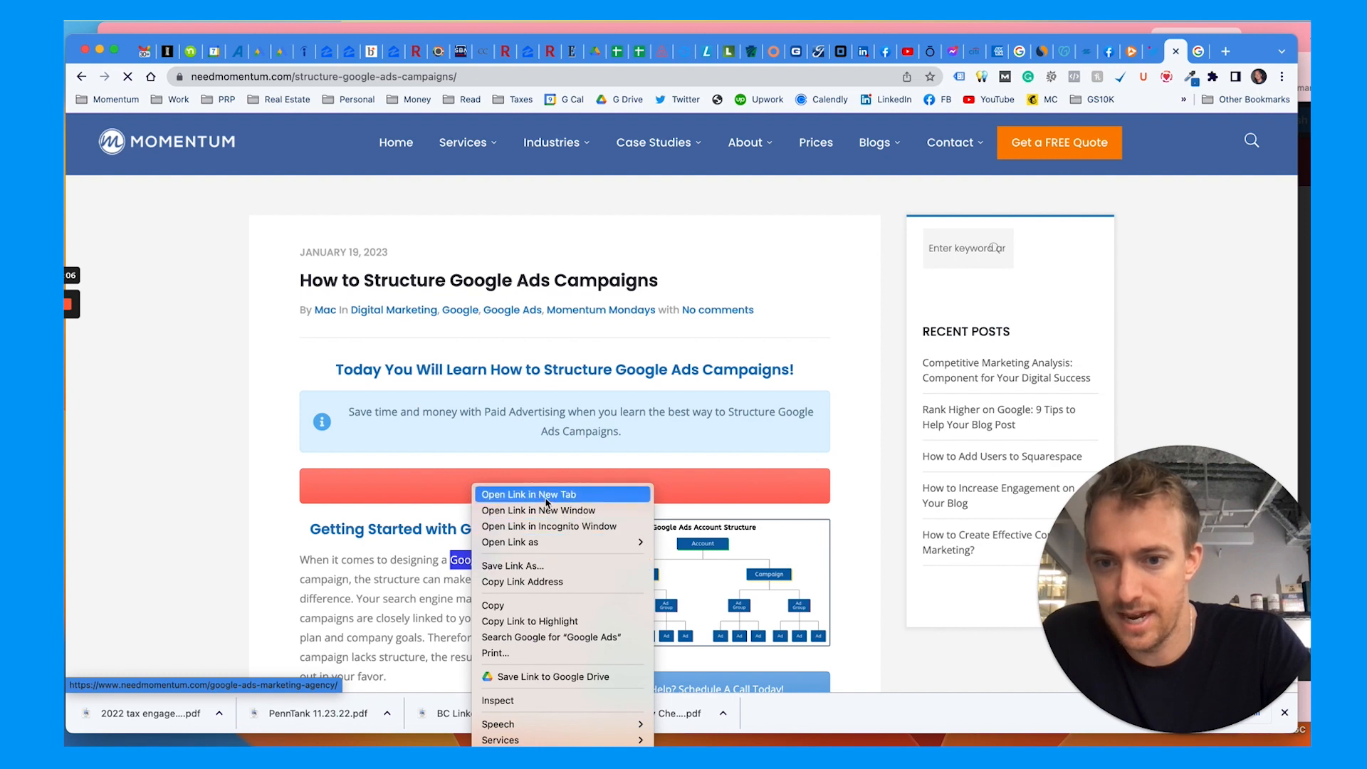
{"action": "left_click", "coordinate": [546, 503]}
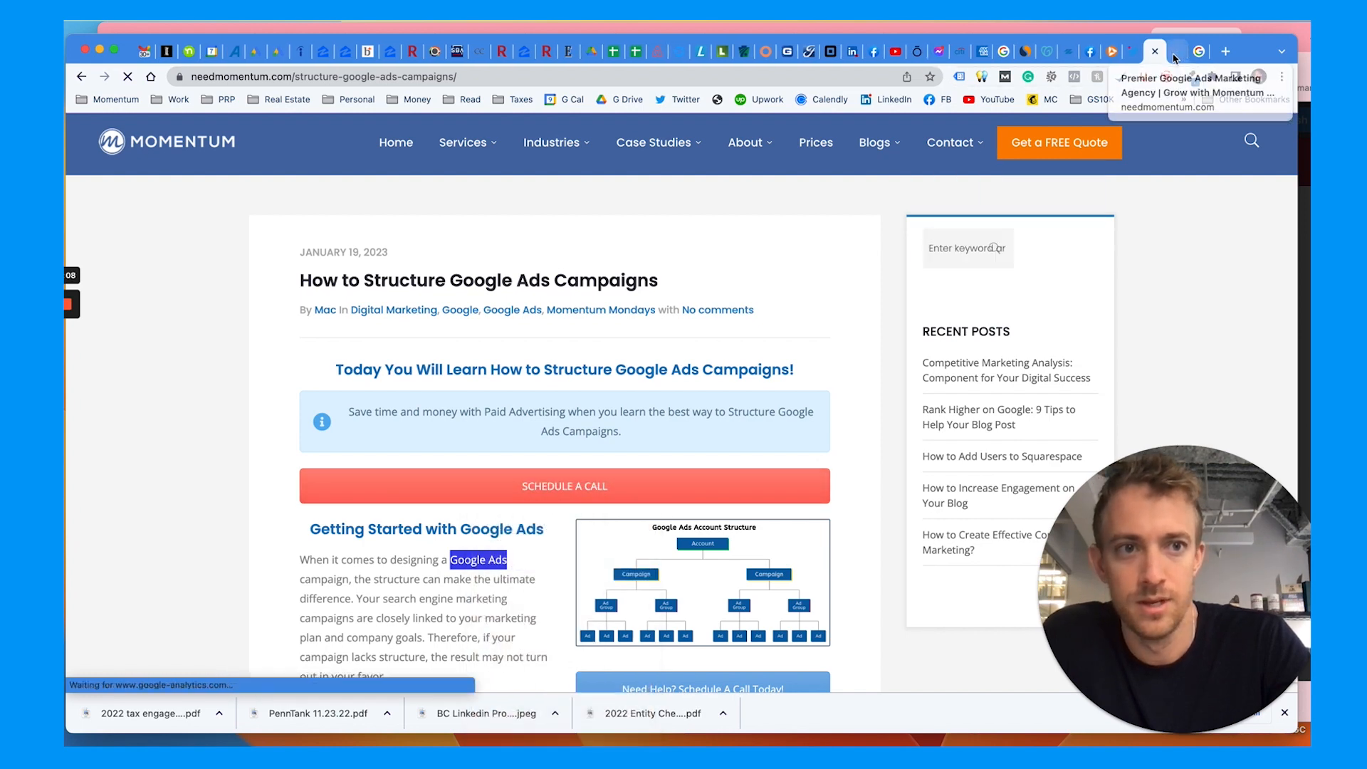
{"action": "left_click", "coordinate": [1169, 51]}
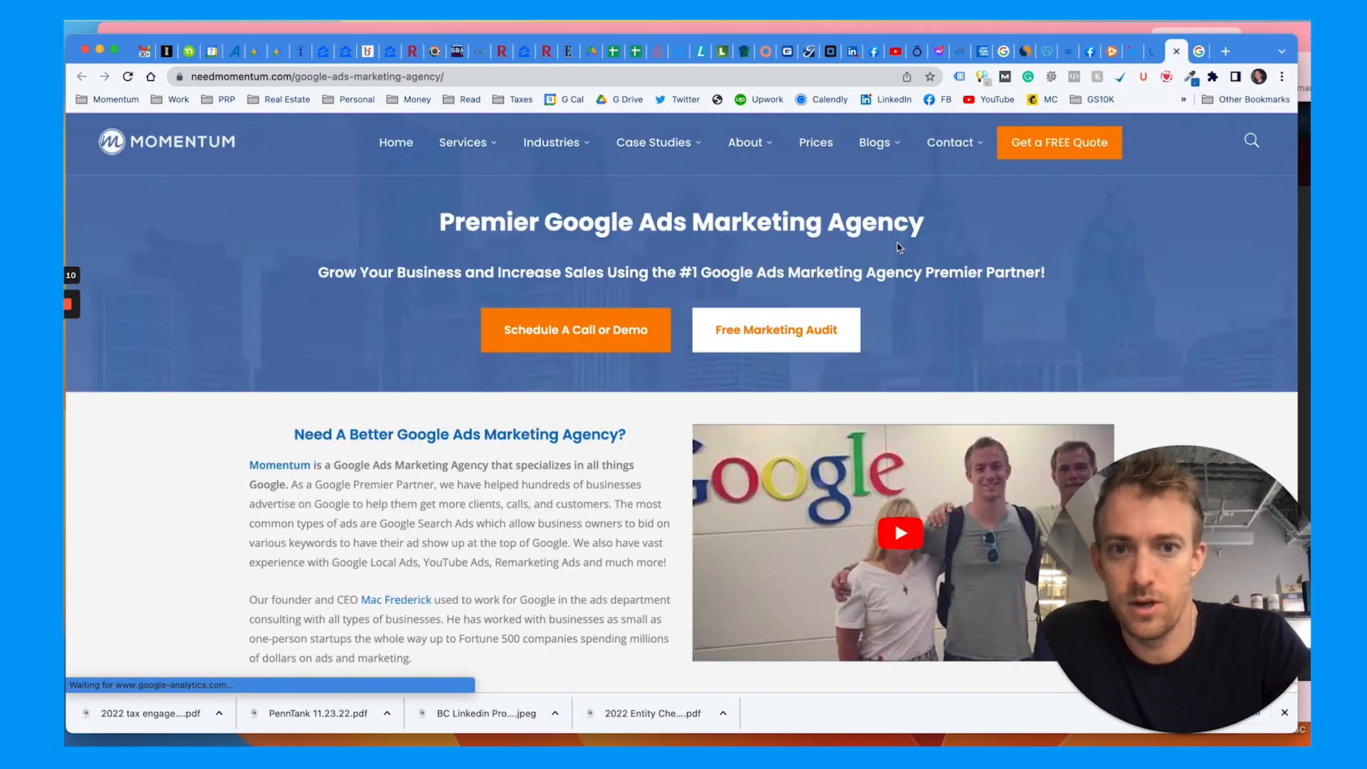
{"action": "scroll", "coordinate": [900, 248], "scroll_direction": "down", "scroll_amount": 1}
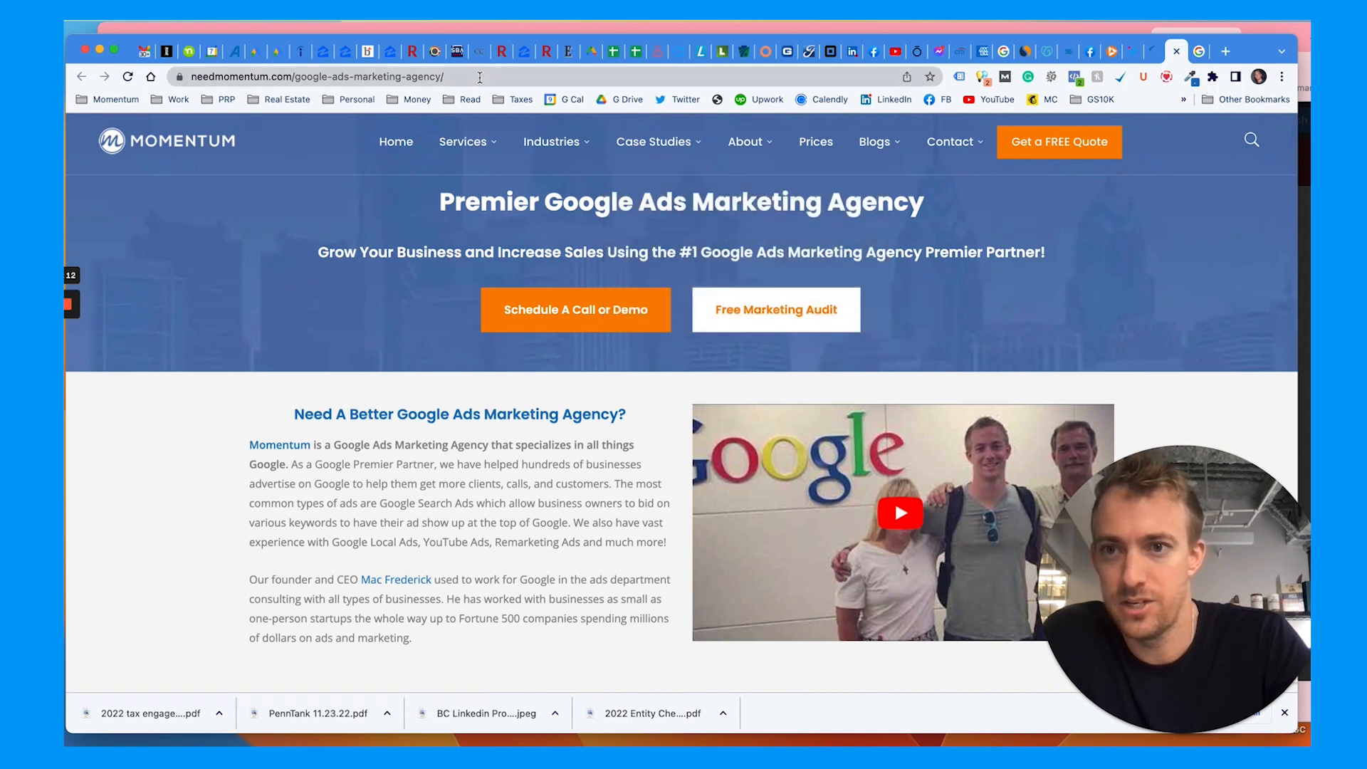
{"action": "left_click", "coordinate": [479, 77]}
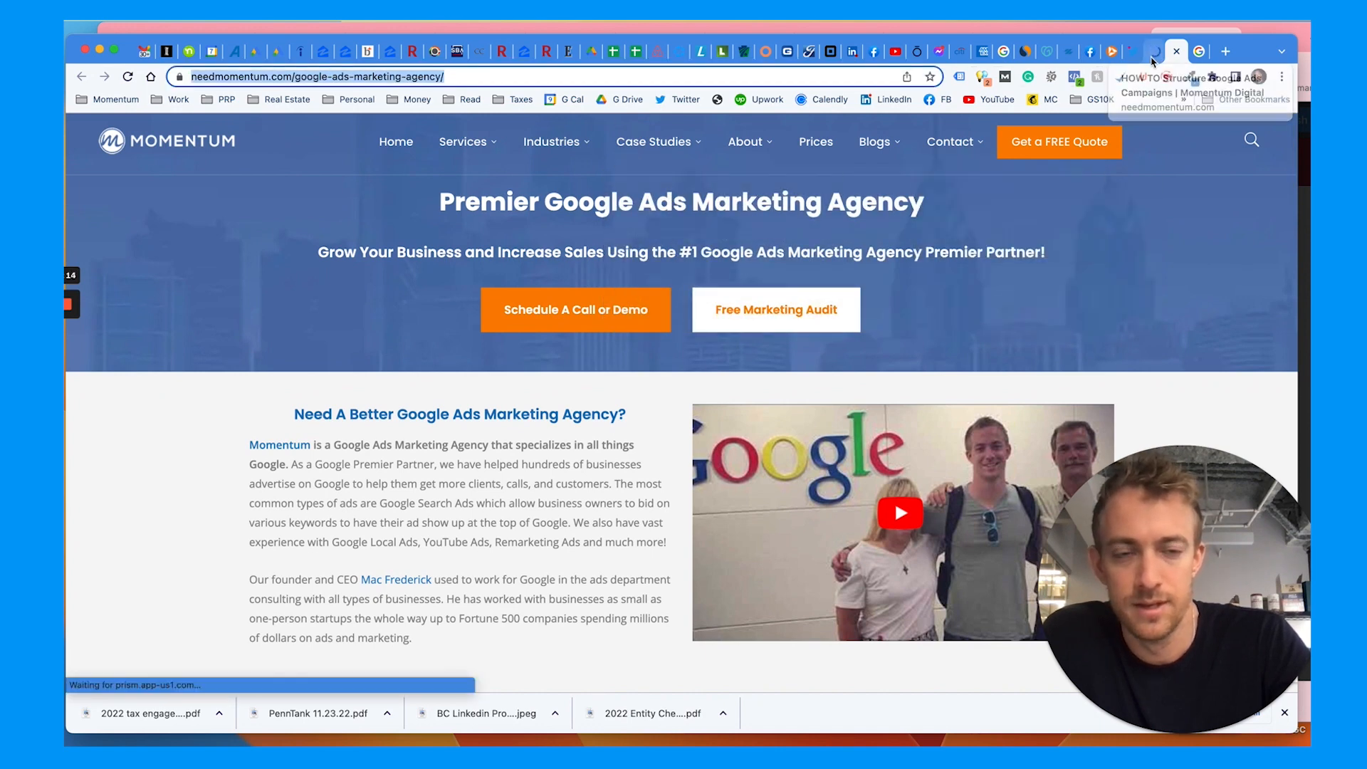
- Return to the "How to Structure Google Ads Campaigns" article and highlight its title
{"action": "left_click", "coordinate": [1158, 52]}
{"action": "scroll", "coordinate": [506, 567], "scroll_direction": "down", "scroll_amount": 1}
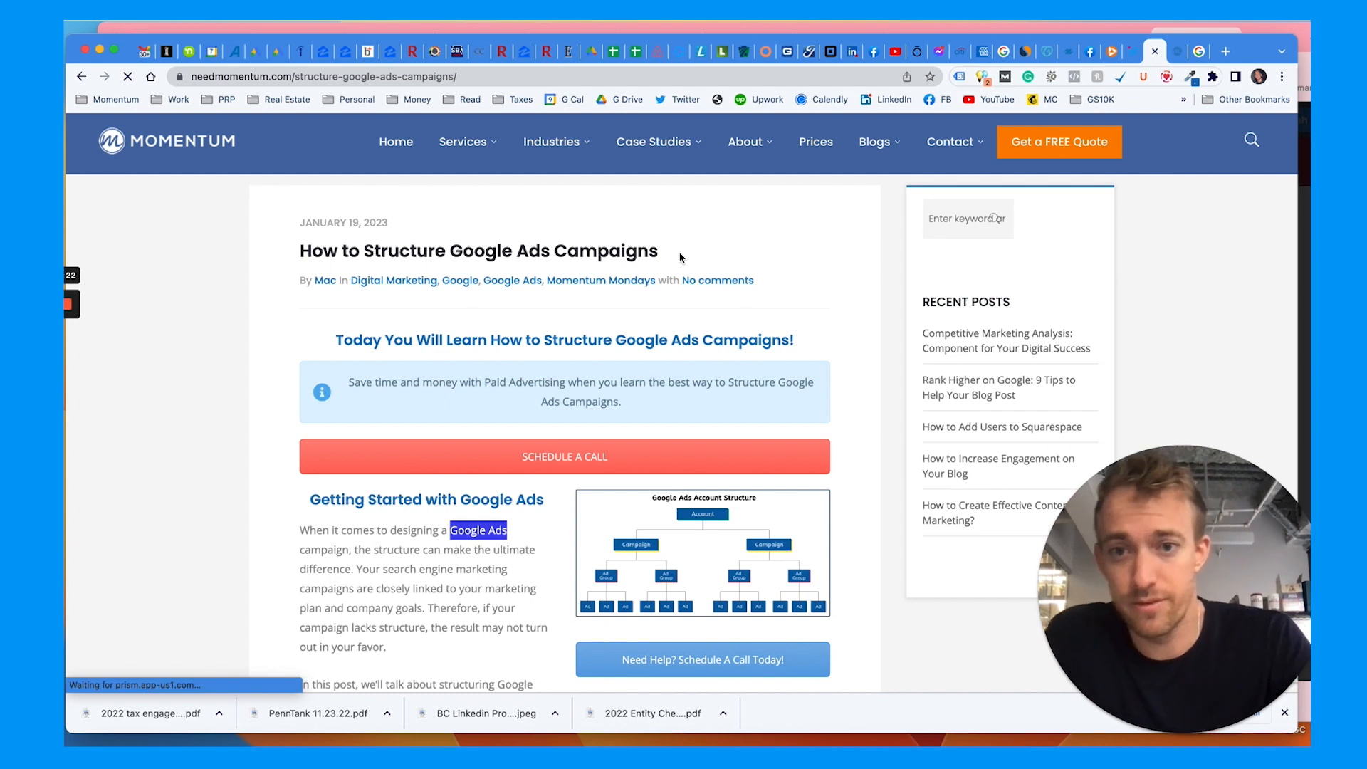
{"action": "left_click_drag", "start_coordinate": [680, 258], "coordinate": [361, 256]}
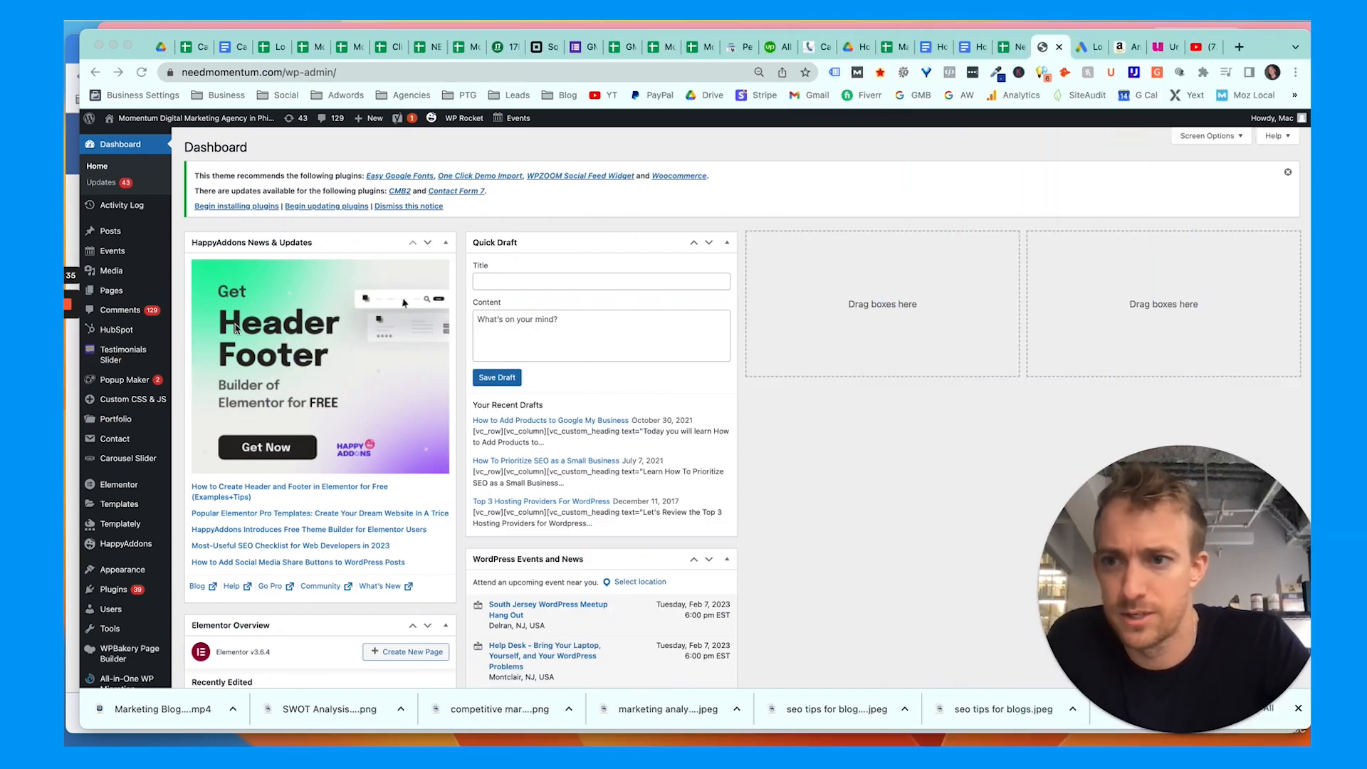
- In the WordPress admin, list all posts and open "How to Structure Google Ads Campaigns" for editing
{"action": "left_click", "coordinate": [116, 233]}
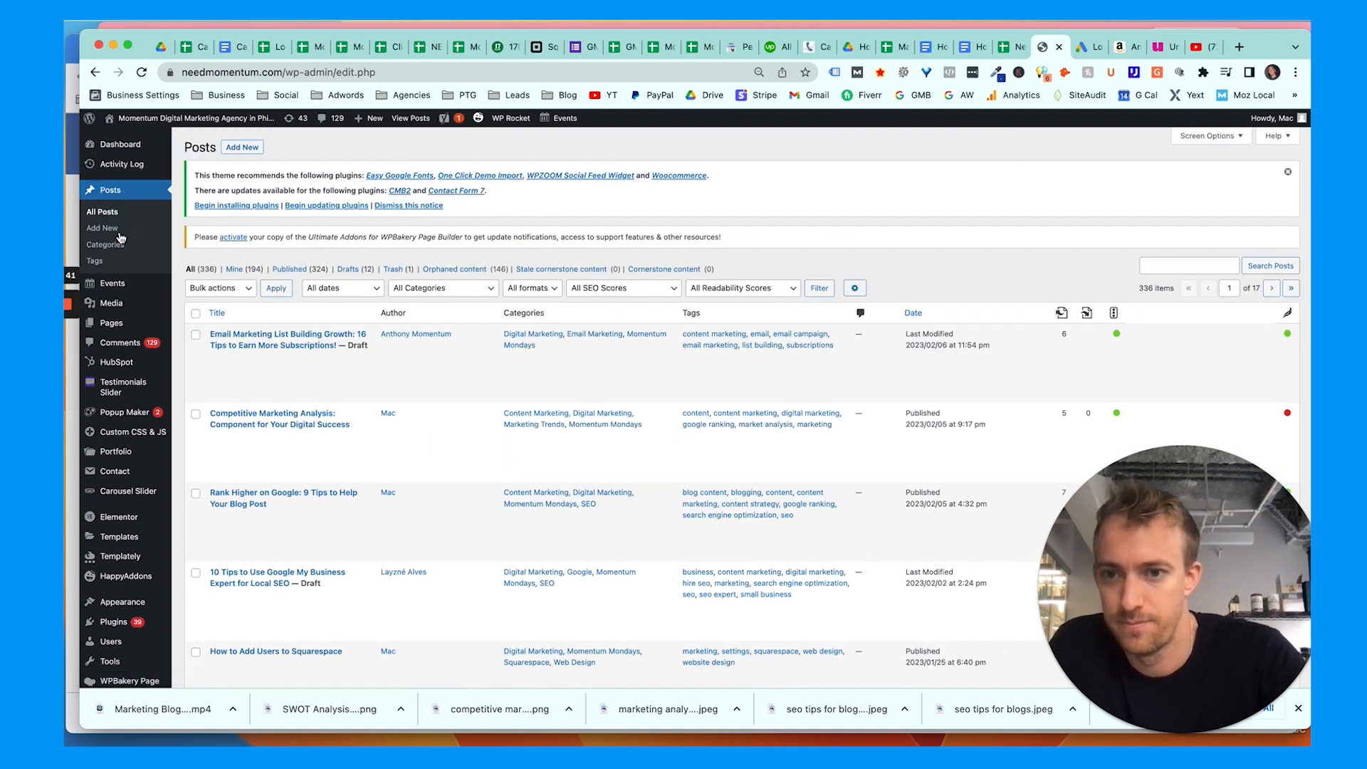
{"action": "mouse_move", "coordinate": [282, 372]}
{"action": "scroll", "coordinate": [283, 373], "scroll_direction": "down", "scroll_amount": 1}
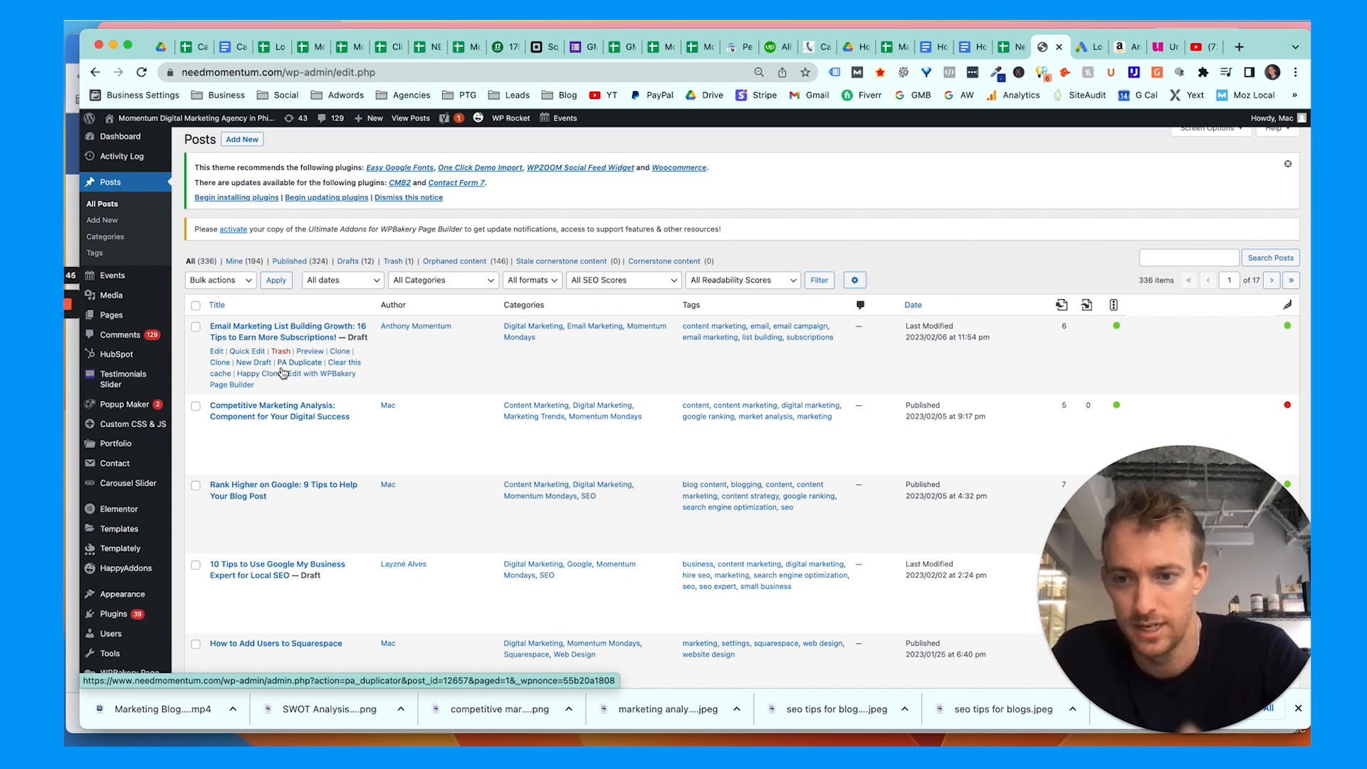
{"action": "scroll", "coordinate": [283, 373], "scroll_direction": "down", "scroll_amount": 5}
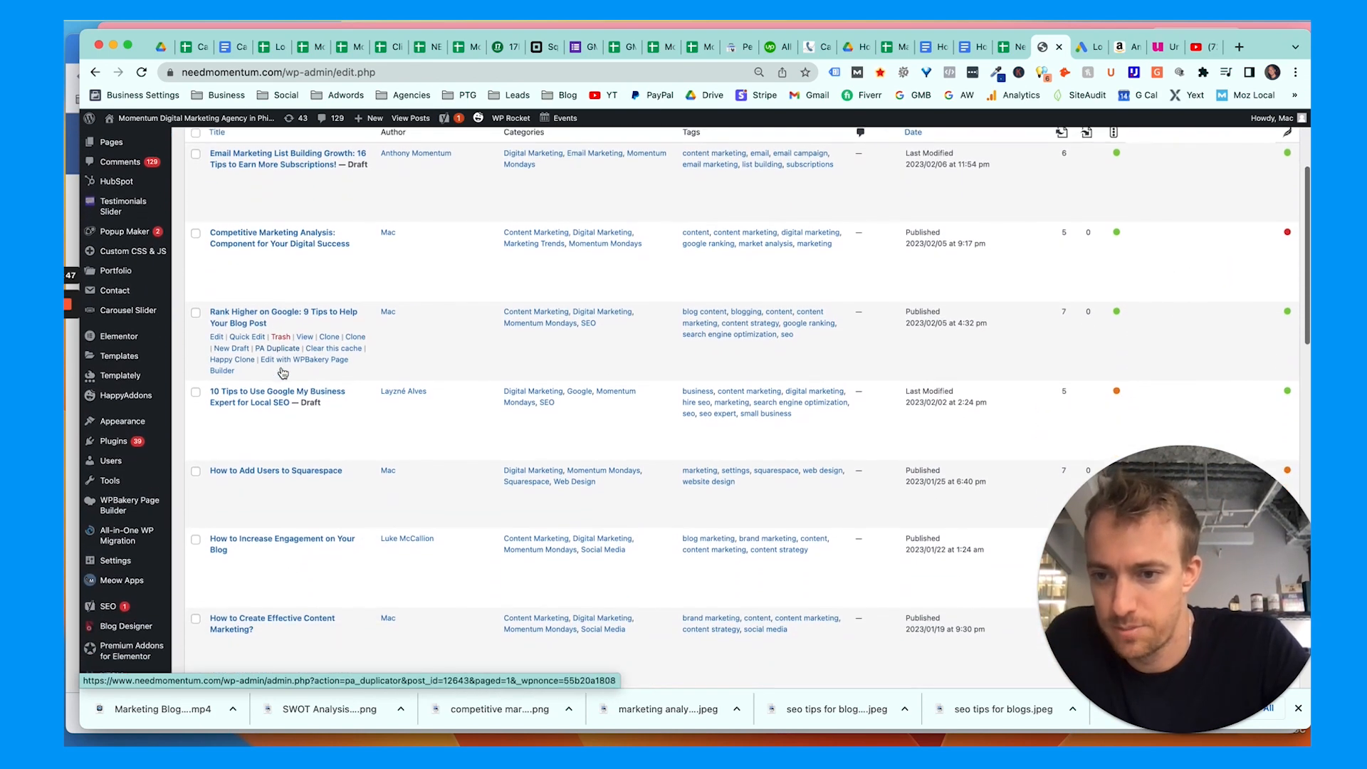
{"action": "scroll", "coordinate": [283, 372], "scroll_direction": "down", "scroll_amount": 4}
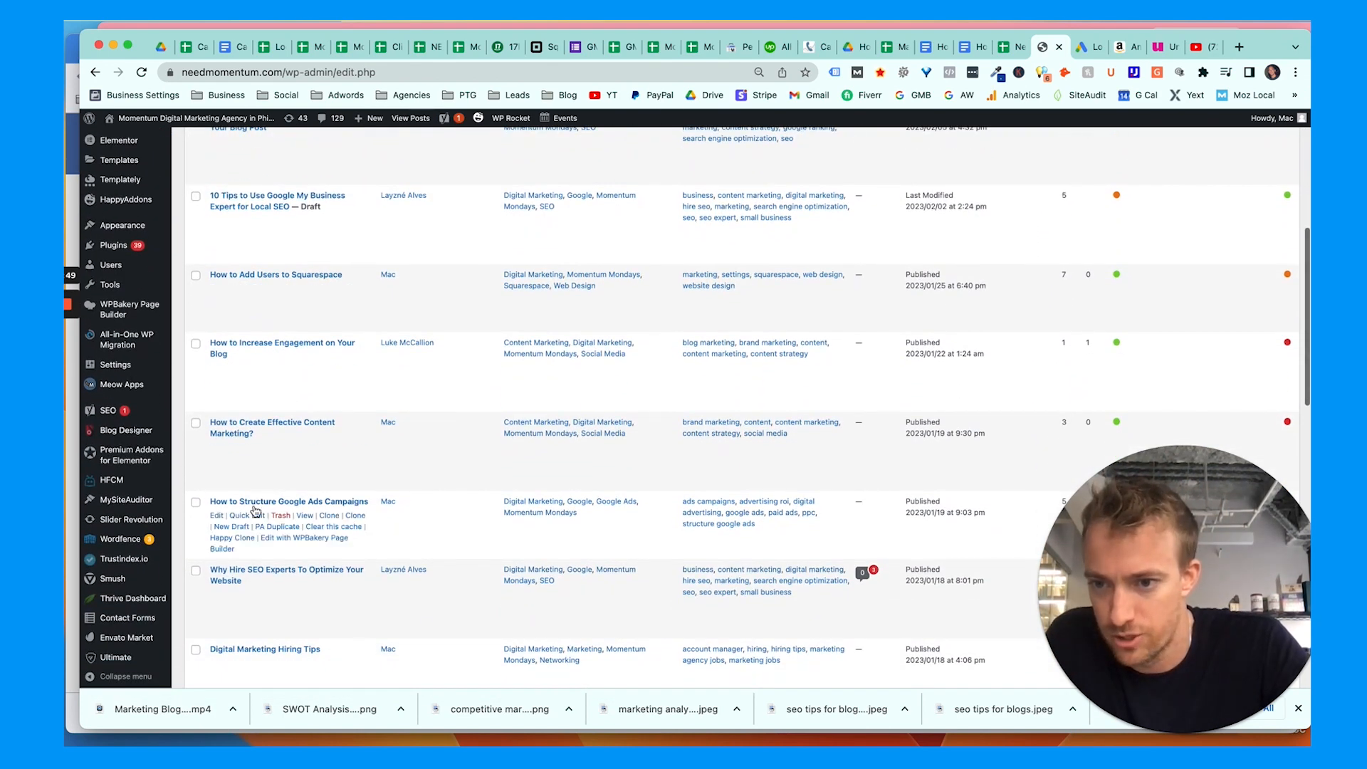
{"action": "left_click", "coordinate": [216, 514]}
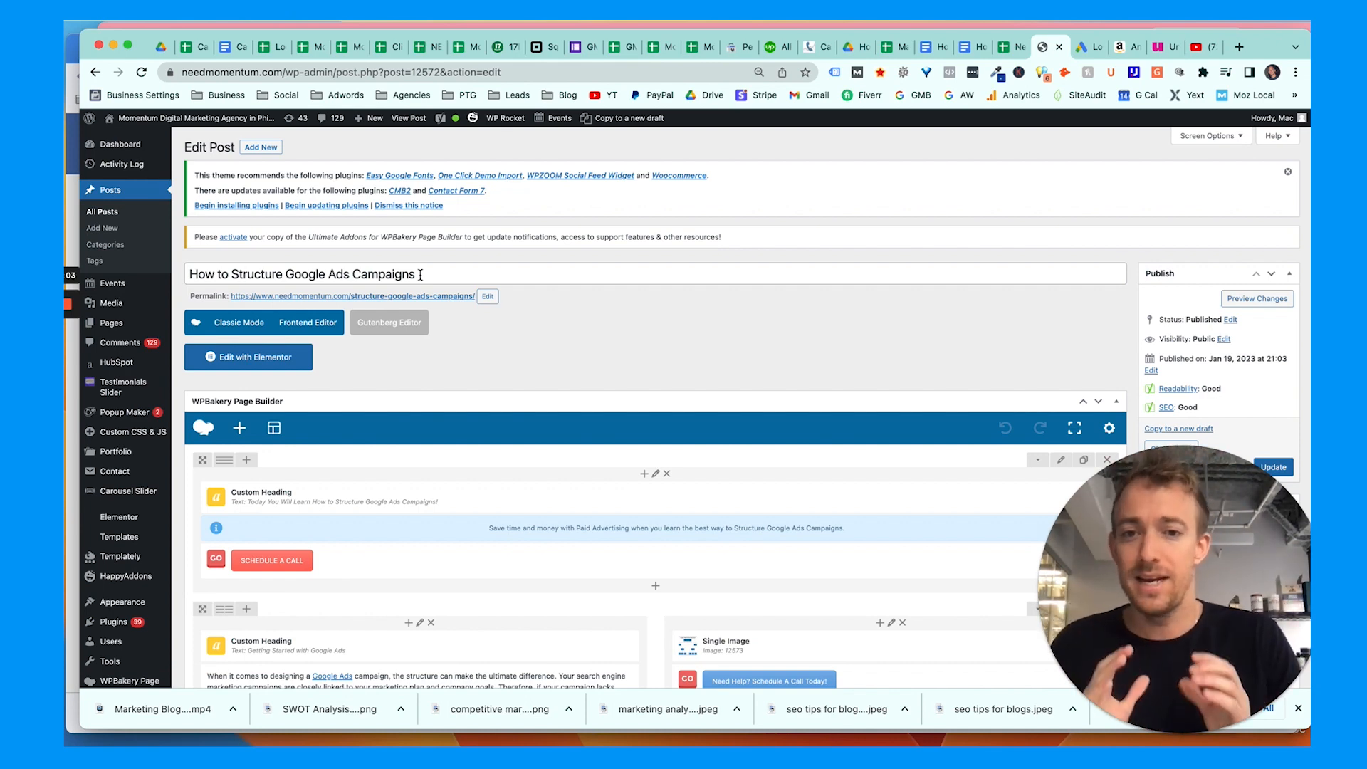
- Highlight "Structure Google Ads Campaigns" in the post title and compare it with the permalink
{"action": "left_click_drag", "start_coordinate": [420, 274], "coordinate": [233, 272]}
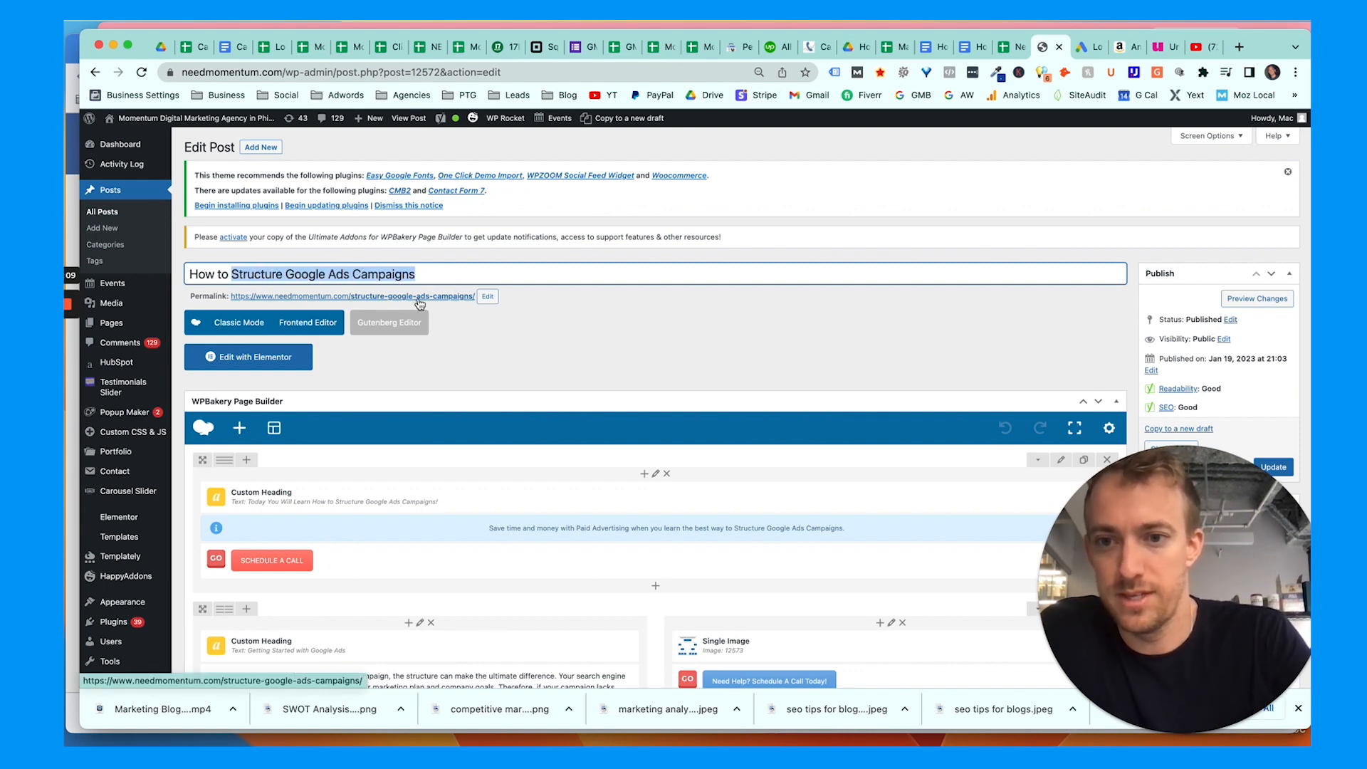
{"action": "scroll", "coordinate": [441, 298], "scroll_direction": "down", "scroll_amount": 1}
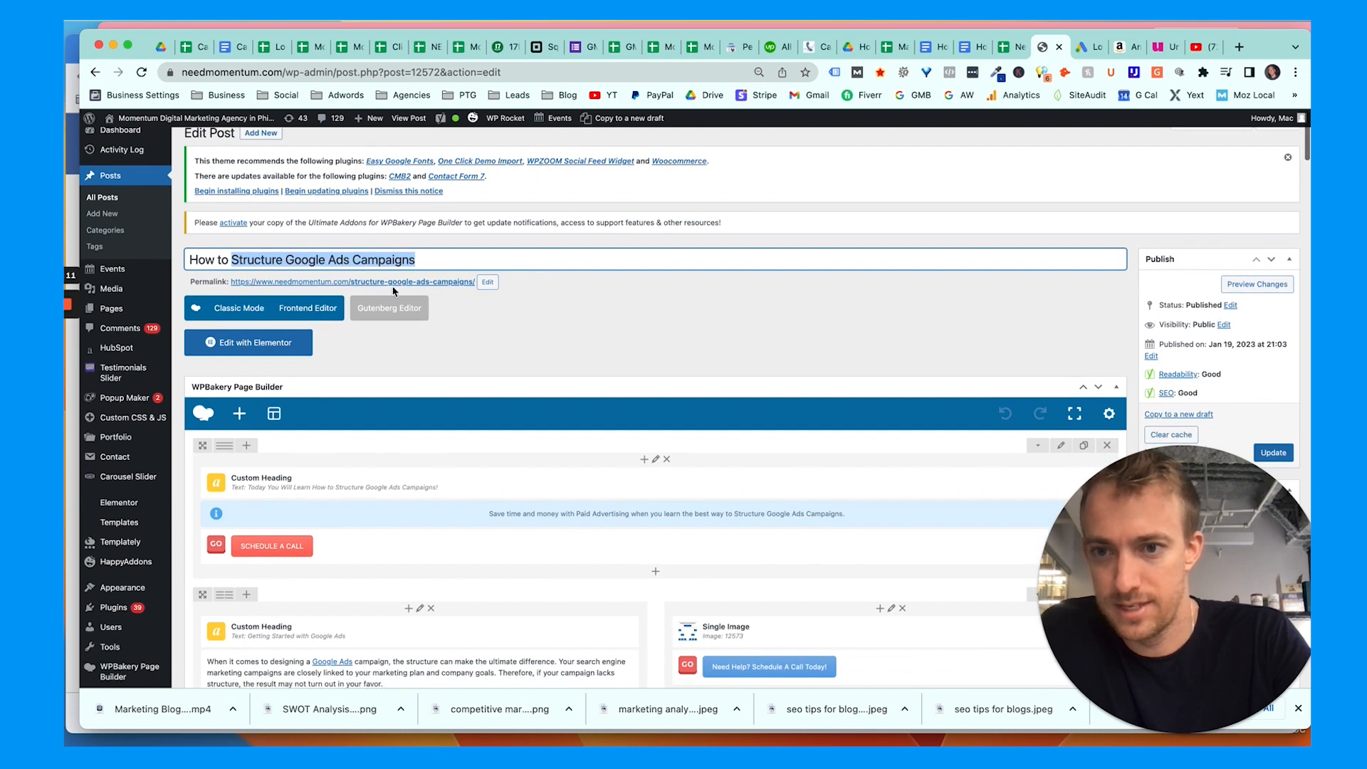
{"action": "scroll", "coordinate": [508, 369], "scroll_direction": "down", "scroll_amount": 3}
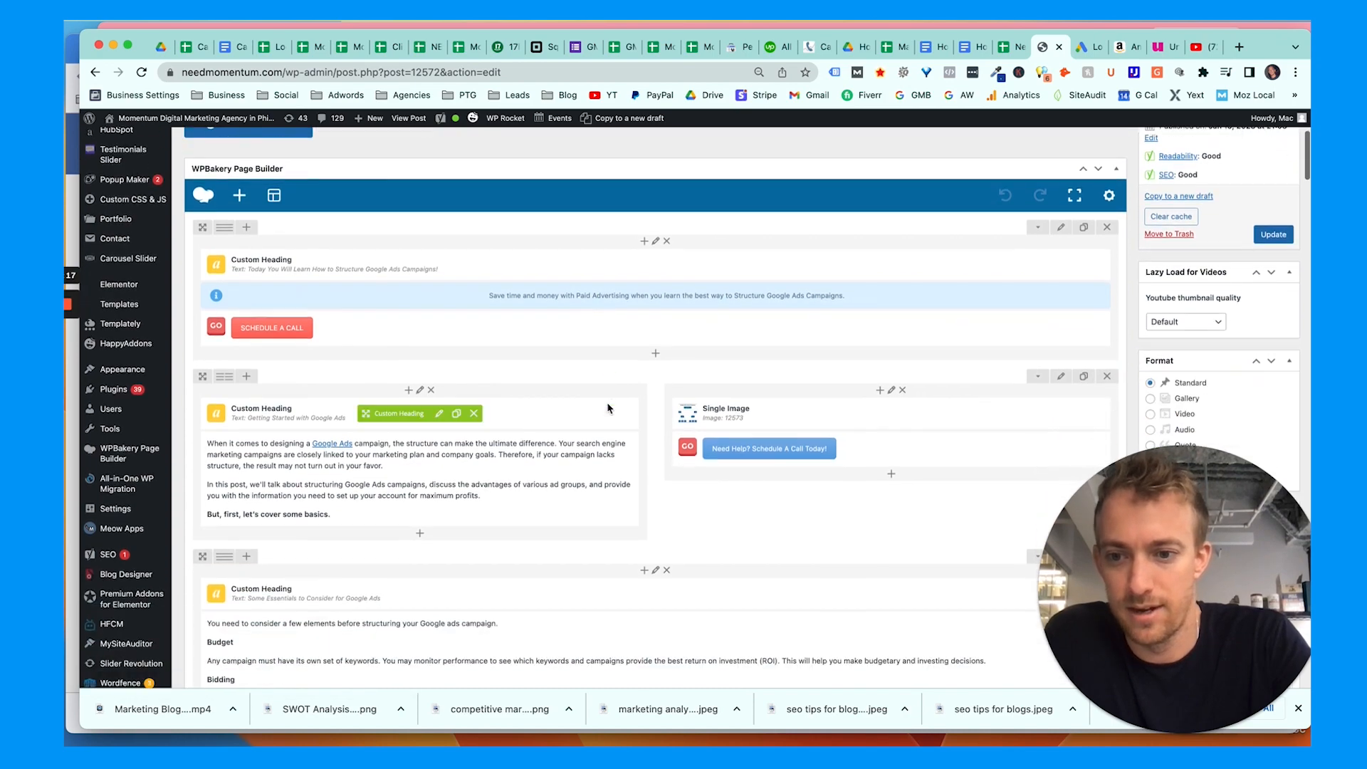
- Find the post's Yoast SEO Premium section below the content and select the focus keyphrase "Structure Google Ads Campaigns"
{"action": "scroll", "coordinate": [430, 427], "scroll_direction": "down", "scroll_amount": 4}
{"action": "scroll", "coordinate": [412, 445], "scroll_direction": "down", "scroll_amount": 10}
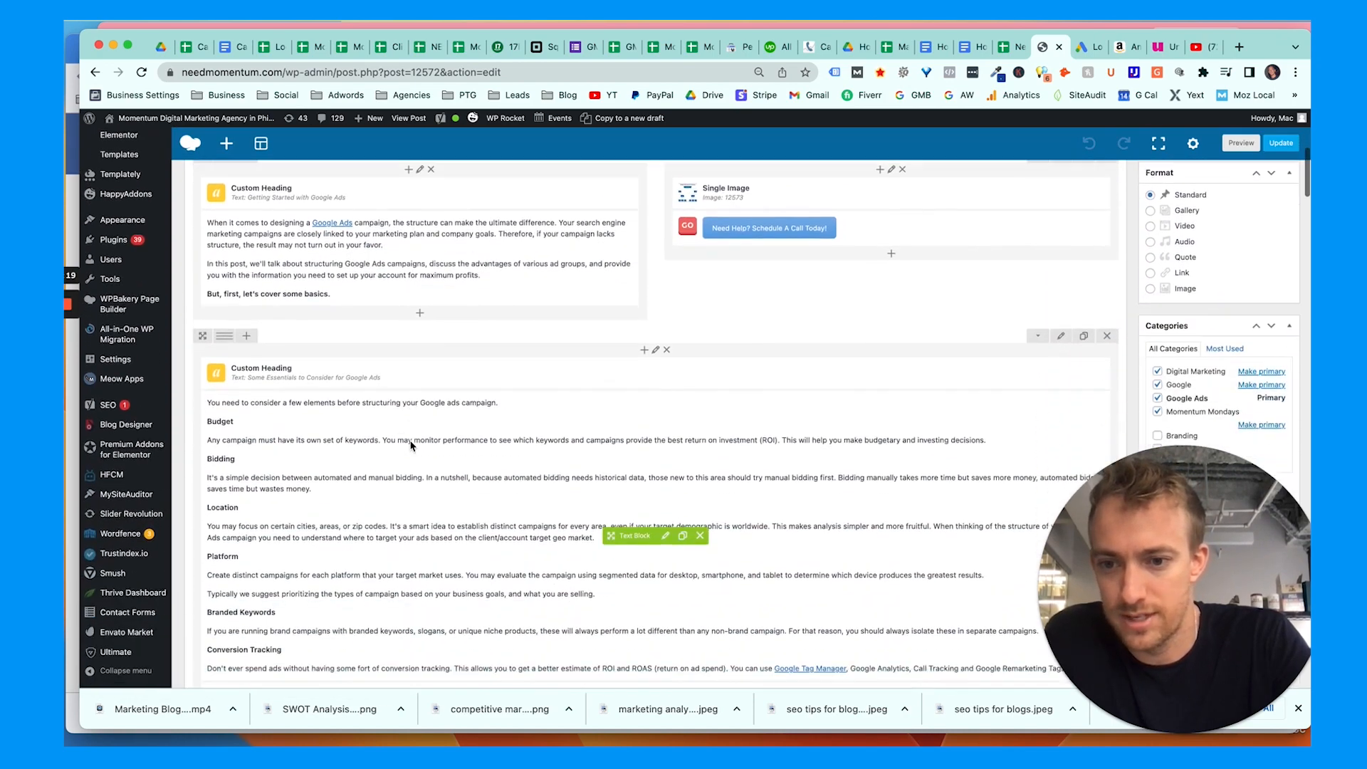
{"action": "scroll", "coordinate": [410, 446], "scroll_direction": "down", "scroll_amount": 15}
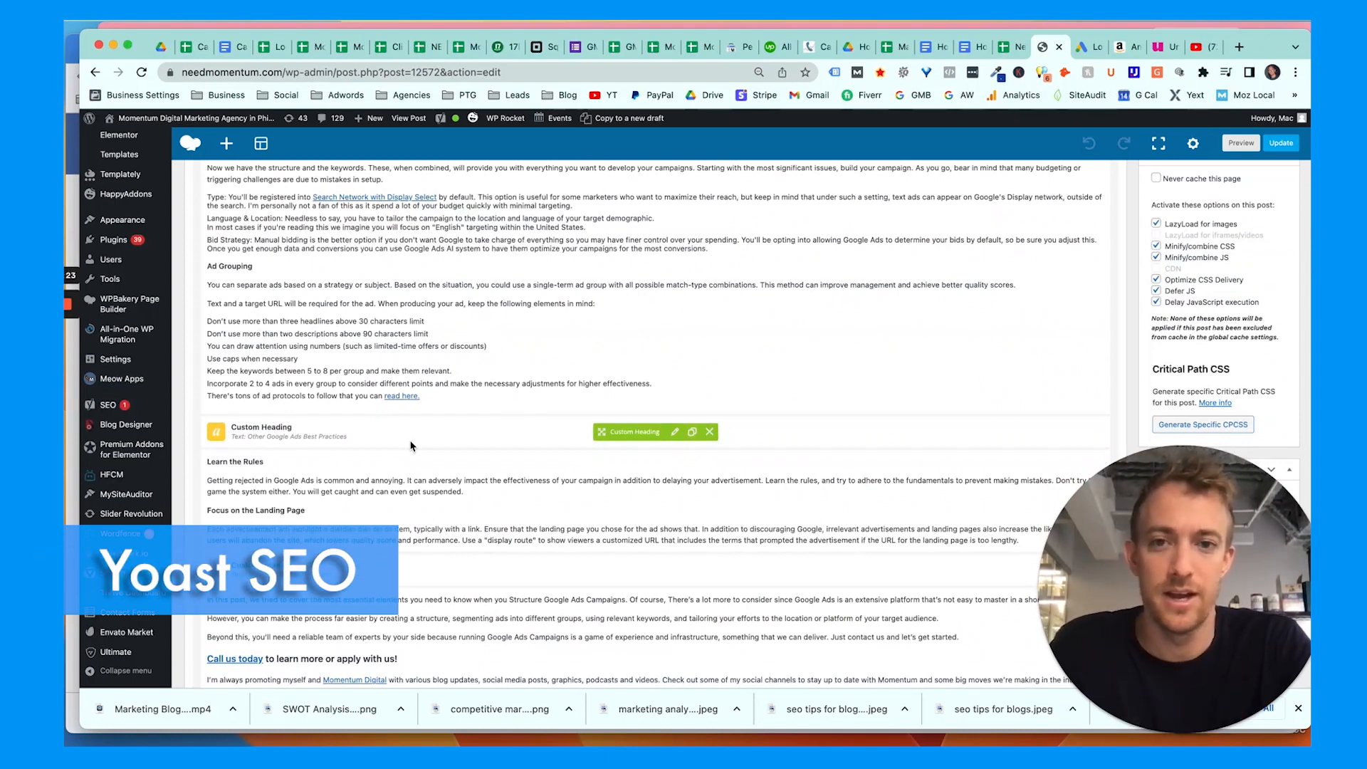
{"action": "scroll", "coordinate": [411, 446], "scroll_direction": "down", "scroll_amount": 10}
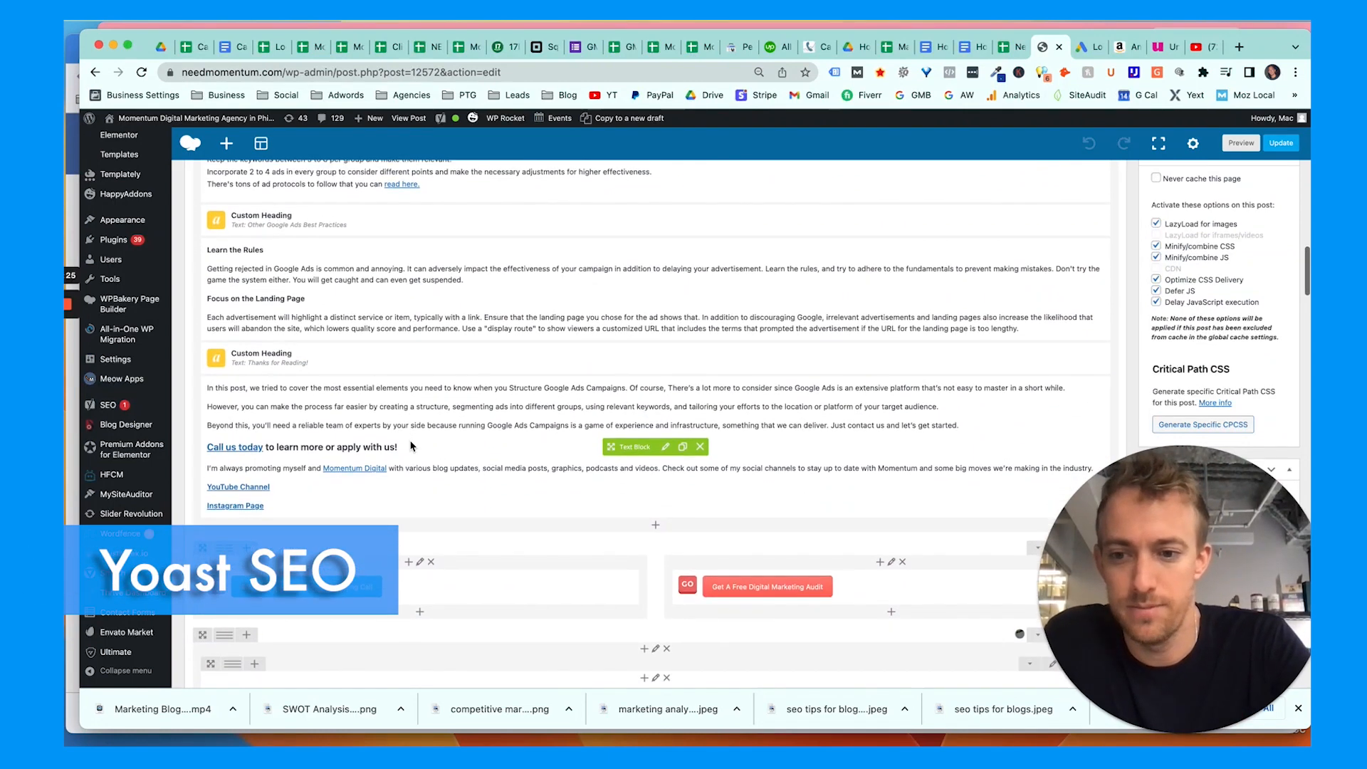
{"action": "scroll", "coordinate": [411, 445], "scroll_direction": "down", "scroll_amount": 12}
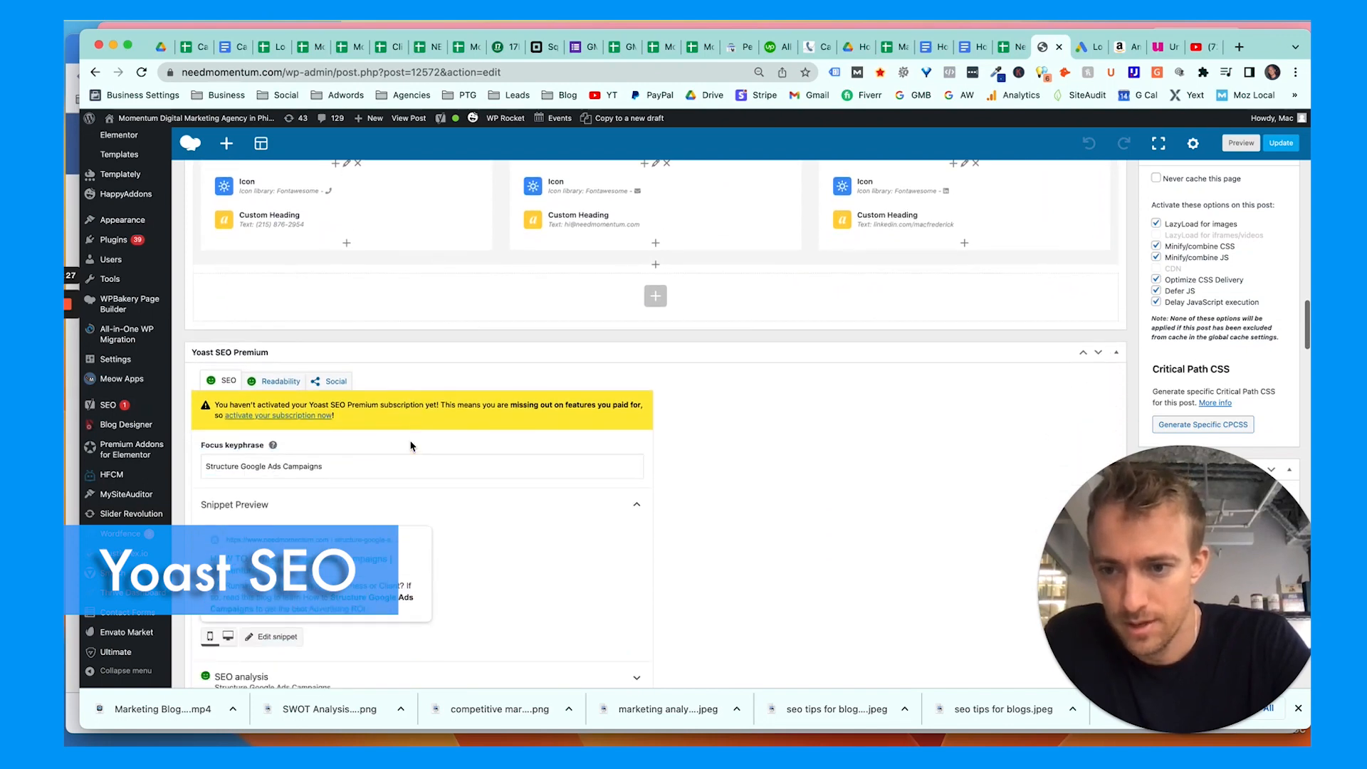
{"action": "left_click", "coordinate": [361, 375]}
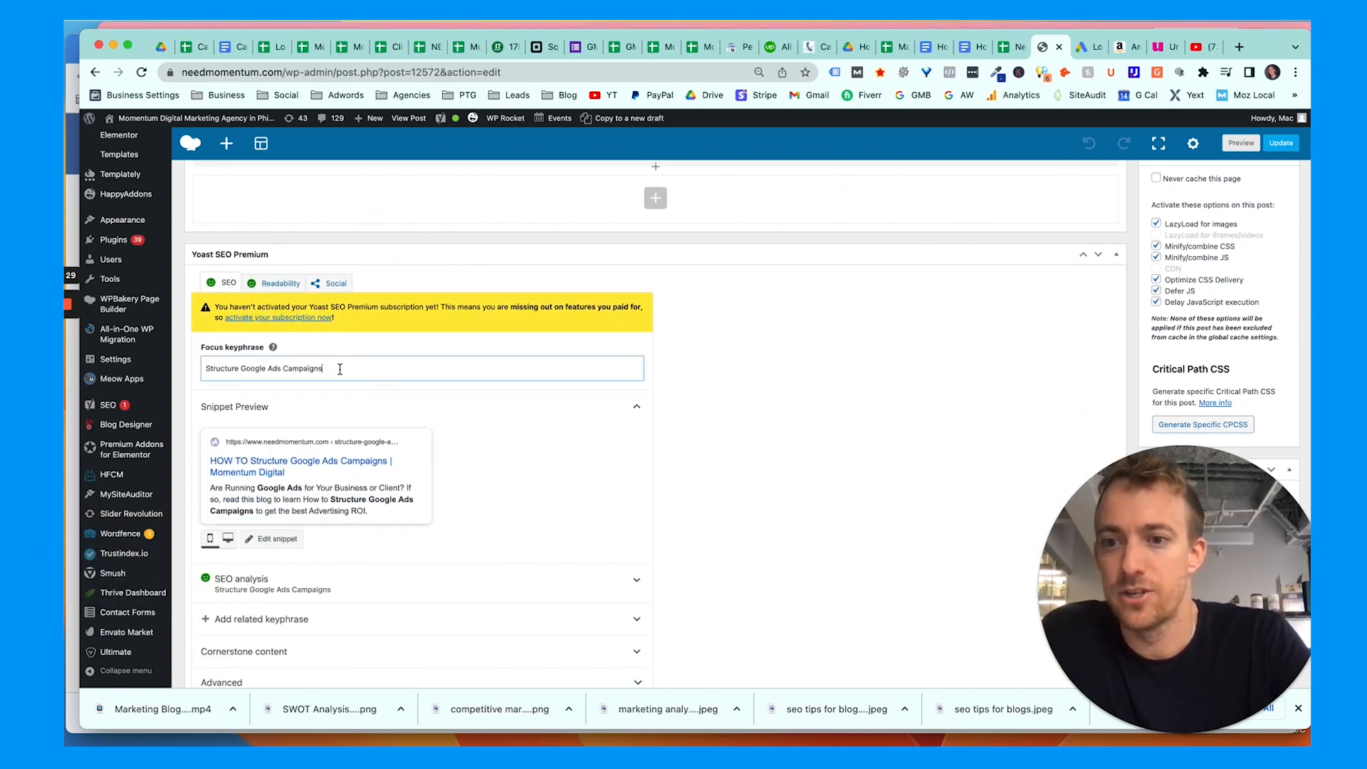
{"action": "triple_click", "coordinate": [340, 369]}
- Open the Yoast snippet for editing, highlight the keyphrase in the SEO title, and check the slug and meta description
{"action": "left_click", "coordinate": [274, 539]}
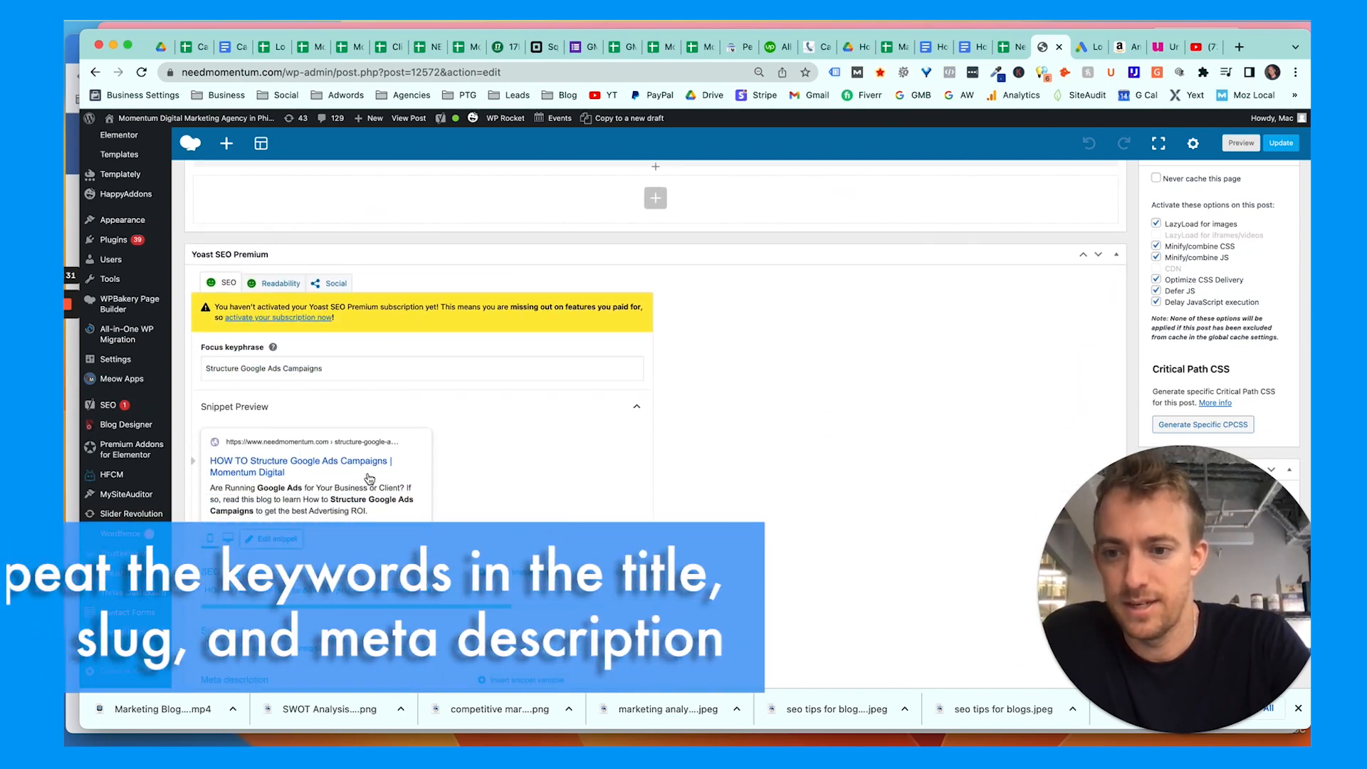
{"action": "scroll", "coordinate": [369, 478], "scroll_direction": "down", "scroll_amount": 1}
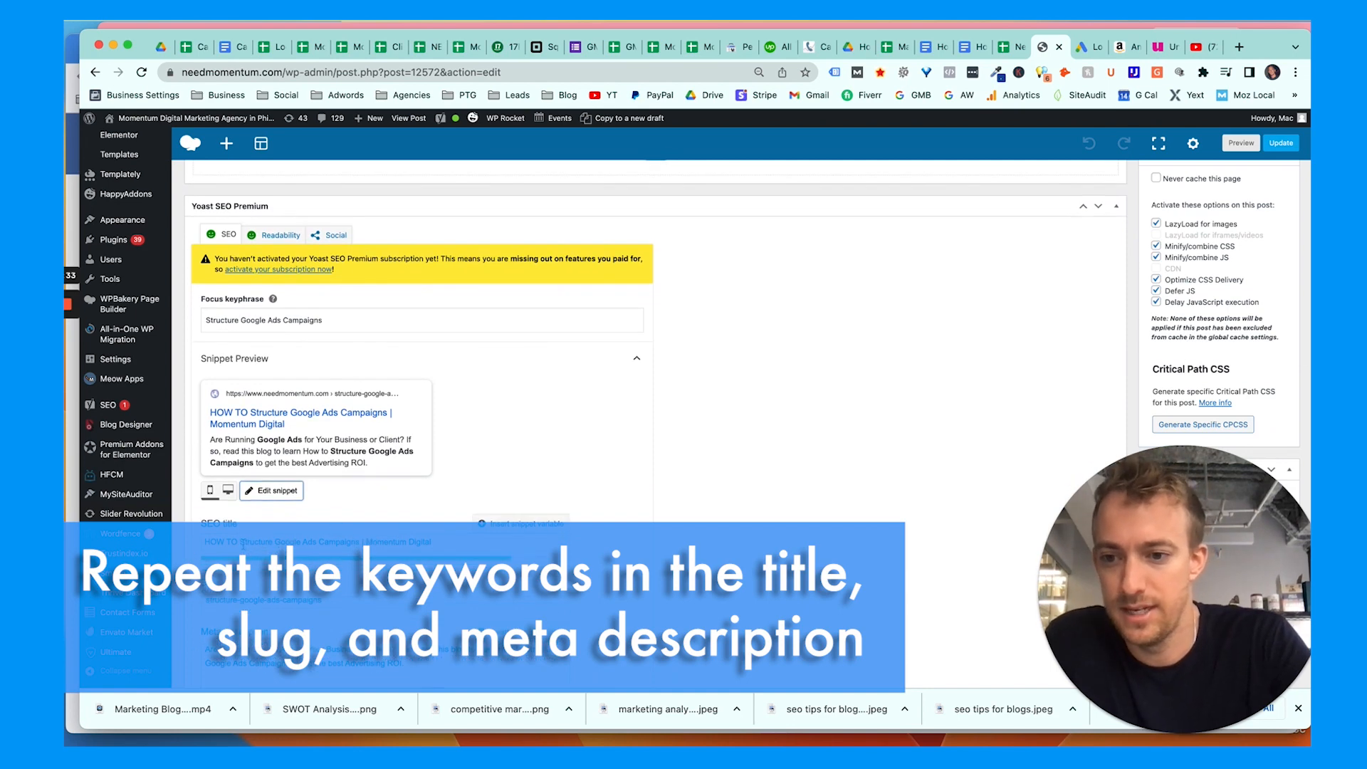
{"action": "left_click_drag", "start_coordinate": [243, 544], "coordinate": [279, 543]}
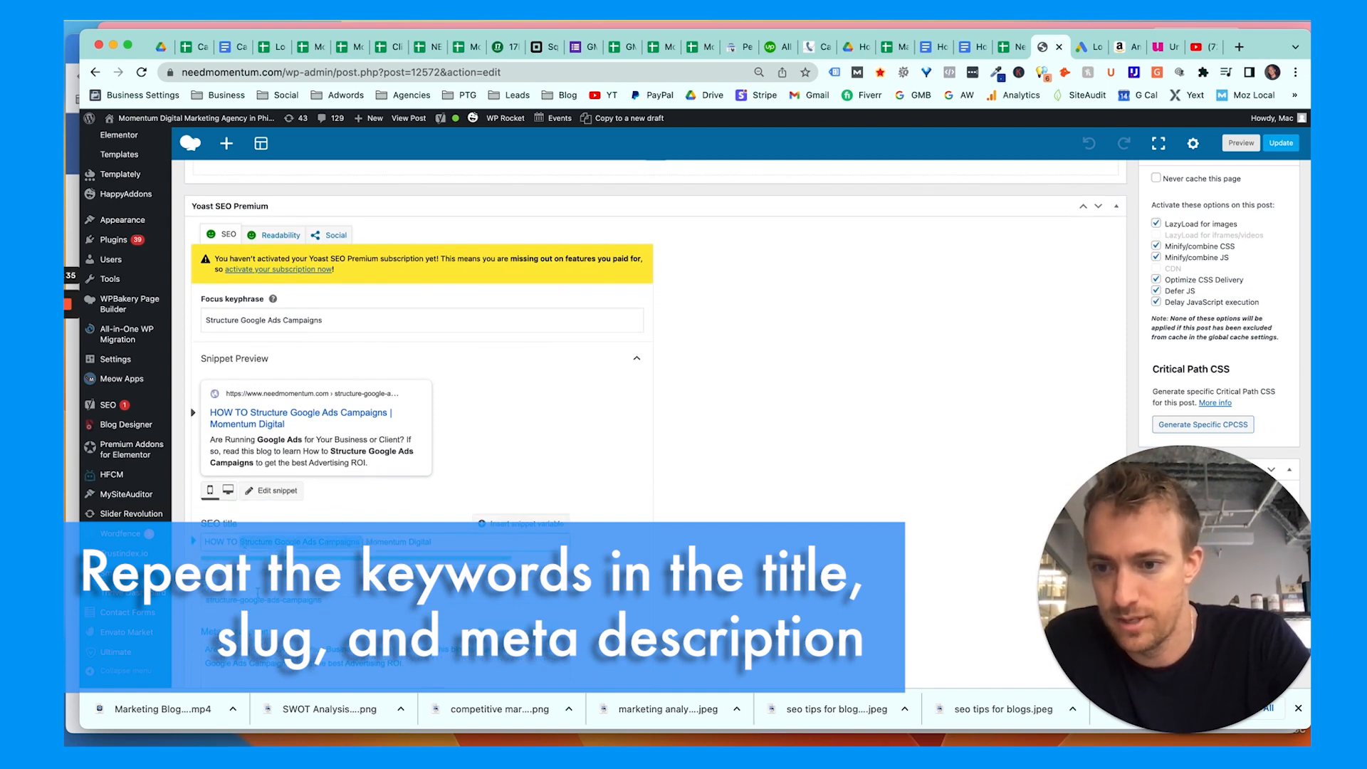
{"action": "scroll", "coordinate": [284, 624], "scroll_direction": "down", "scroll_amount": 1}
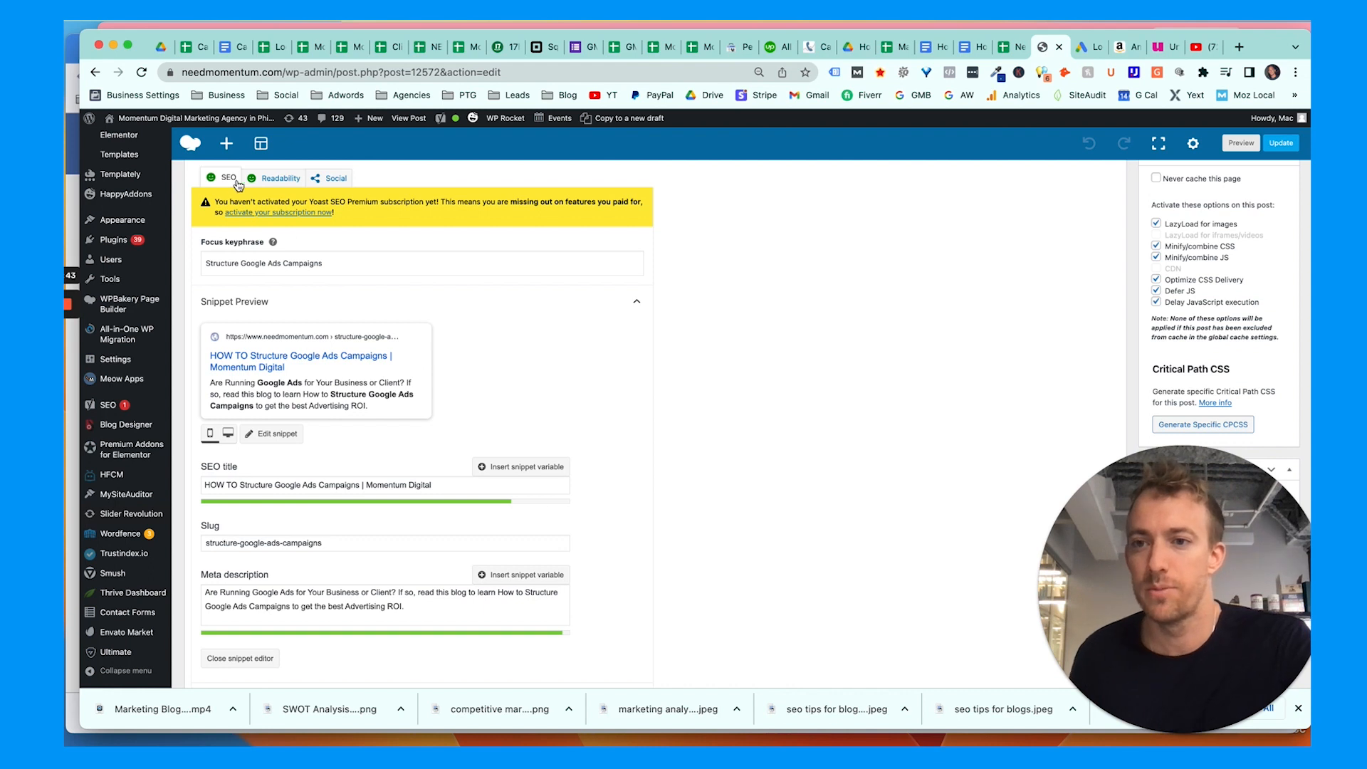
- Expand the Yoast SEO analysis for the focus keyphrase and review its problems and good results
{"action": "scroll", "coordinate": [319, 442], "scroll_direction": "down", "scroll_amount": 5}
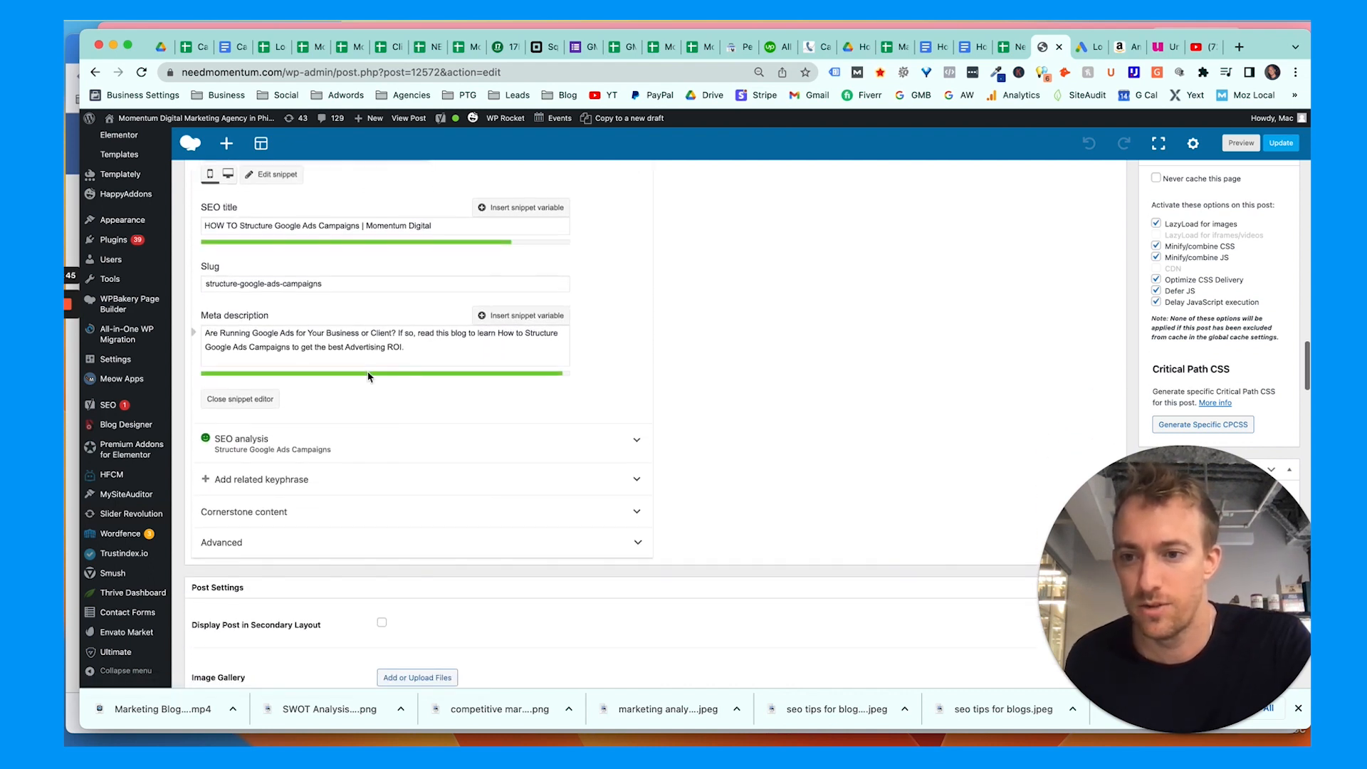
{"action": "left_click", "coordinate": [319, 442]}
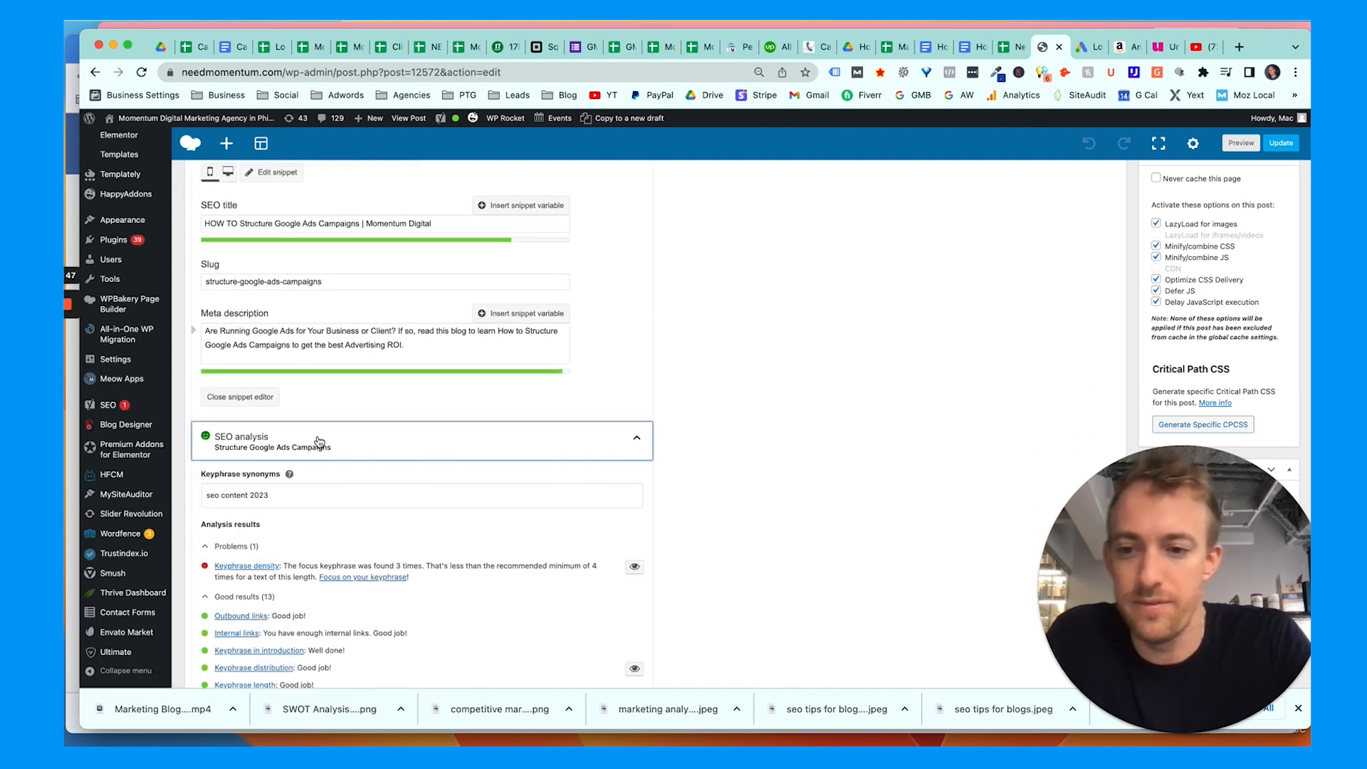
{"action": "scroll", "coordinate": [319, 442], "scroll_direction": "down", "scroll_amount": 3}
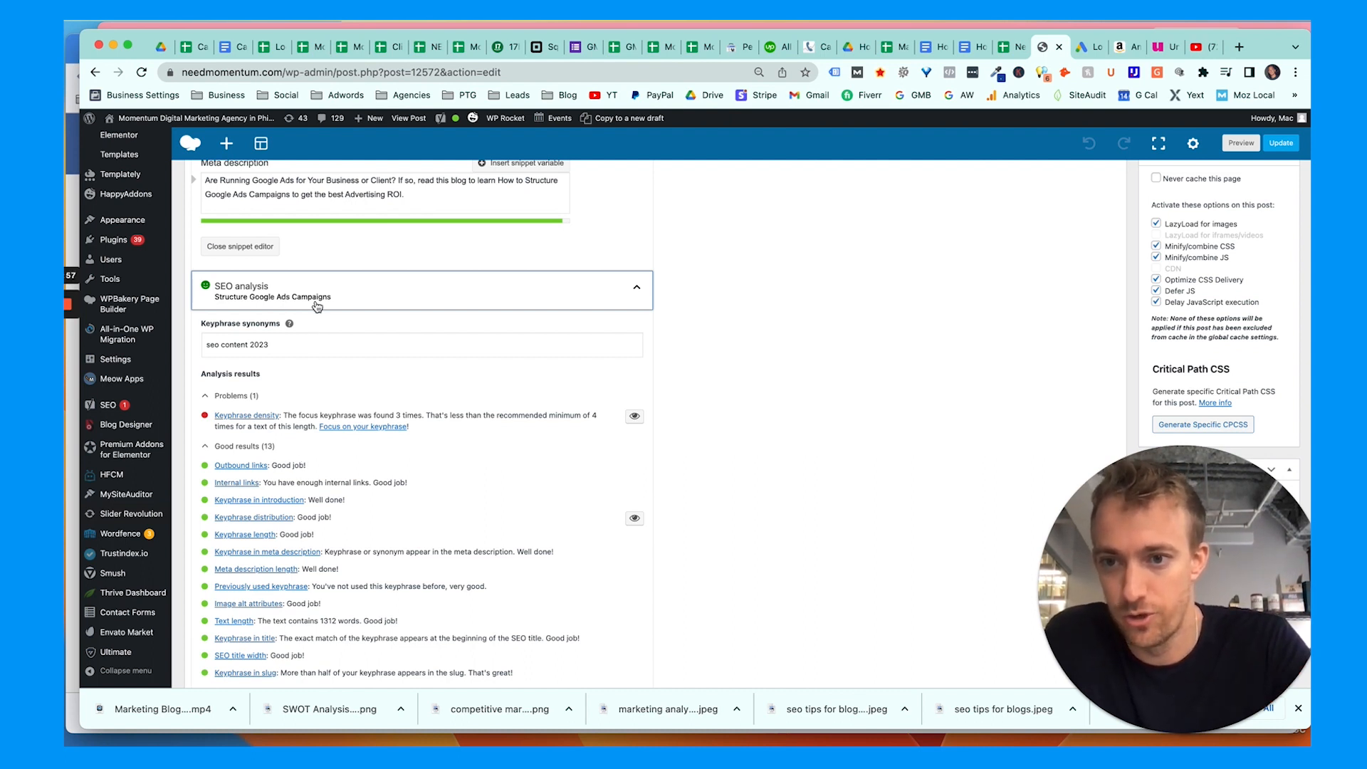
{"action": "scroll", "coordinate": [361, 341], "scroll_direction": "down", "scroll_amount": 1}
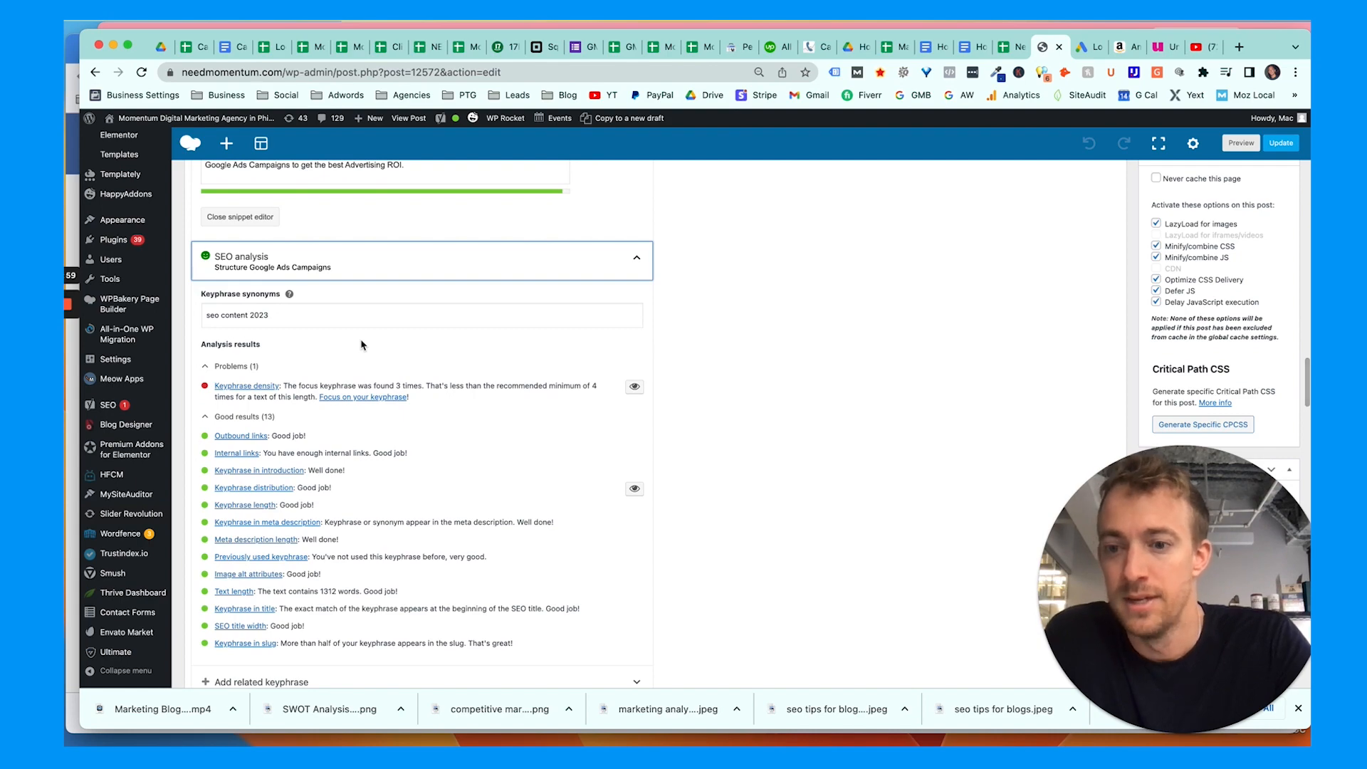
{"action": "scroll", "coordinate": [362, 345], "scroll_direction": "down", "scroll_amount": 1}
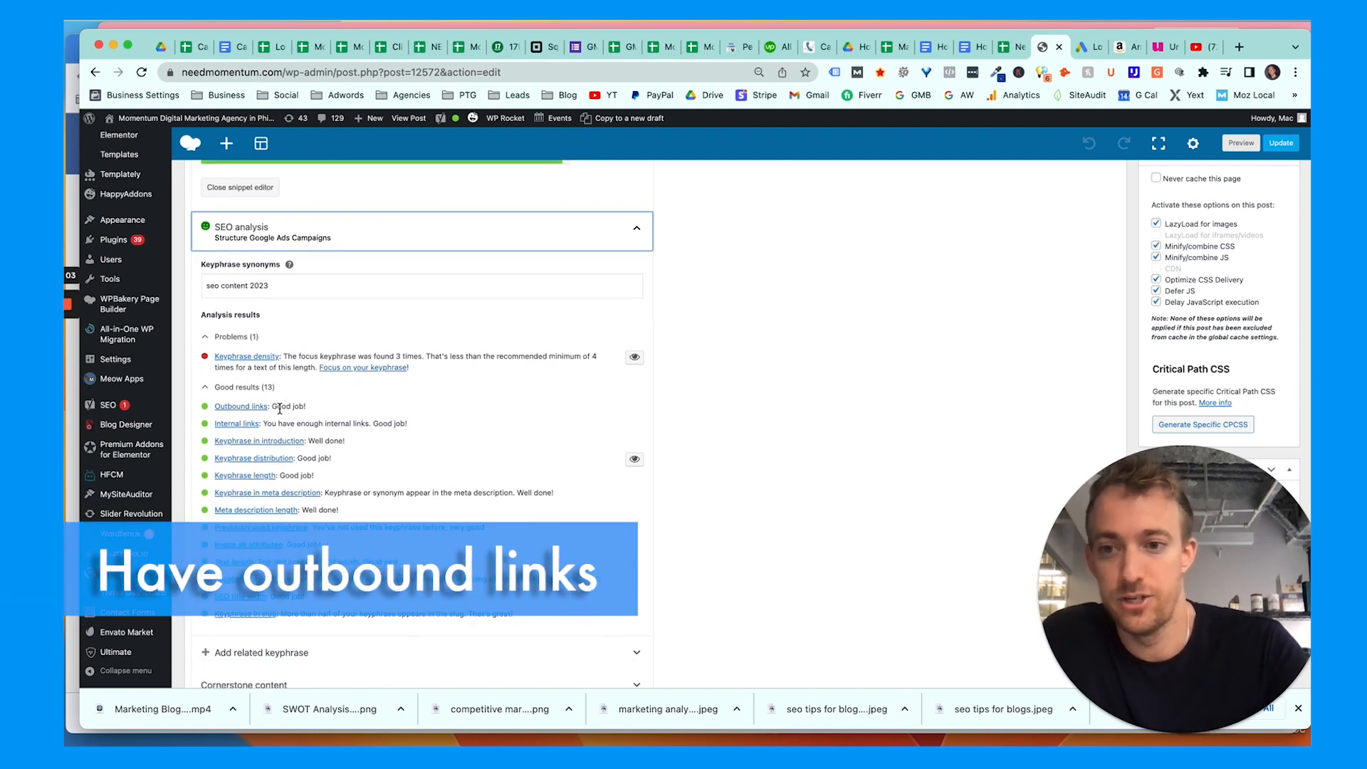
- Switch to the published article, find its outbound "Google's Keyword Planner" link, and view it in a new tab
{"action": "scroll", "coordinate": [279, 409], "scroll_direction": "up", "scroll_amount": 5}
{"action": "scroll", "coordinate": [281, 414], "scroll_direction": "up", "scroll_amount": 7}
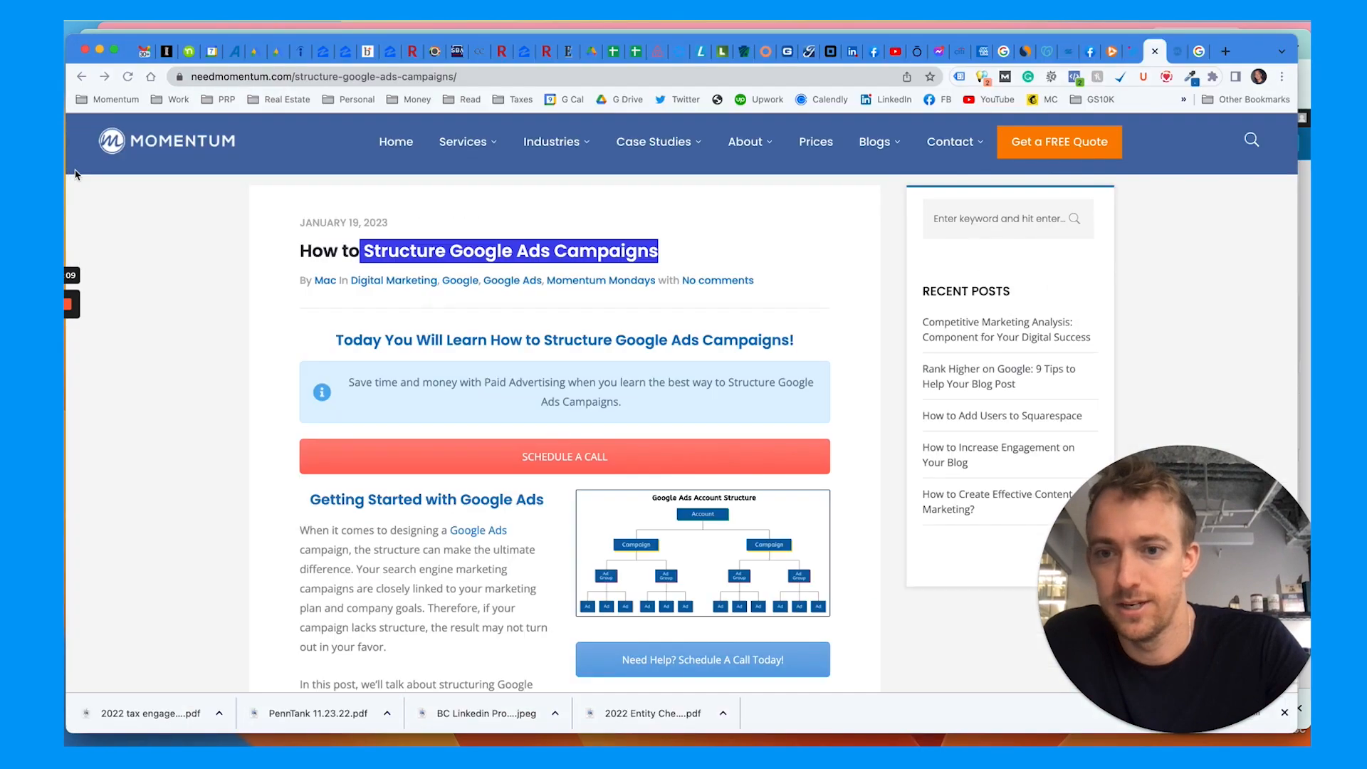
{"action": "scroll", "coordinate": [422, 286], "scroll_direction": "down", "scroll_amount": 9}
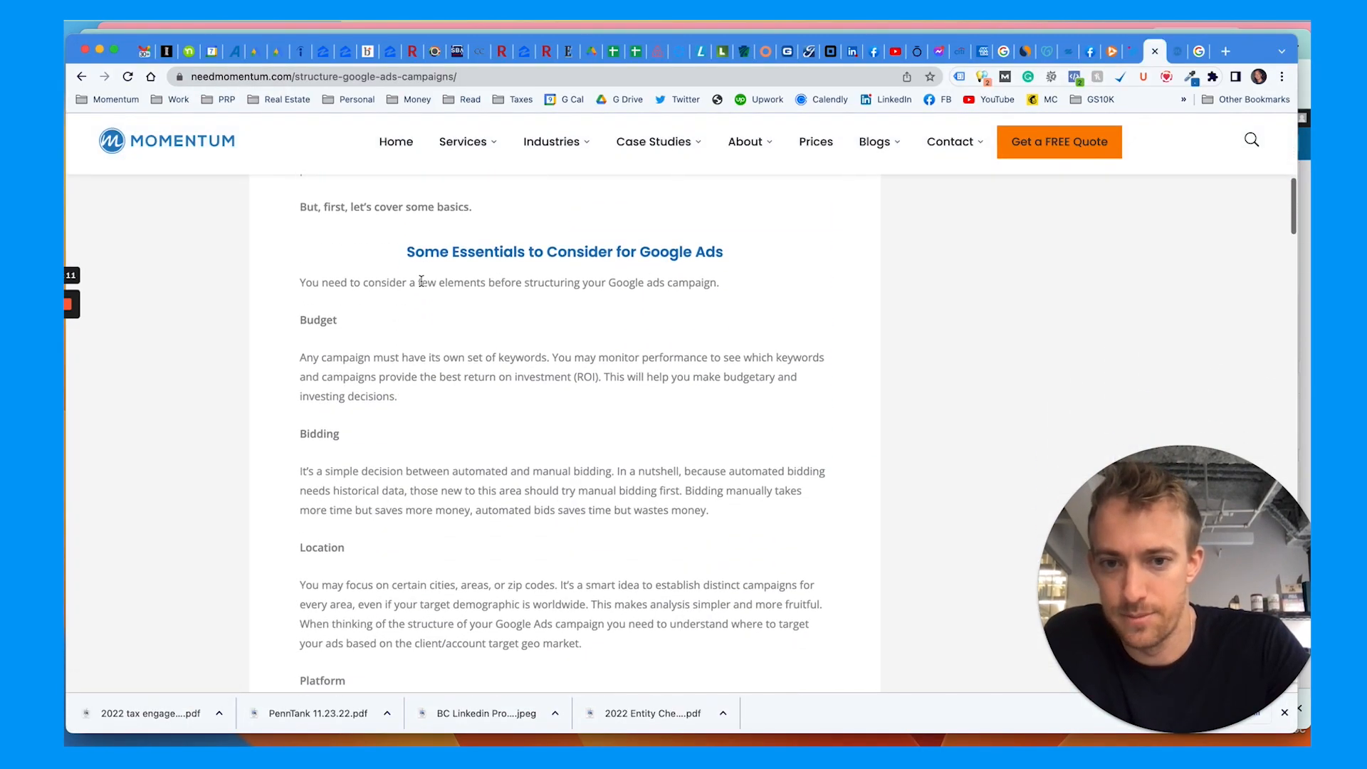
{"action": "scroll", "coordinate": [422, 286], "scroll_direction": "down", "scroll_amount": 8}
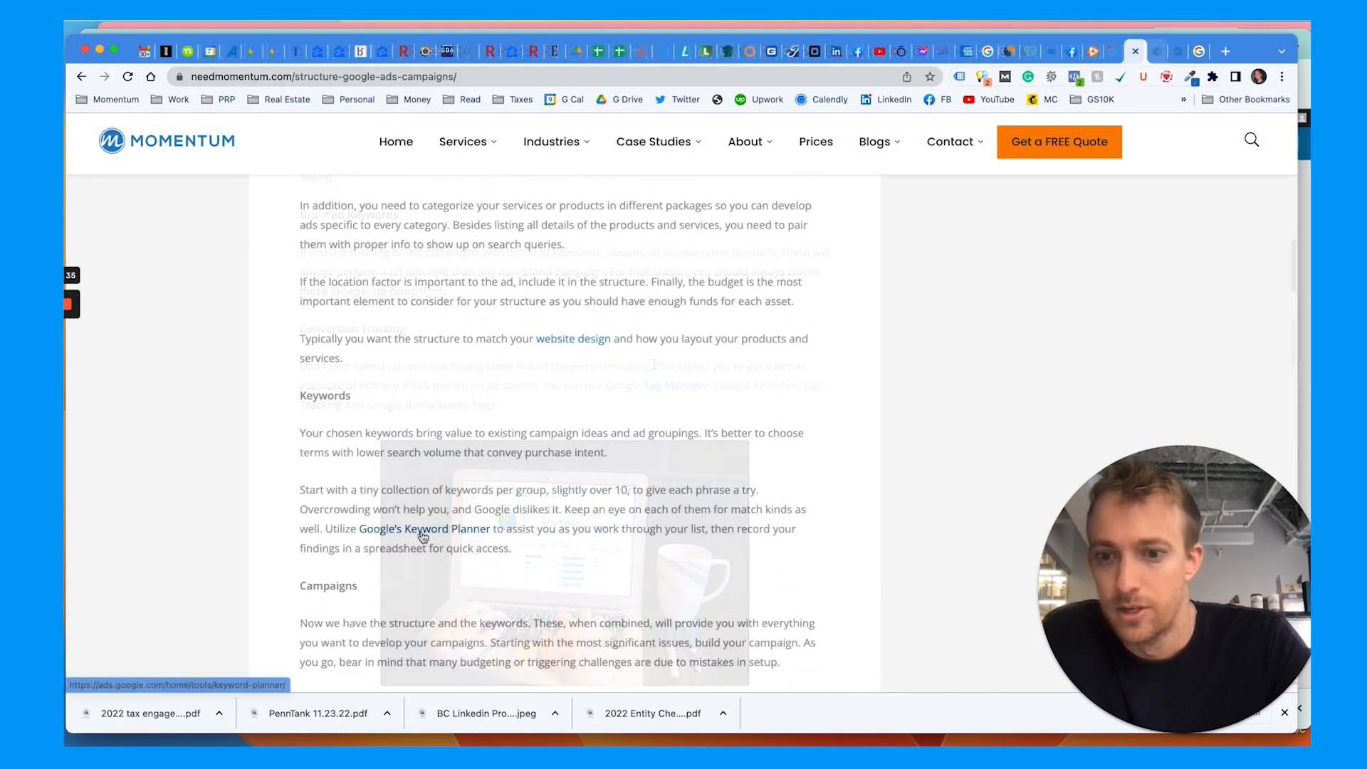
{"action": "right_click", "coordinate": [422, 535]}
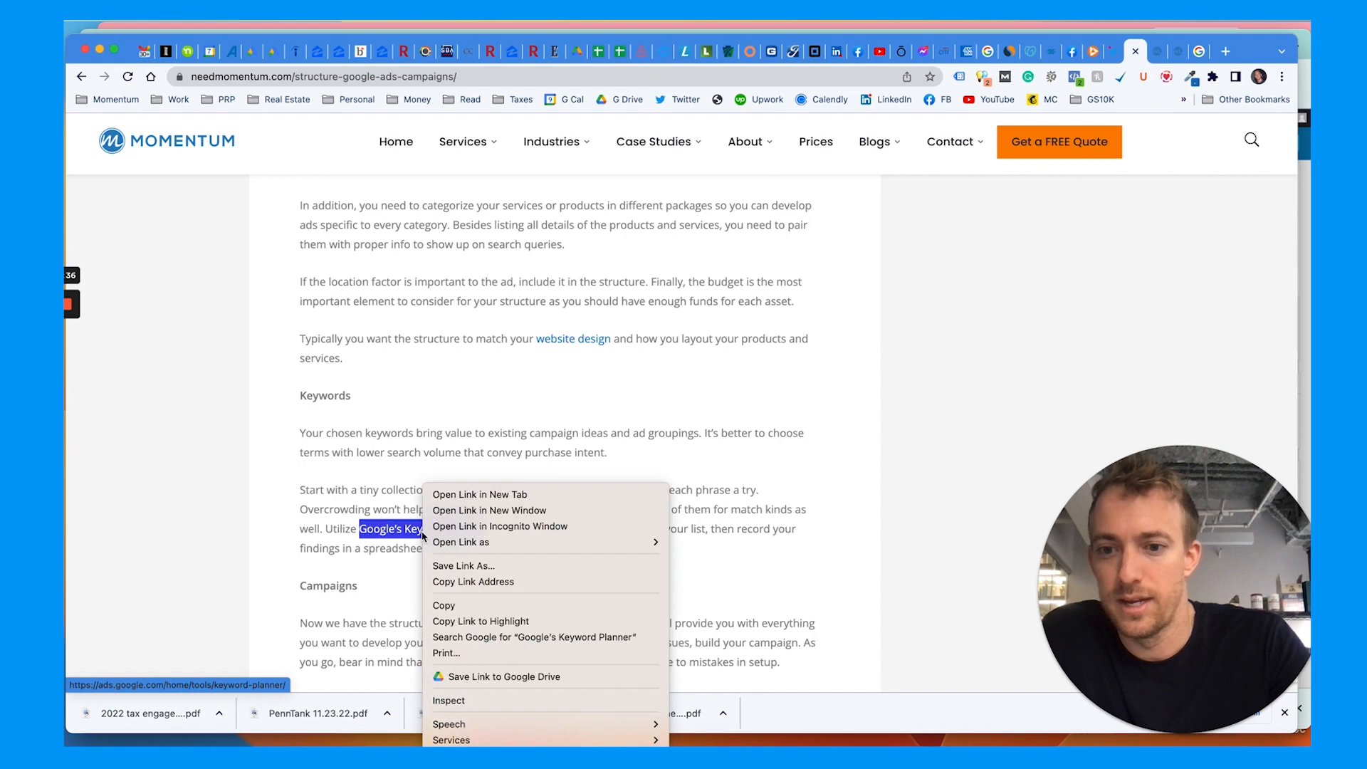
{"action": "left_click", "coordinate": [491, 494]}
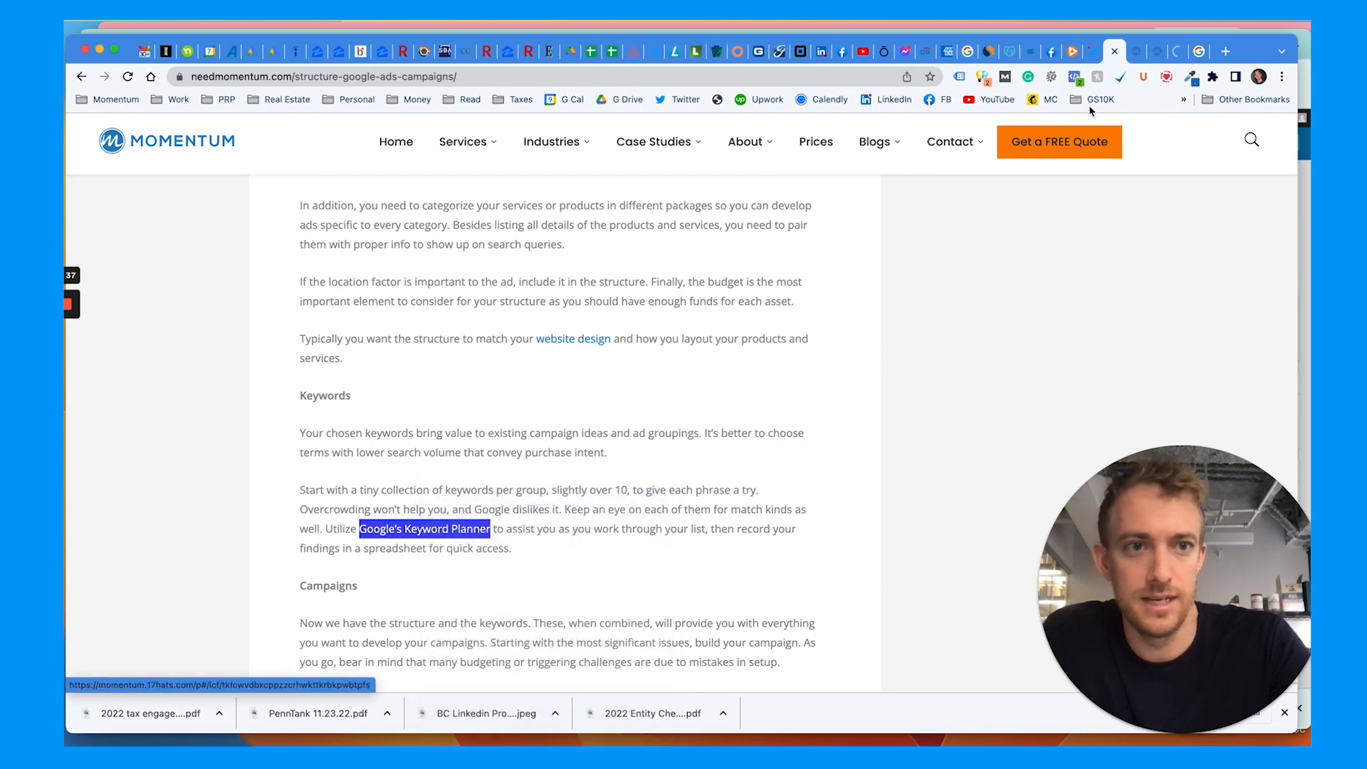
{"action": "left_click", "coordinate": [1176, 59]}
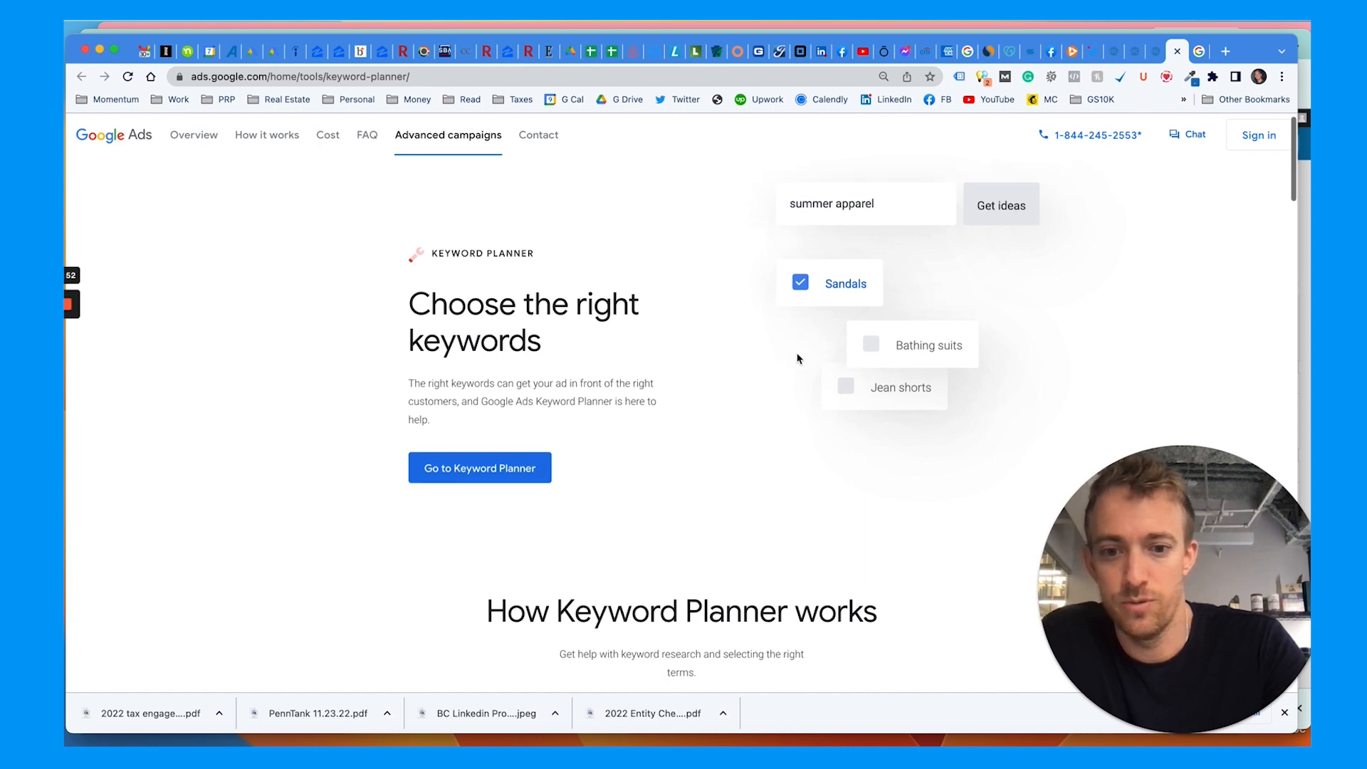
- Look over the Google Ads Keyword Planner page, follow it through to Keyword Planner, and close that tab
{"action": "scroll", "coordinate": [799, 358], "scroll_direction": "down", "scroll_amount": 4}
{"action": "scroll", "coordinate": [797, 358], "scroll_direction": "up", "scroll_amount": 3}
{"action": "scroll", "coordinate": [798, 357], "scroll_direction": "up", "scroll_amount": 2}
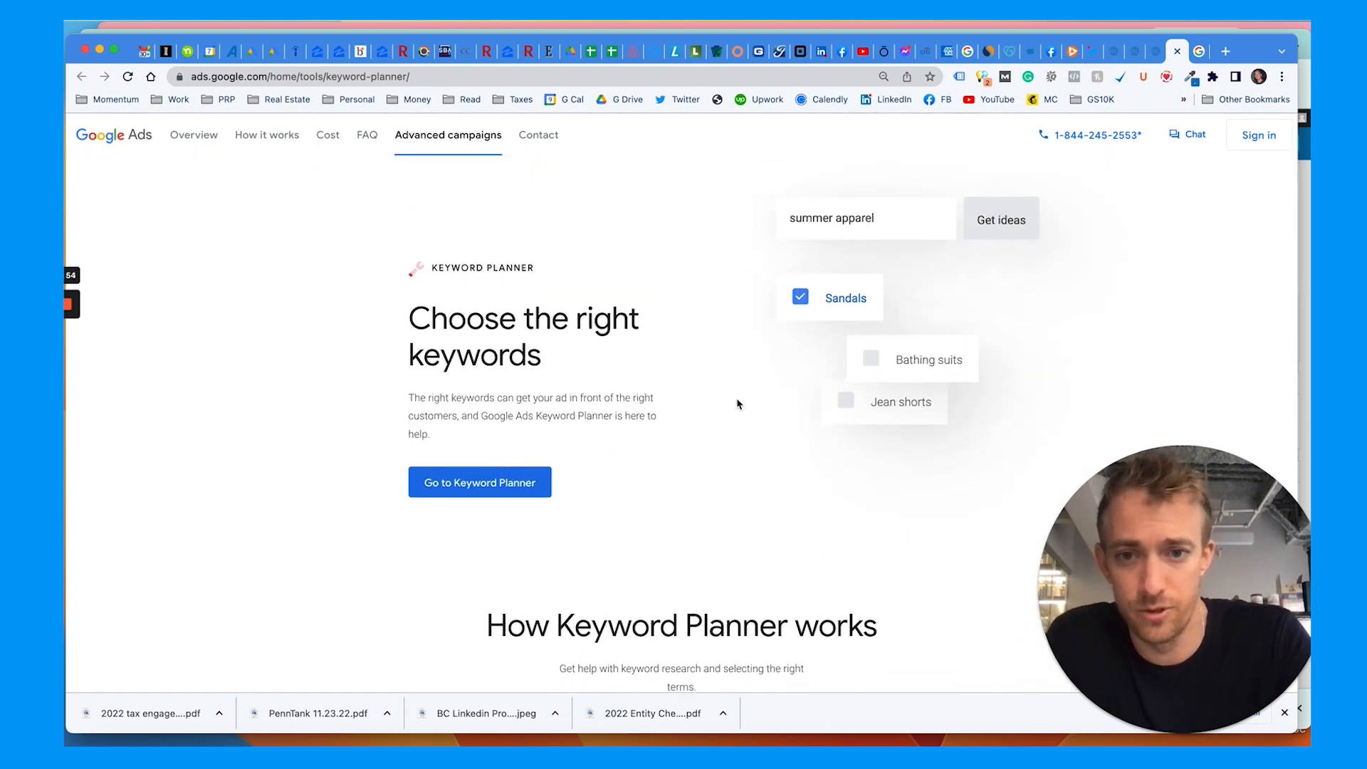
{"action": "left_click", "coordinate": [511, 483]}
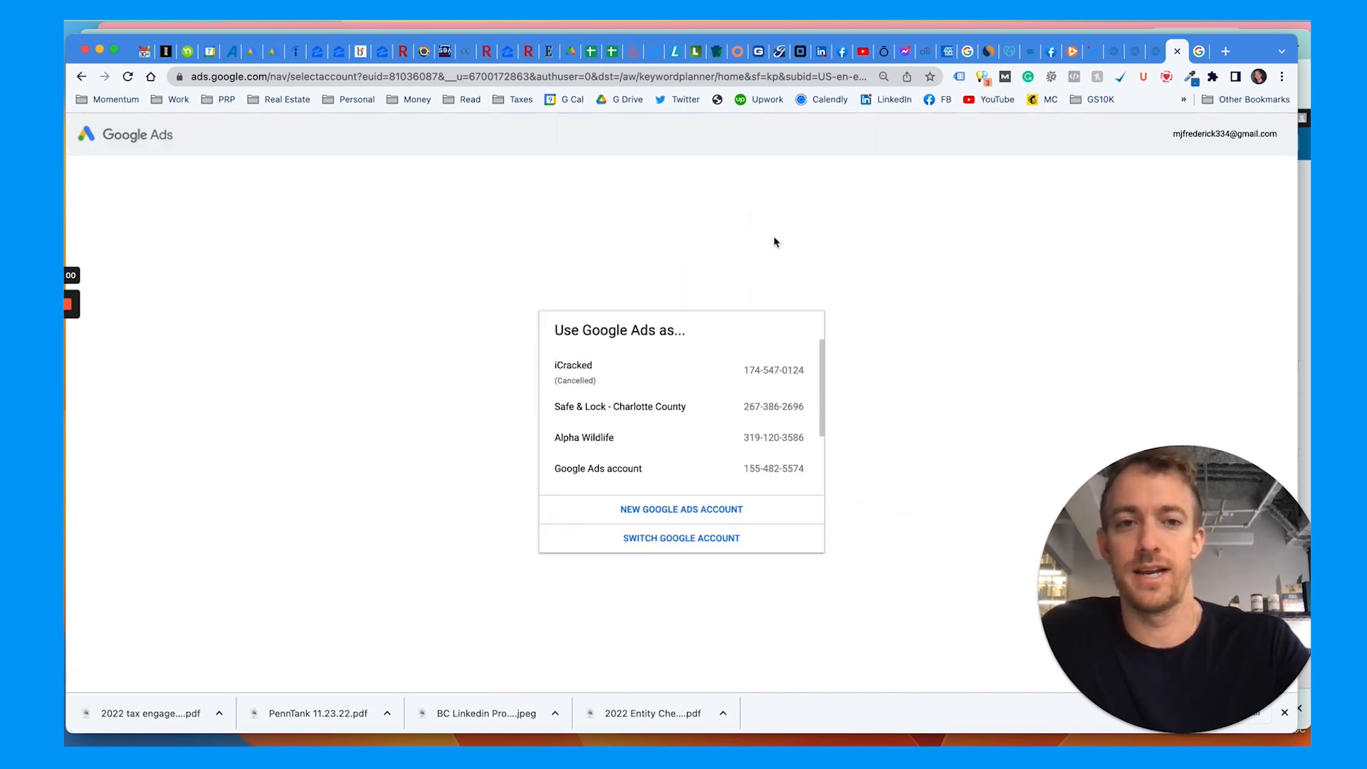
{"action": "left_click", "coordinate": [1178, 52]}
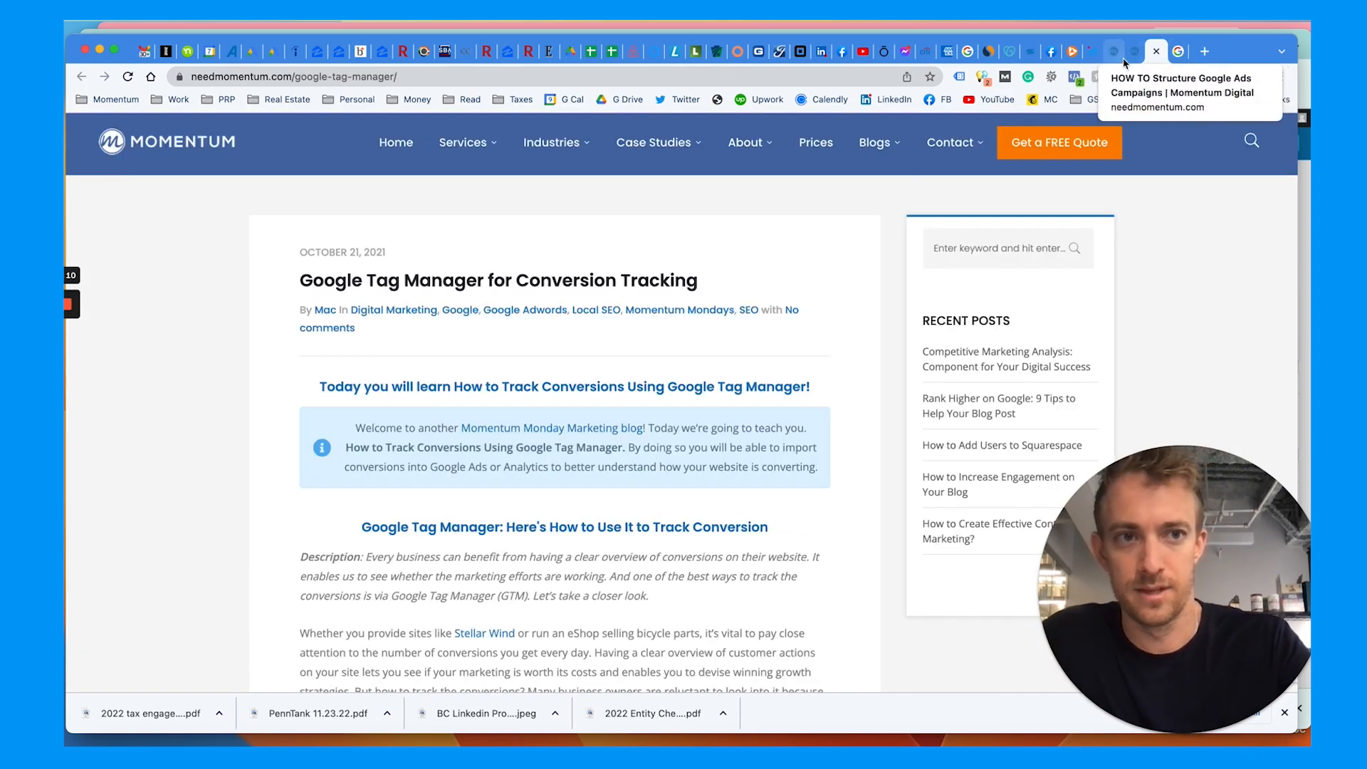
- Return to the post's edit page in WordPress and find the Yoast SEO analysis results again
{"action": "key", "text": "super+grave"}
{"action": "scroll", "coordinate": [797, 282], "scroll_direction": "down", "scroll_amount": 20}
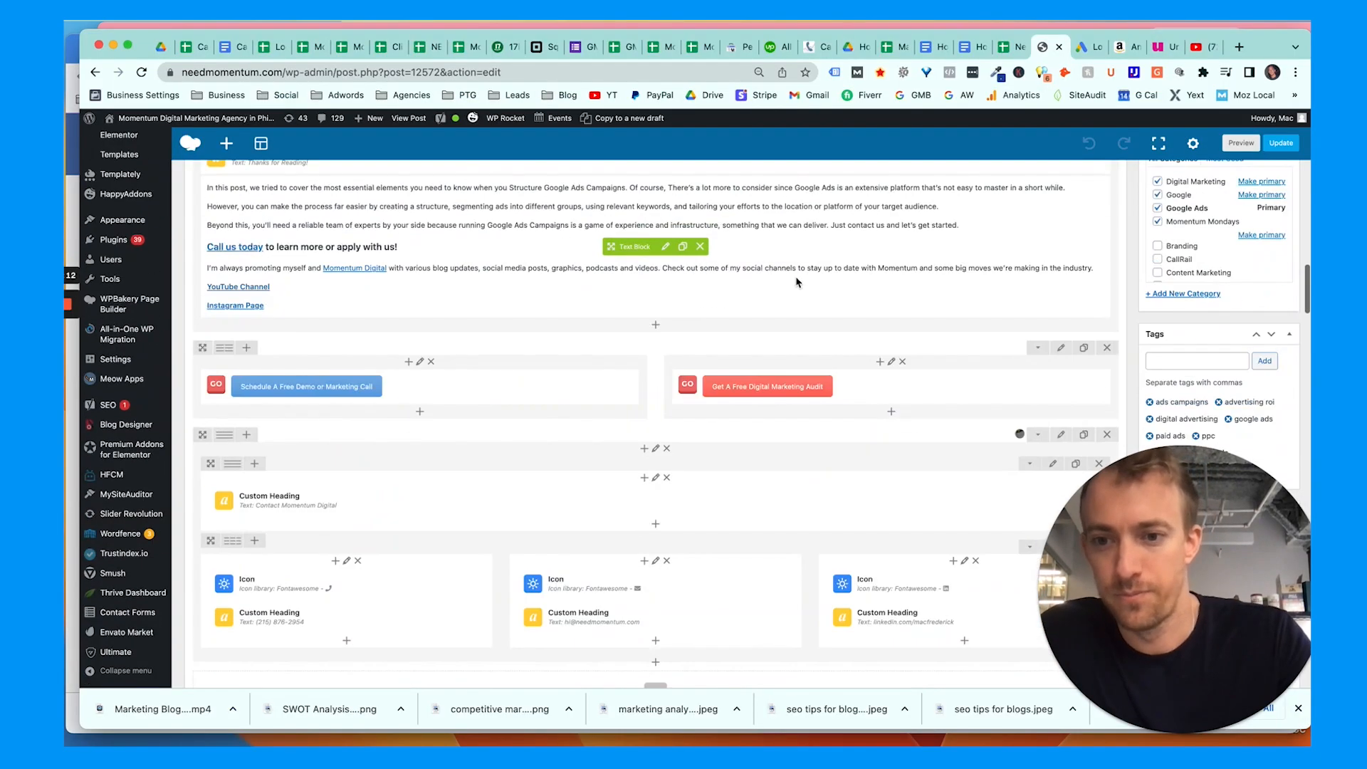
{"action": "scroll", "coordinate": [797, 282], "scroll_direction": "down", "scroll_amount": 15}
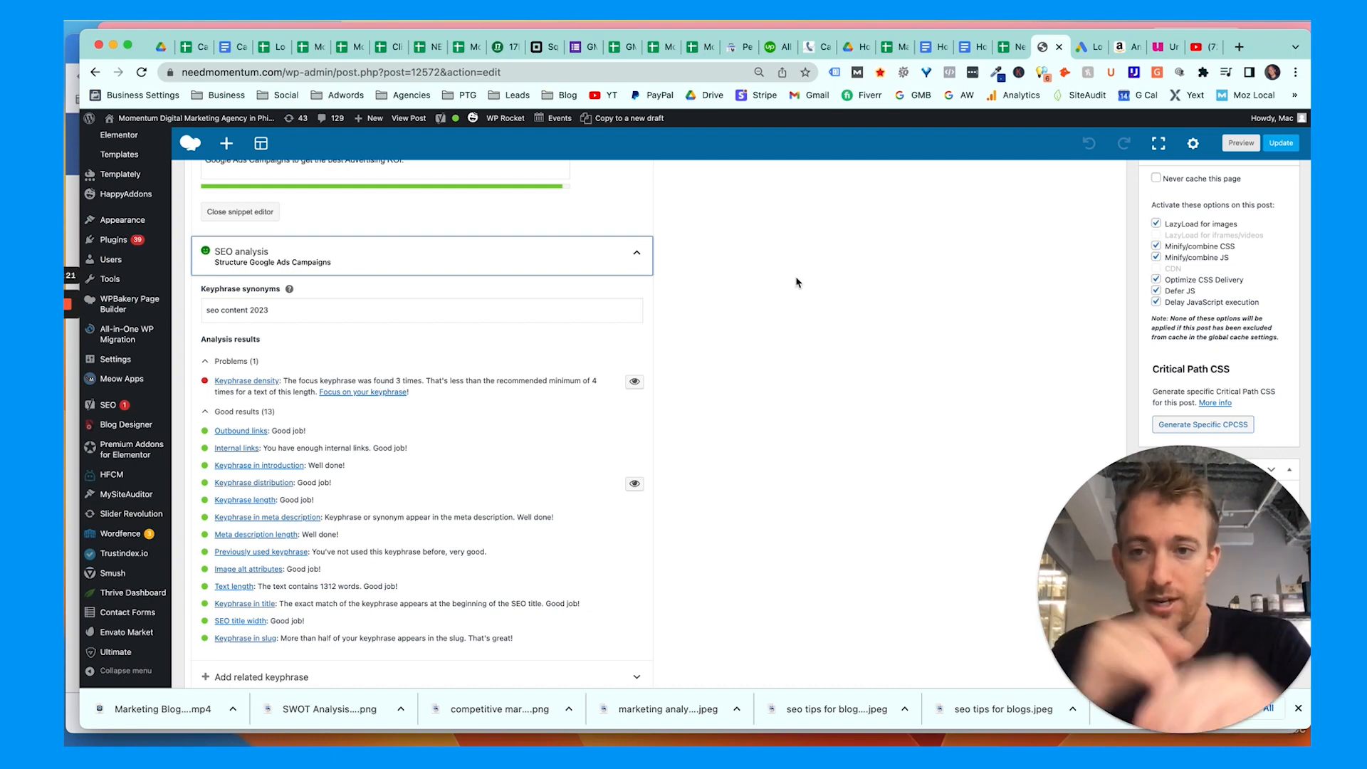
- Review the SEO title, slug and meta description against the outbound link, internal link and keyphrase checks in the Yoast analysis
{"action": "scroll", "coordinate": [798, 282], "scroll_direction": "up", "scroll_amount": 2}
{"action": "scroll", "coordinate": [797, 282], "scroll_direction": "up", "scroll_amount": 1}
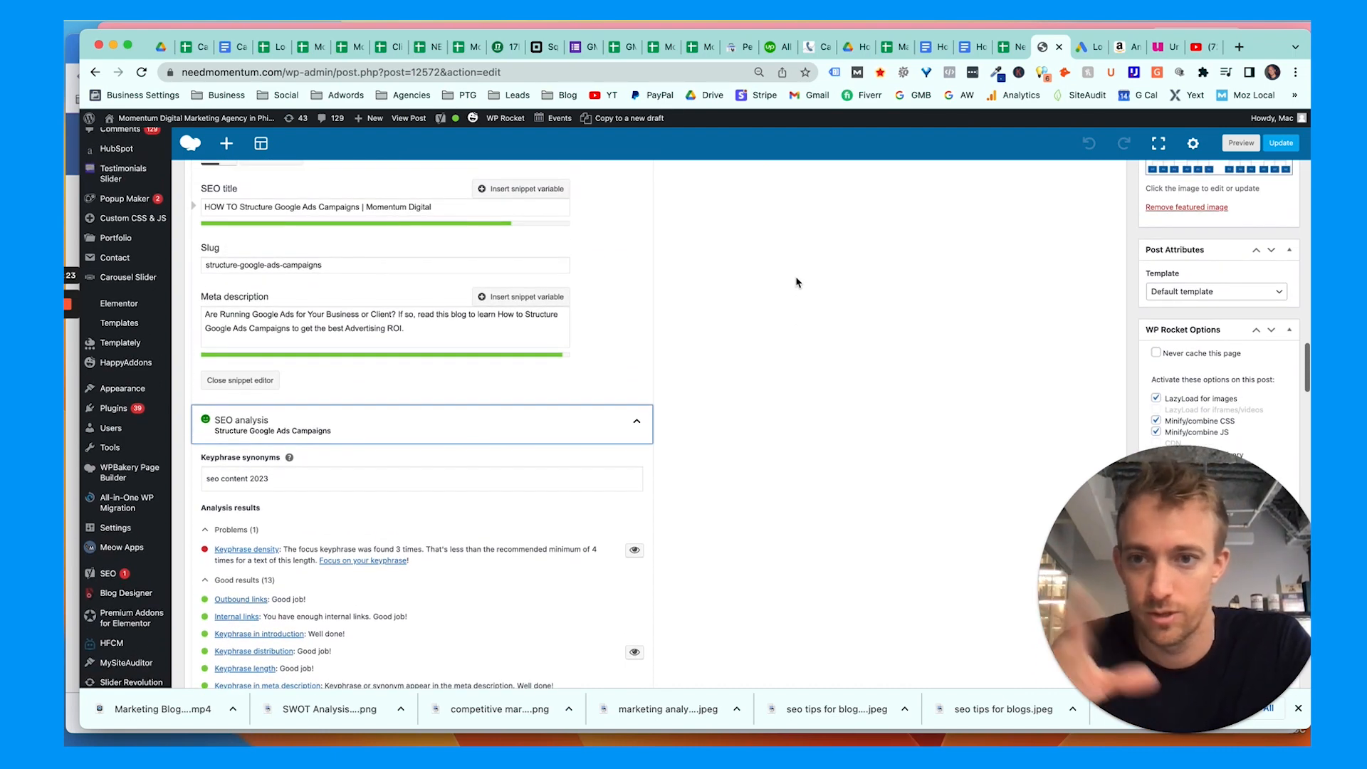
{"action": "scroll", "coordinate": [797, 282], "scroll_direction": "up", "scroll_amount": 2}
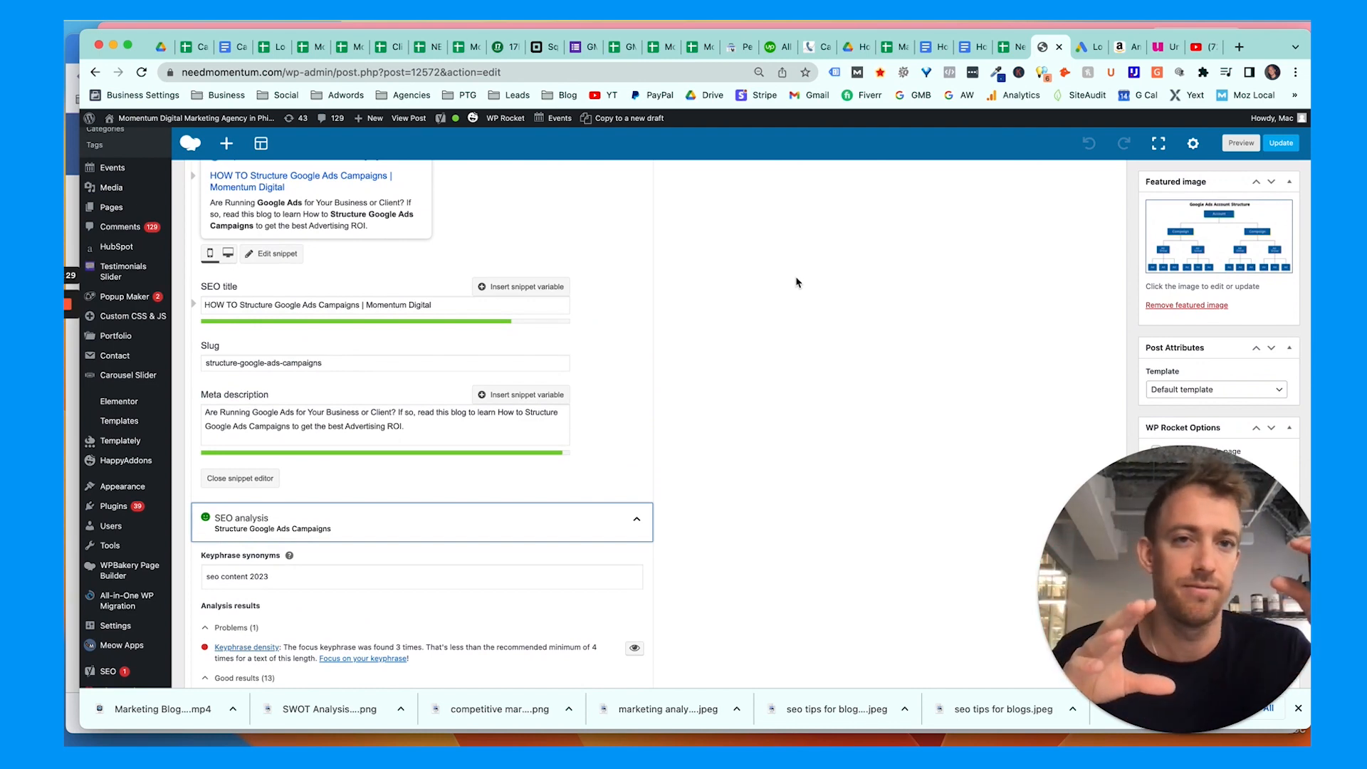
{"action": "scroll", "coordinate": [798, 282], "scroll_direction": "down", "scroll_amount": 1}
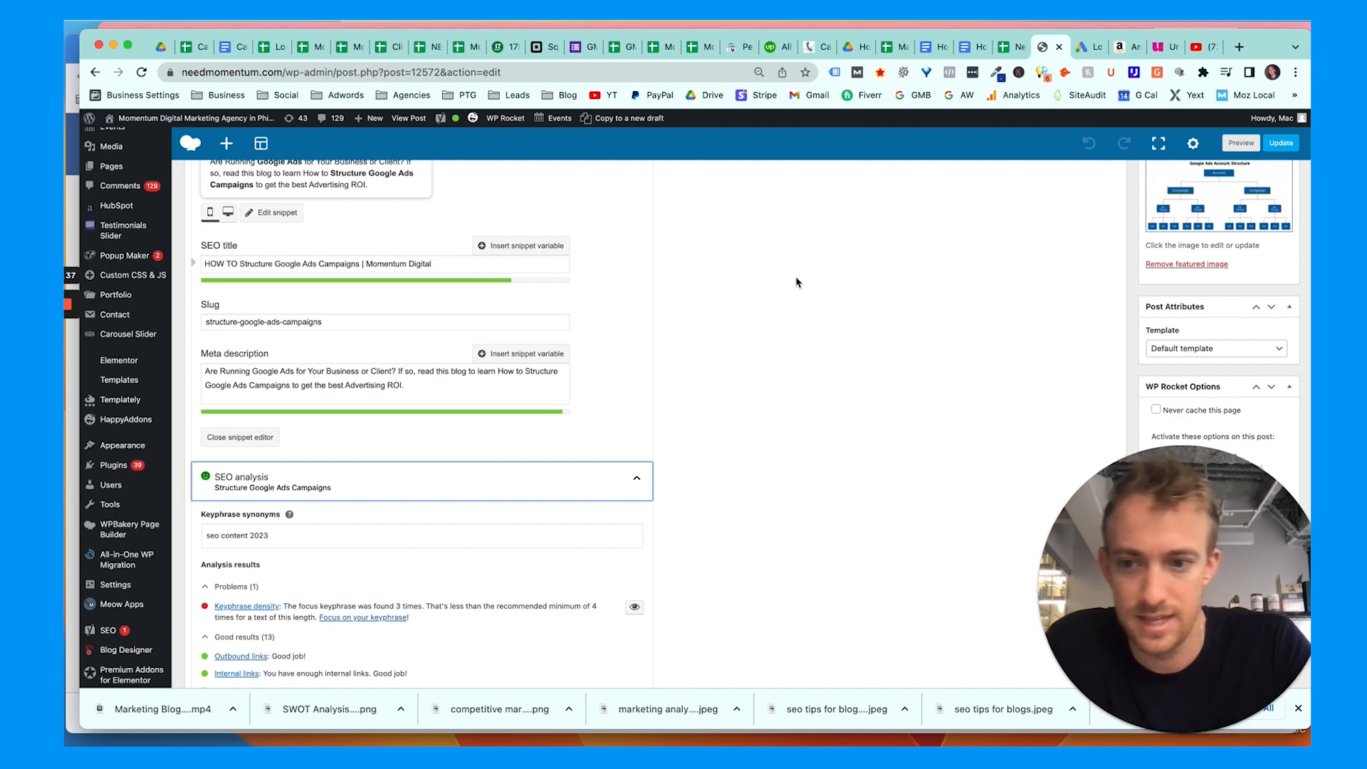
{"action": "scroll", "coordinate": [797, 282], "scroll_direction": "down", "scroll_amount": 1}
{"action": "scroll", "coordinate": [797, 282], "scroll_direction": "down", "scroll_amount": 1}
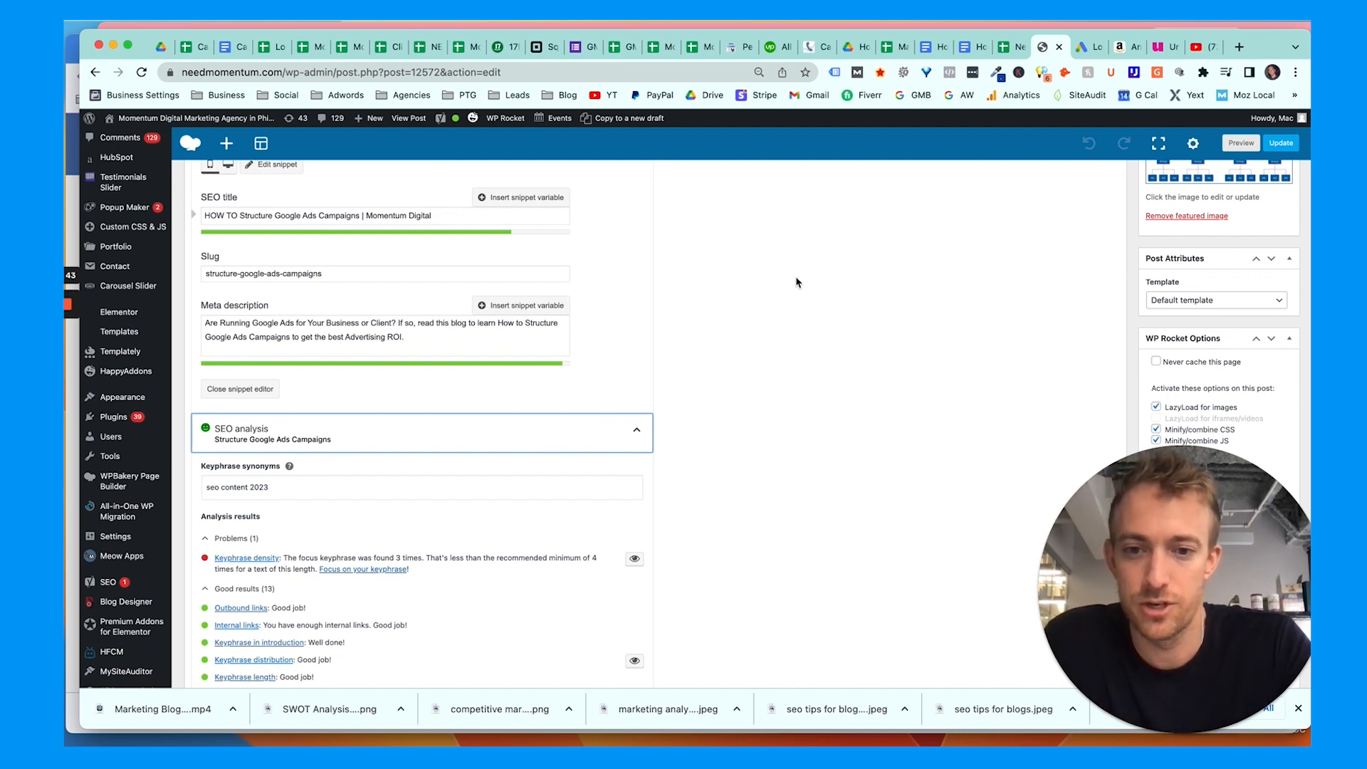
{"action": "scroll", "coordinate": [797, 282], "scroll_direction": "down", "scroll_amount": 1}
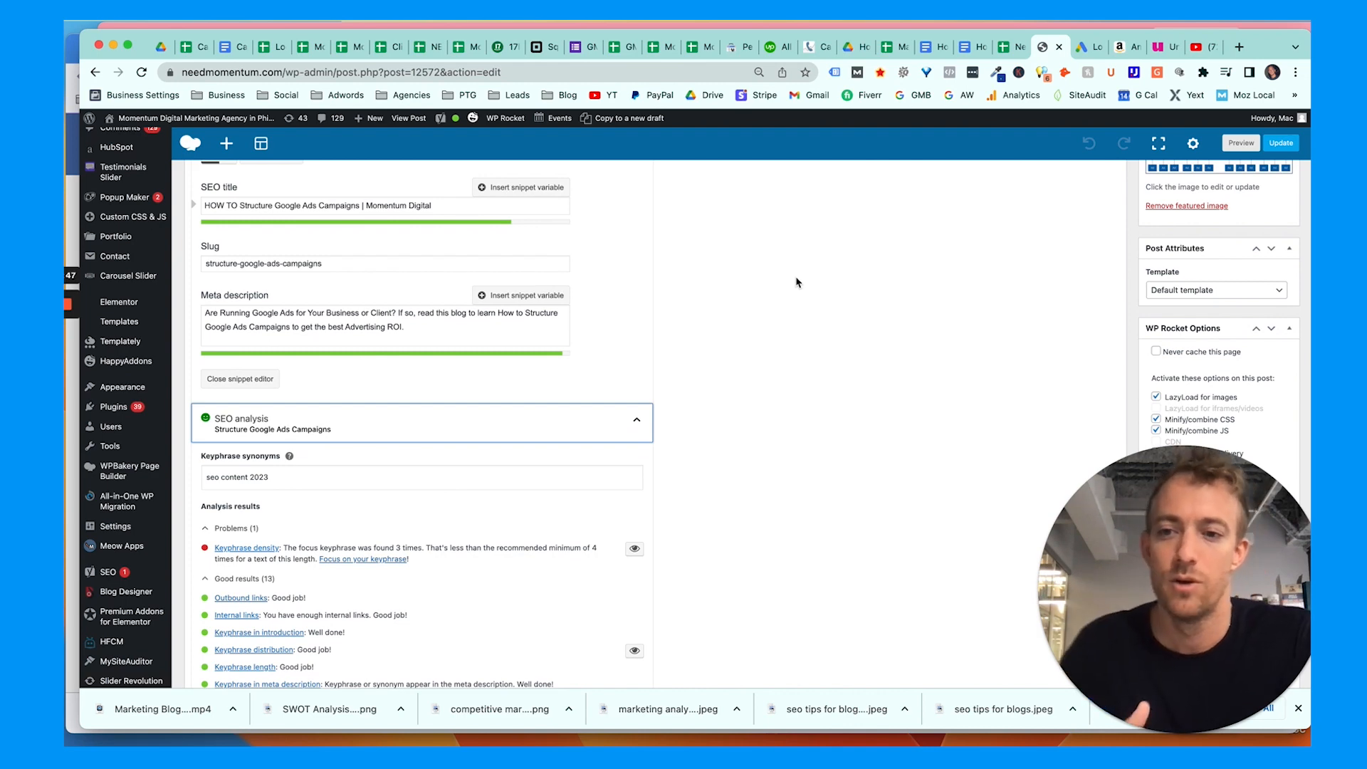
{"action": "scroll", "coordinate": [797, 282], "scroll_direction": "down", "scroll_amount": 2}
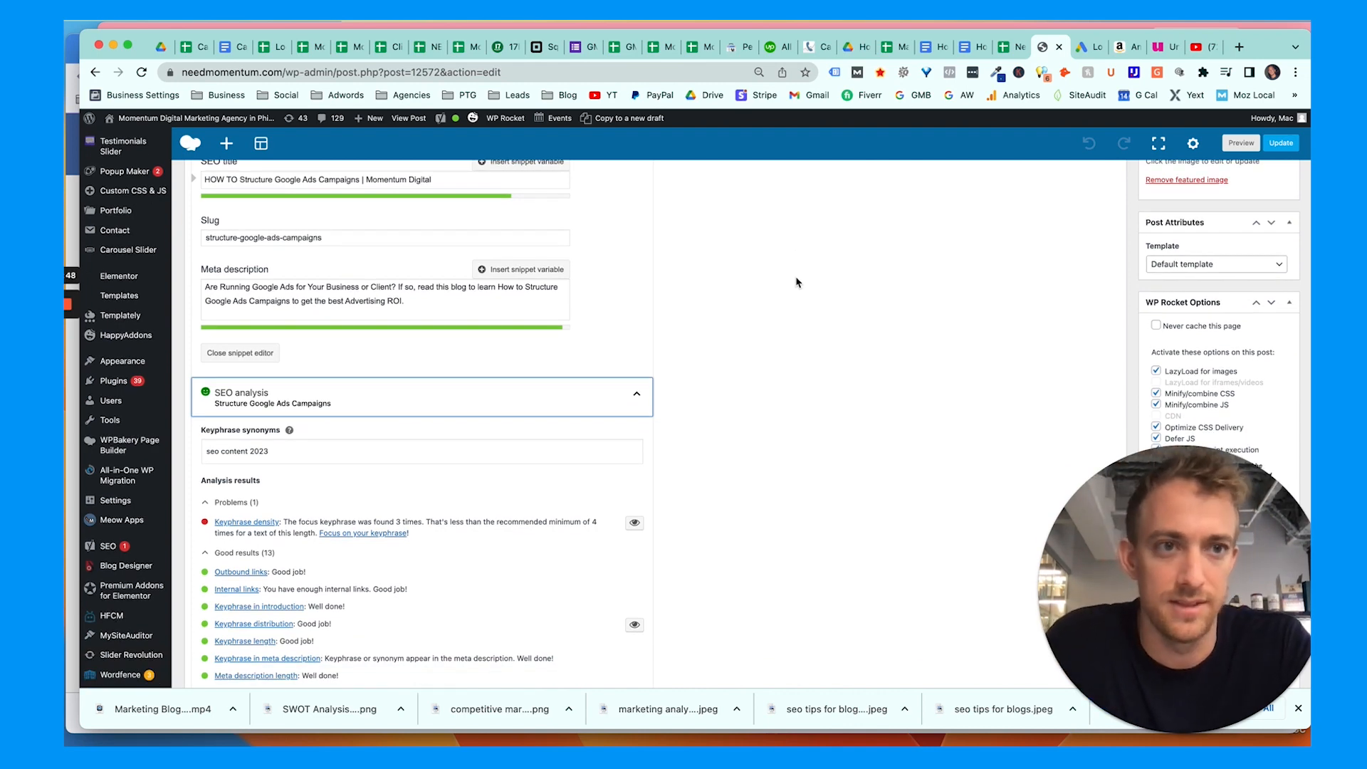
{"action": "scroll", "coordinate": [796, 281], "scroll_direction": "down", "scroll_amount": 5}
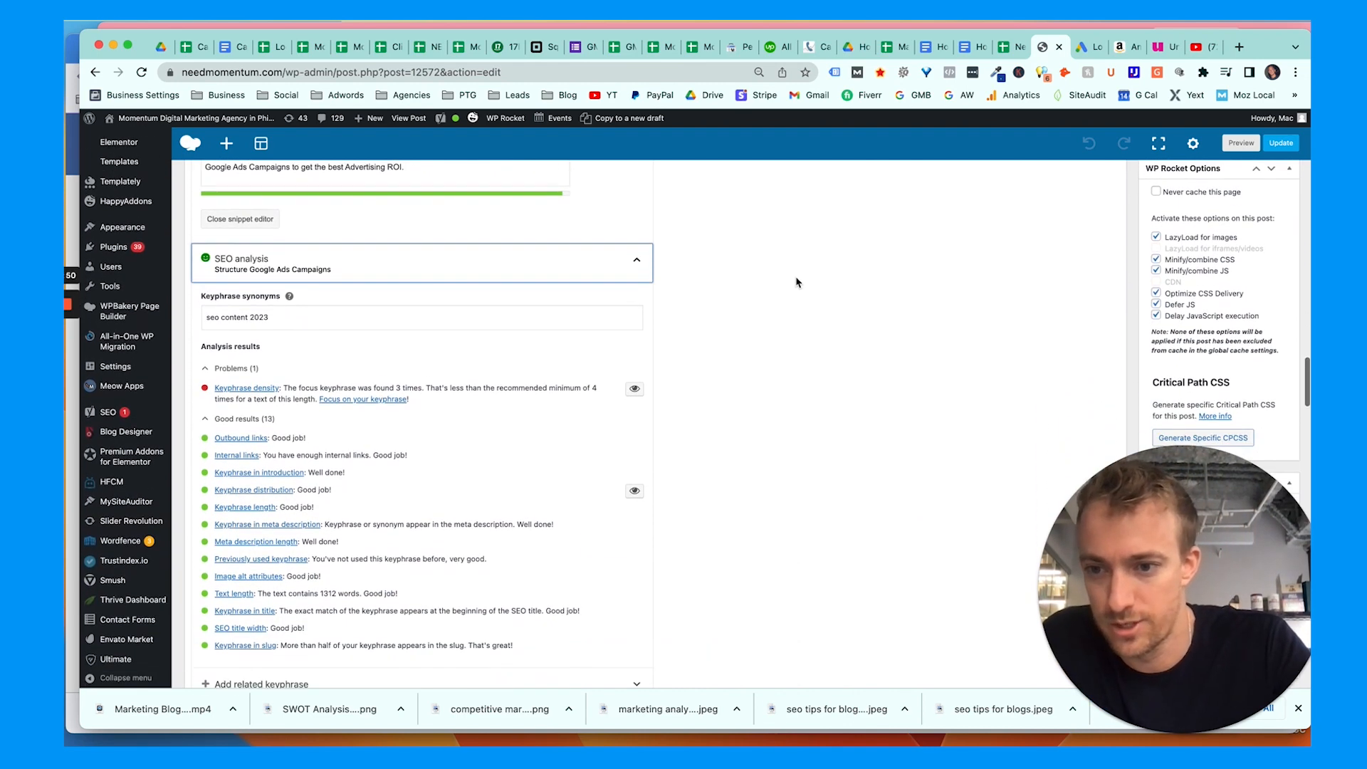
- Review the keyphrase distribution and keyphrase length results in the Yoast SEO analysis
{"action": "triple_click", "coordinate": [364, 496]}
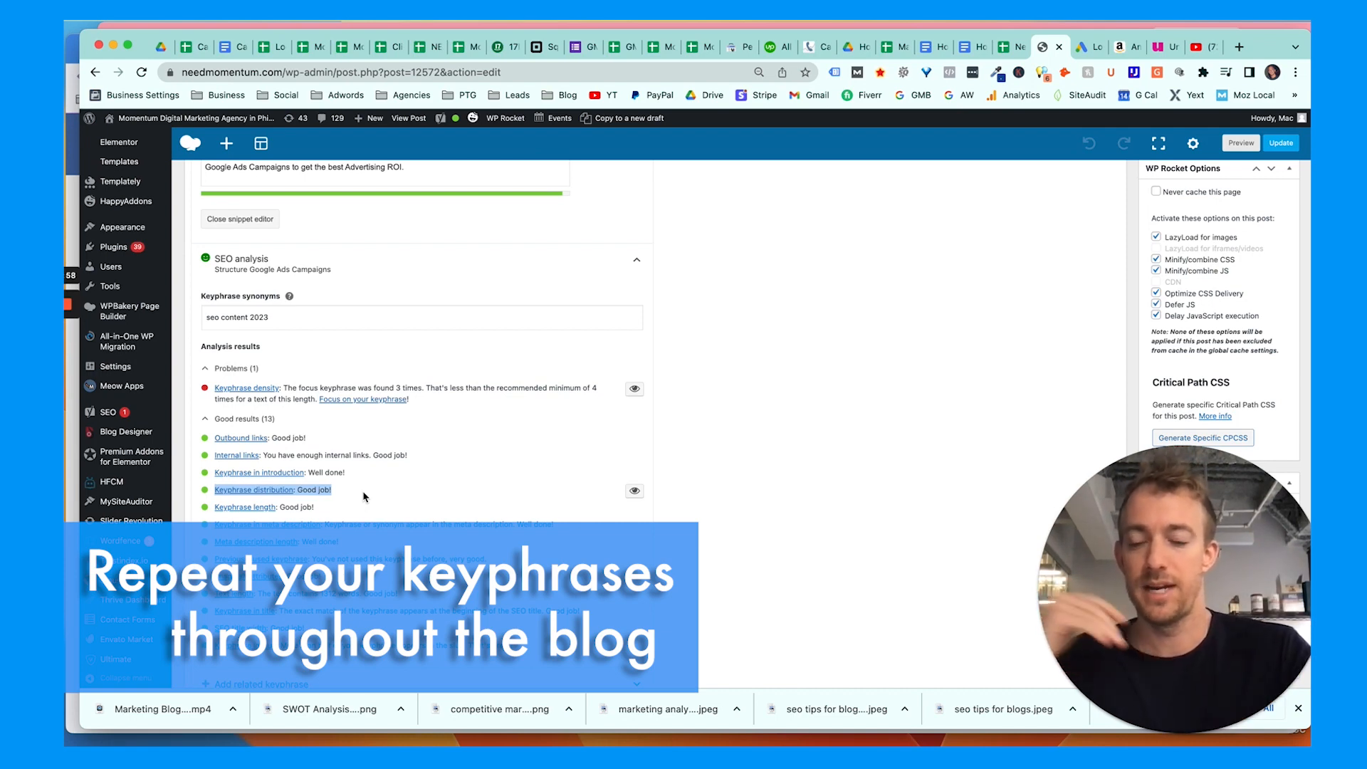
{"action": "triple_click", "coordinate": [357, 512]}
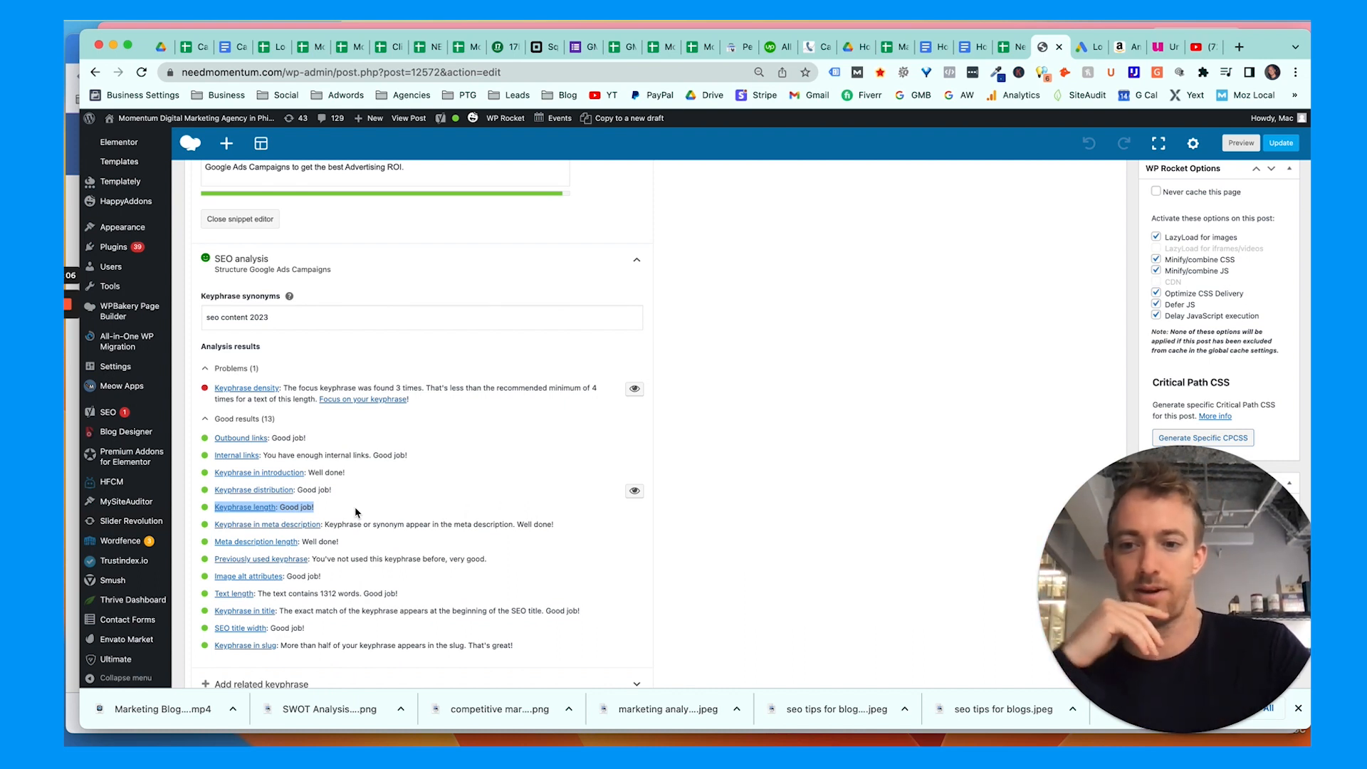
{"action": "scroll", "coordinate": [354, 506], "scroll_direction": "down", "scroll_amount": 1}
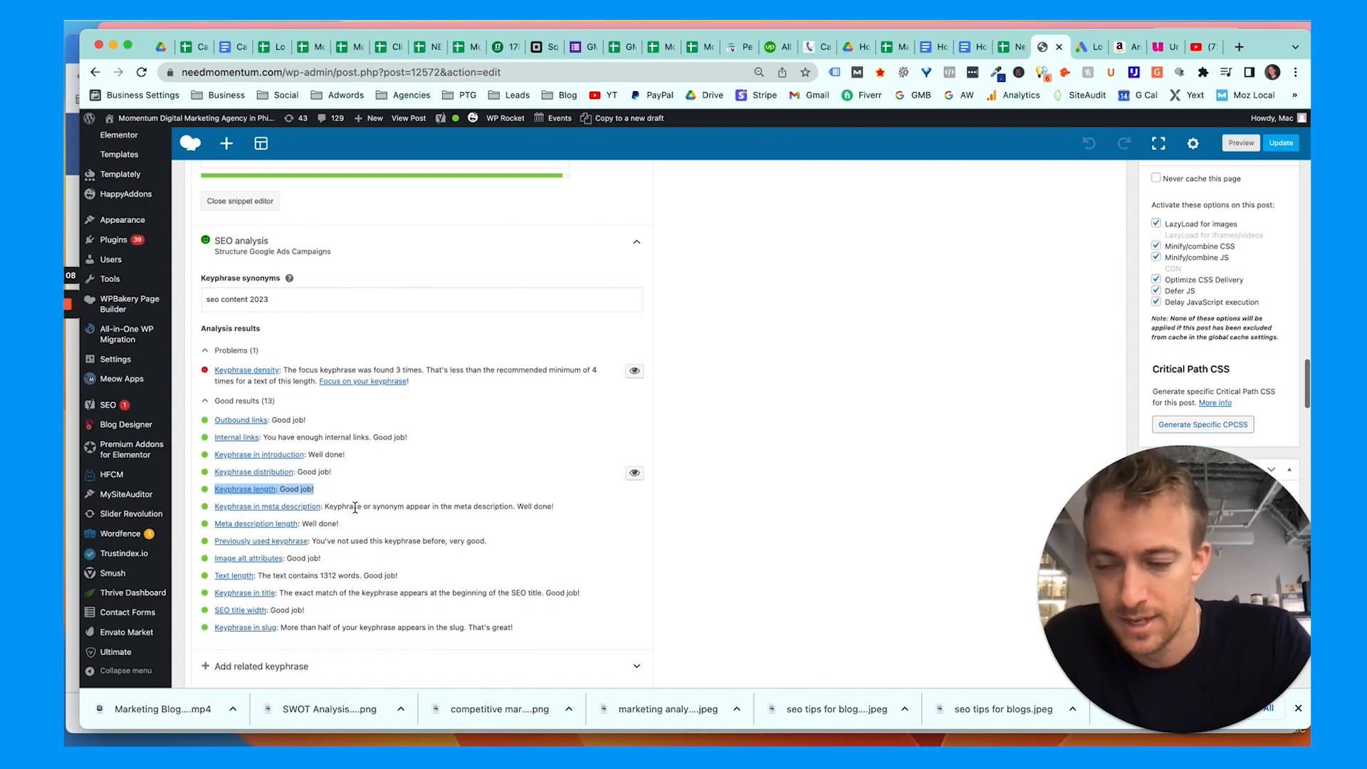
- Find the single image below the Conversion Tracking text in the post content and open its media library details
{"action": "scroll", "coordinate": [354, 507], "scroll_direction": "up", "scroll_amount": 20}
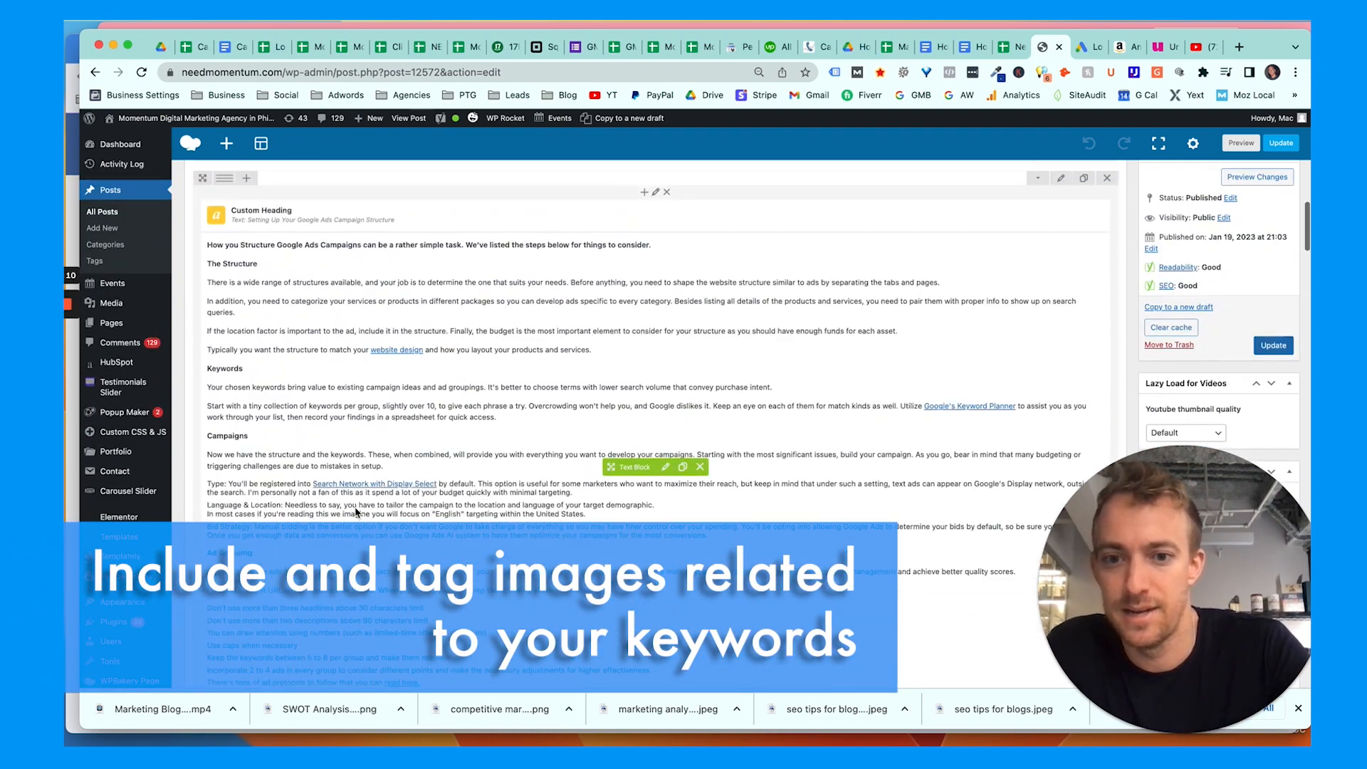
{"action": "scroll", "coordinate": [354, 506], "scroll_direction": "up", "scroll_amount": 6}
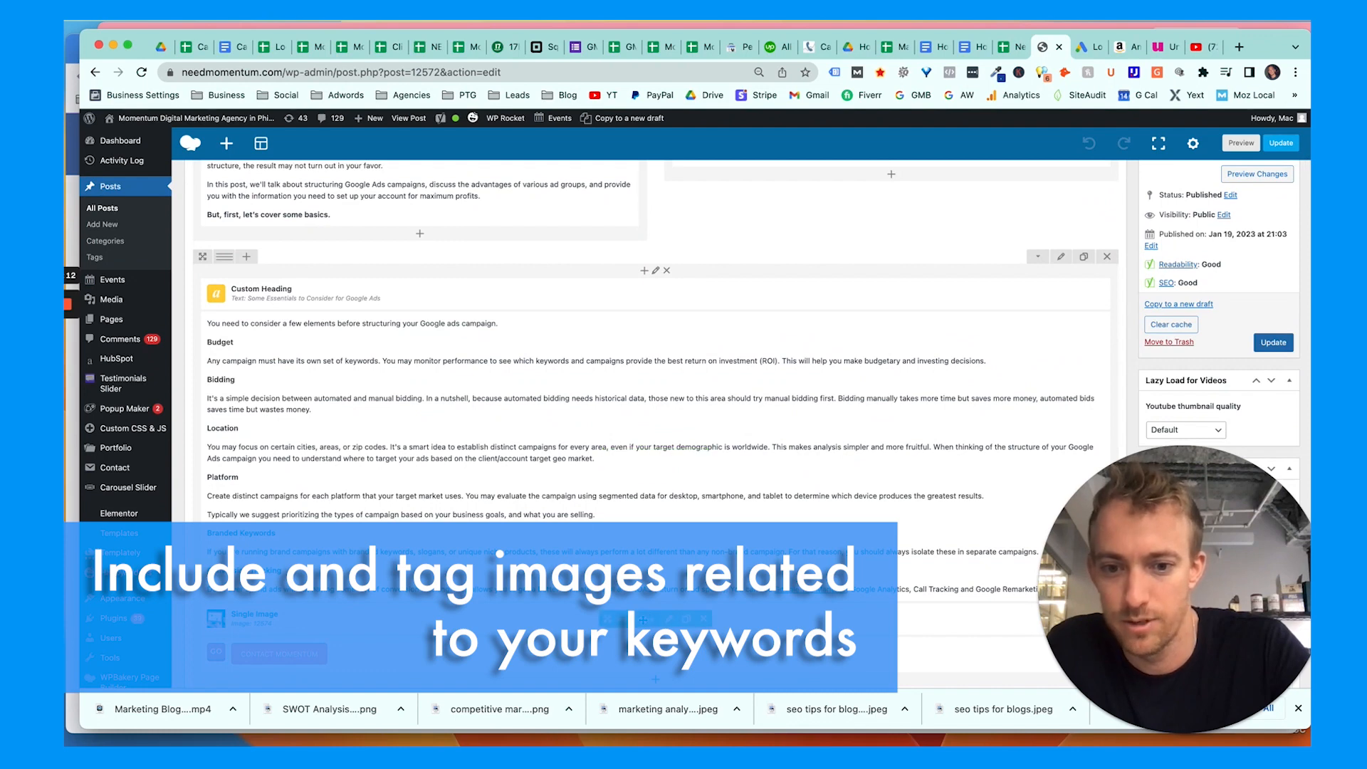
{"action": "left_click", "coordinate": [670, 620]}
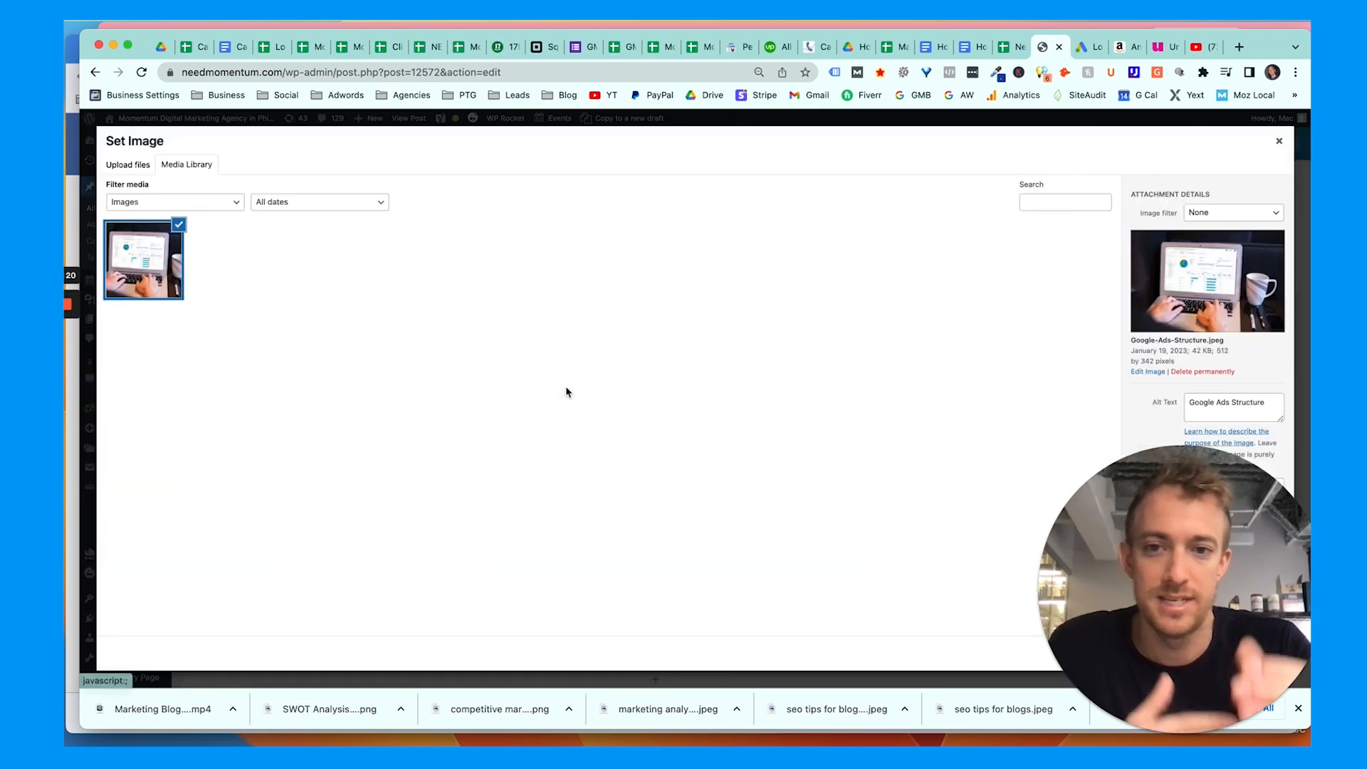
{"action": "left_click", "coordinate": [567, 391]}
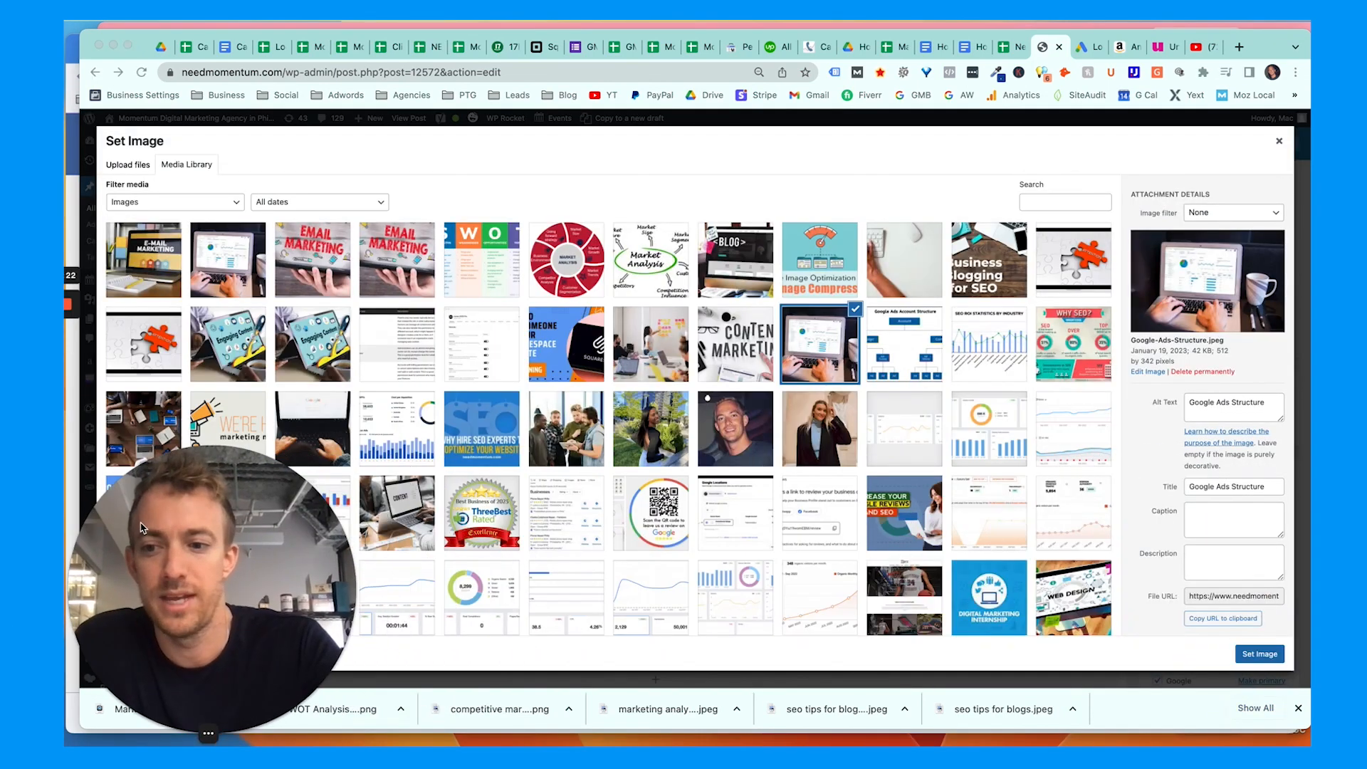
- Check the image's title, alt text and file name in its attachment details, and save the Single Image settings without choosing another image
{"action": "left_click", "coordinate": [1230, 491]}
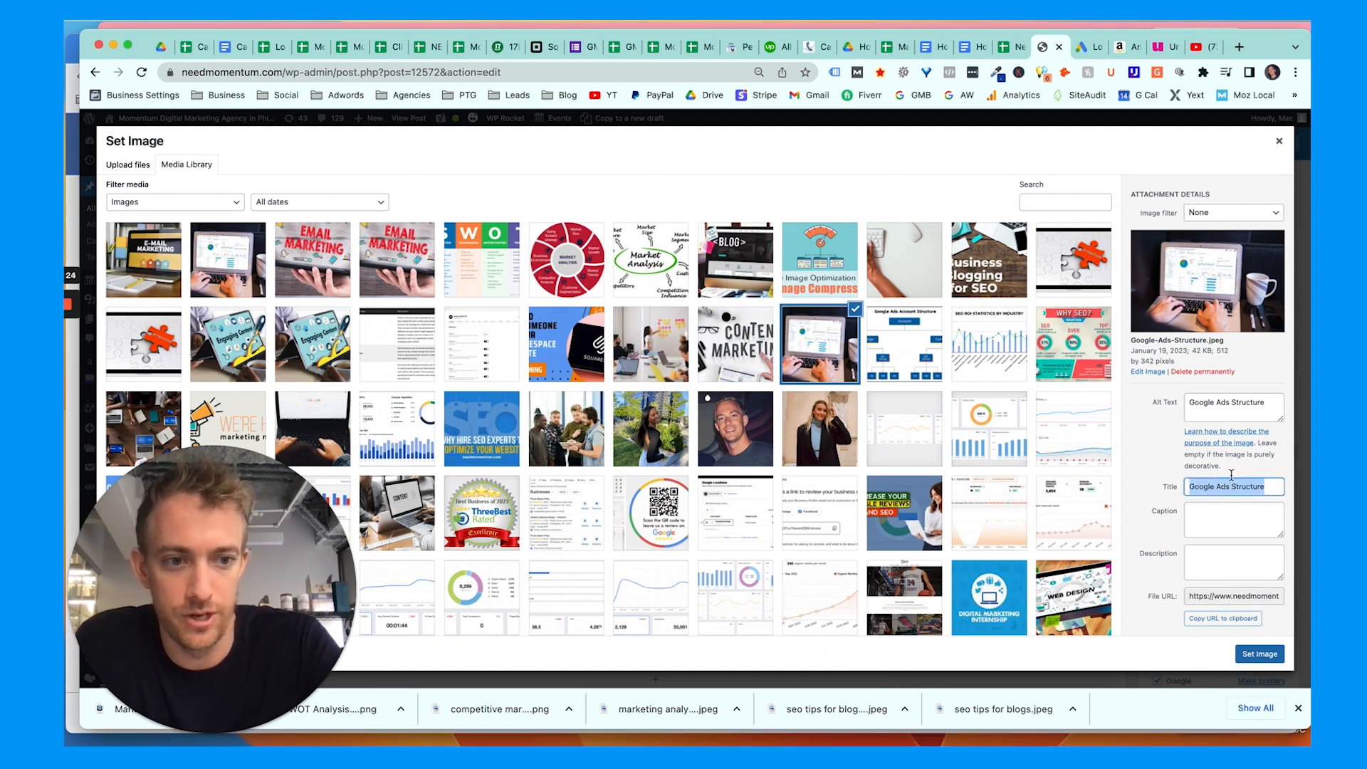
{"action": "left_click", "coordinate": [1226, 410]}
{"action": "left_click_drag", "start_coordinate": [1265, 403], "coordinate": [1187, 403]}
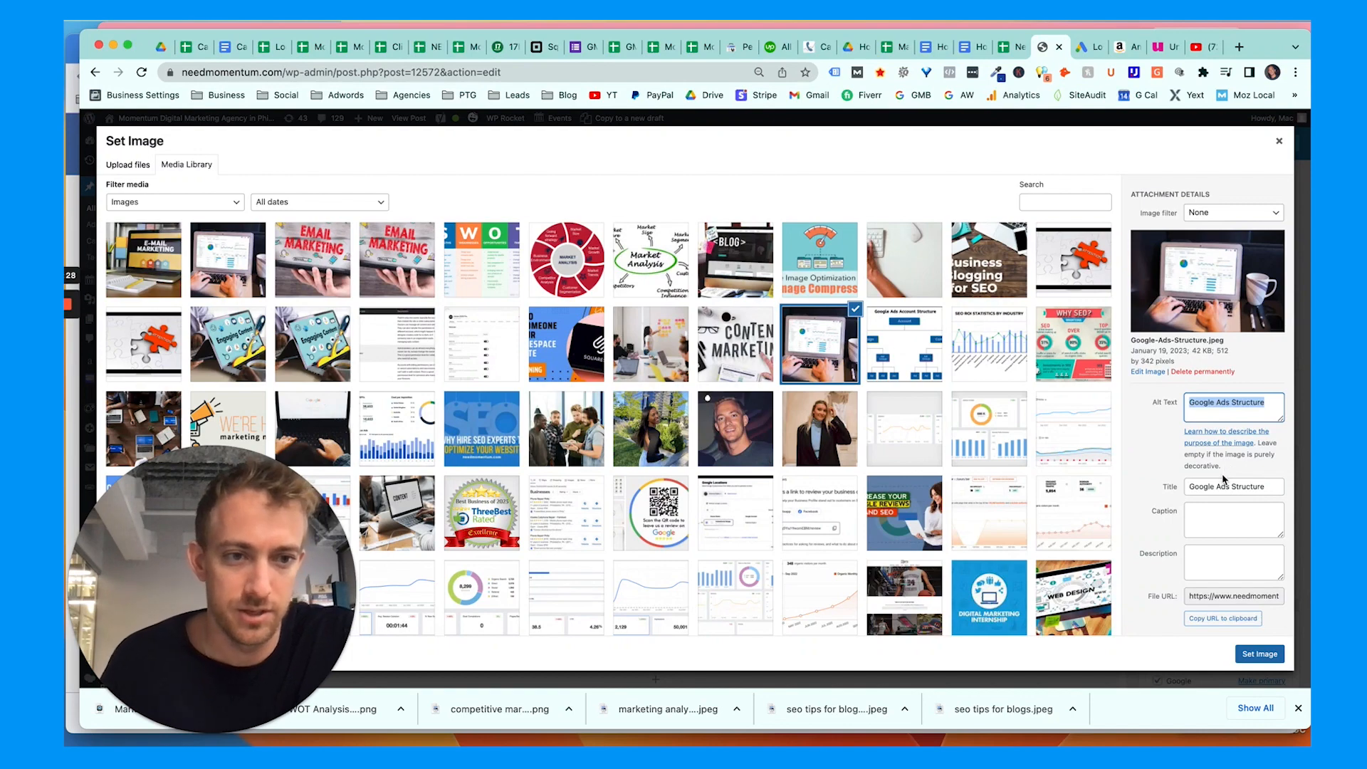
{"action": "left_click", "coordinate": [1222, 343]}
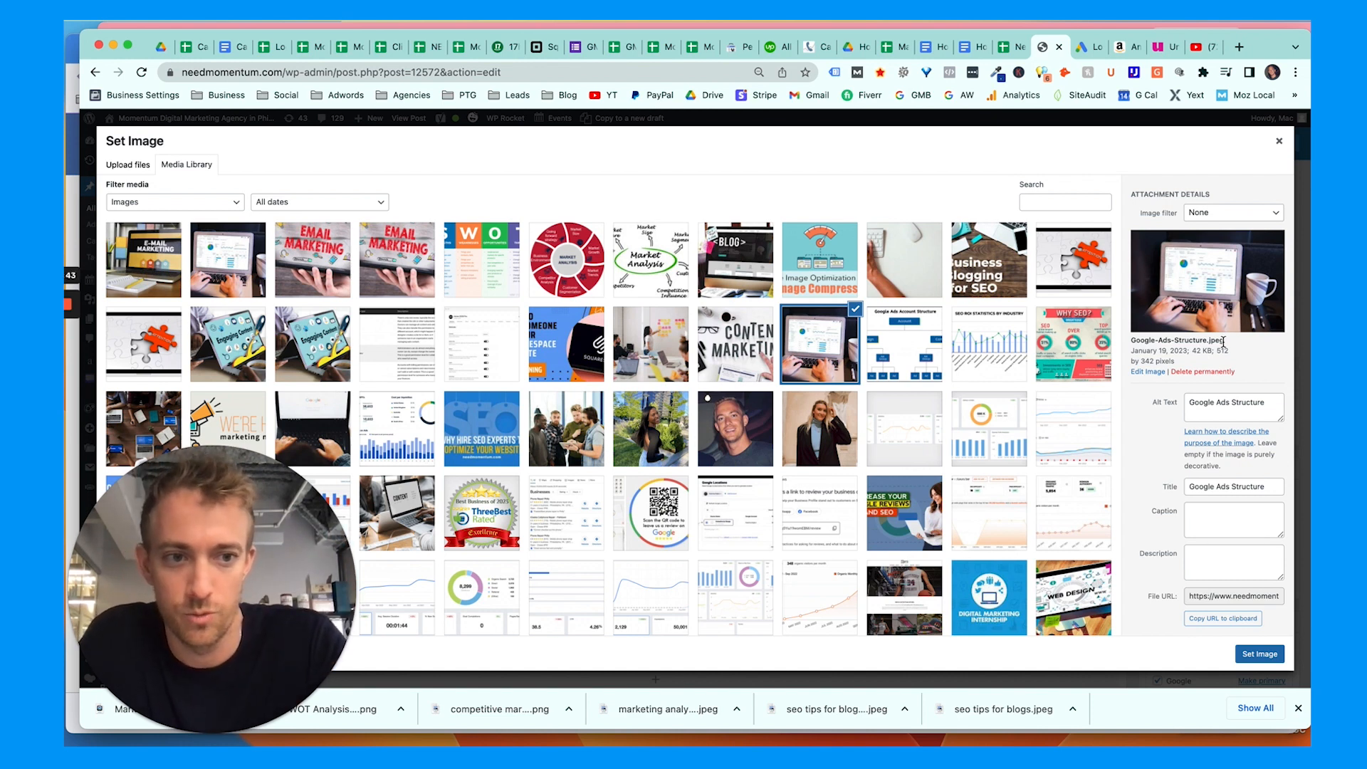
{"action": "triple_click", "coordinate": [1211, 340]}
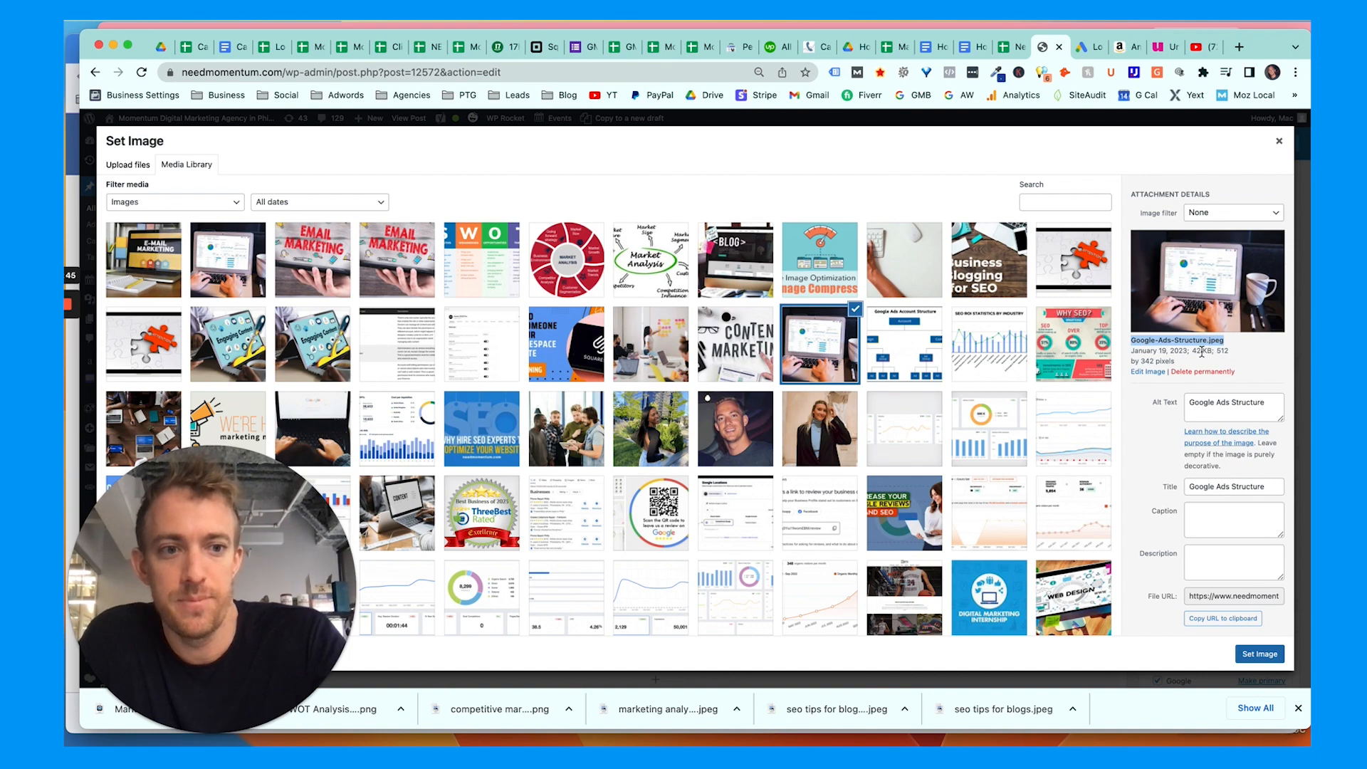
{"action": "left_click", "coordinate": [1217, 405]}
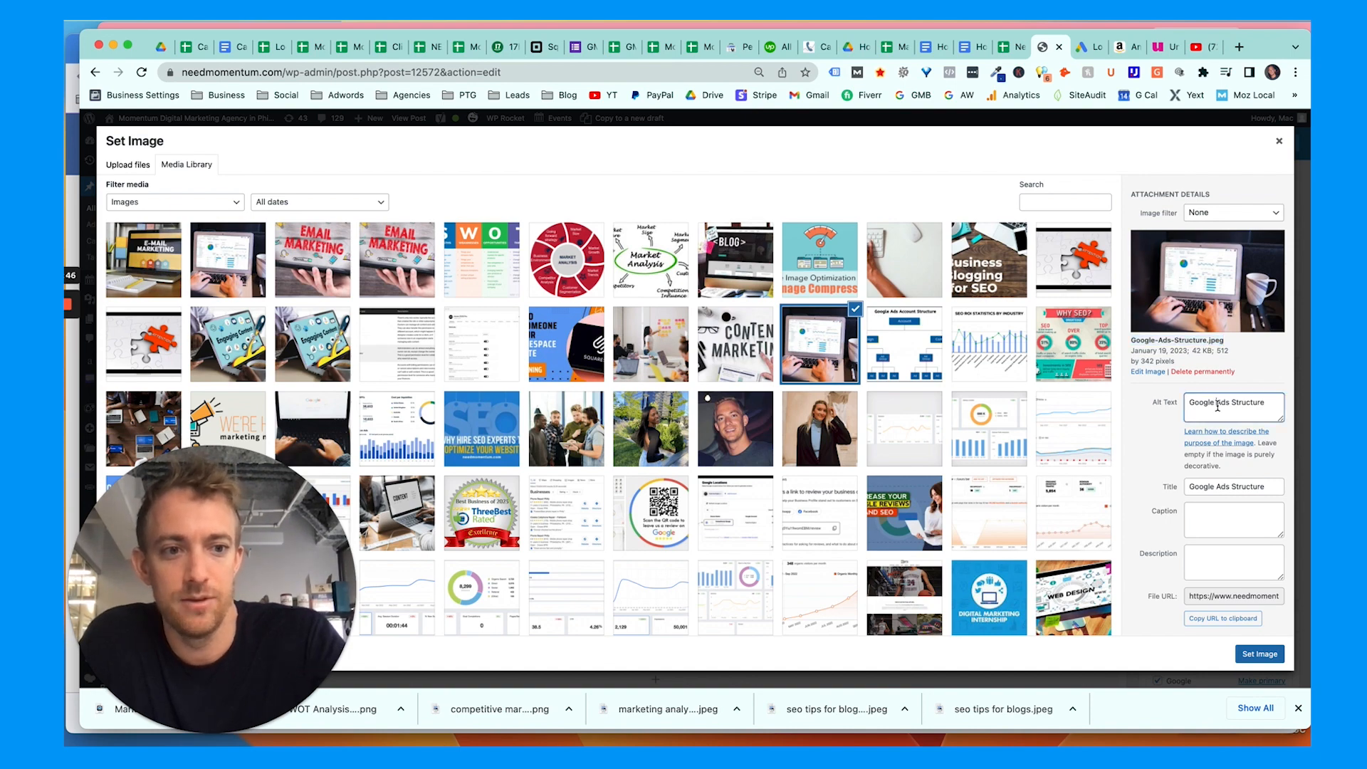
{"action": "left_click", "coordinate": [1281, 146]}
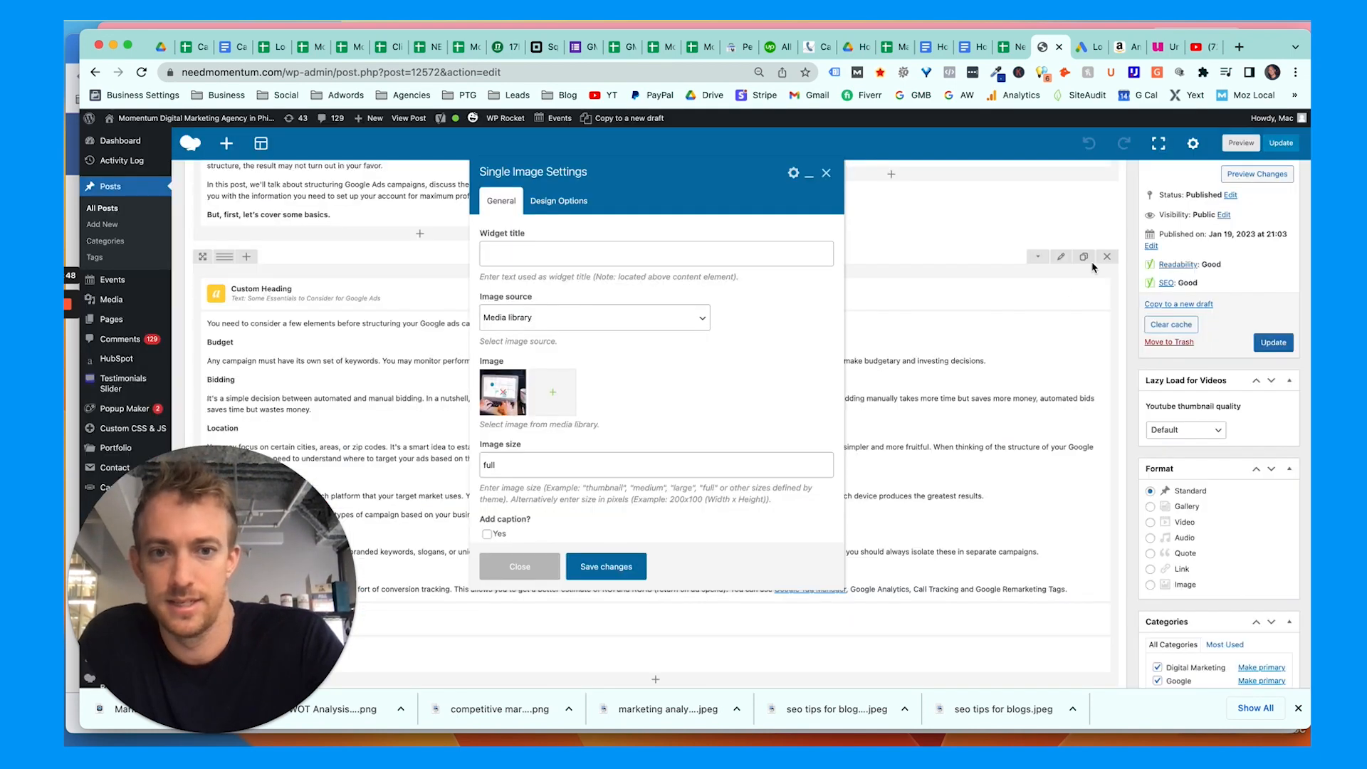
{"action": "left_click", "coordinate": [627, 566]}
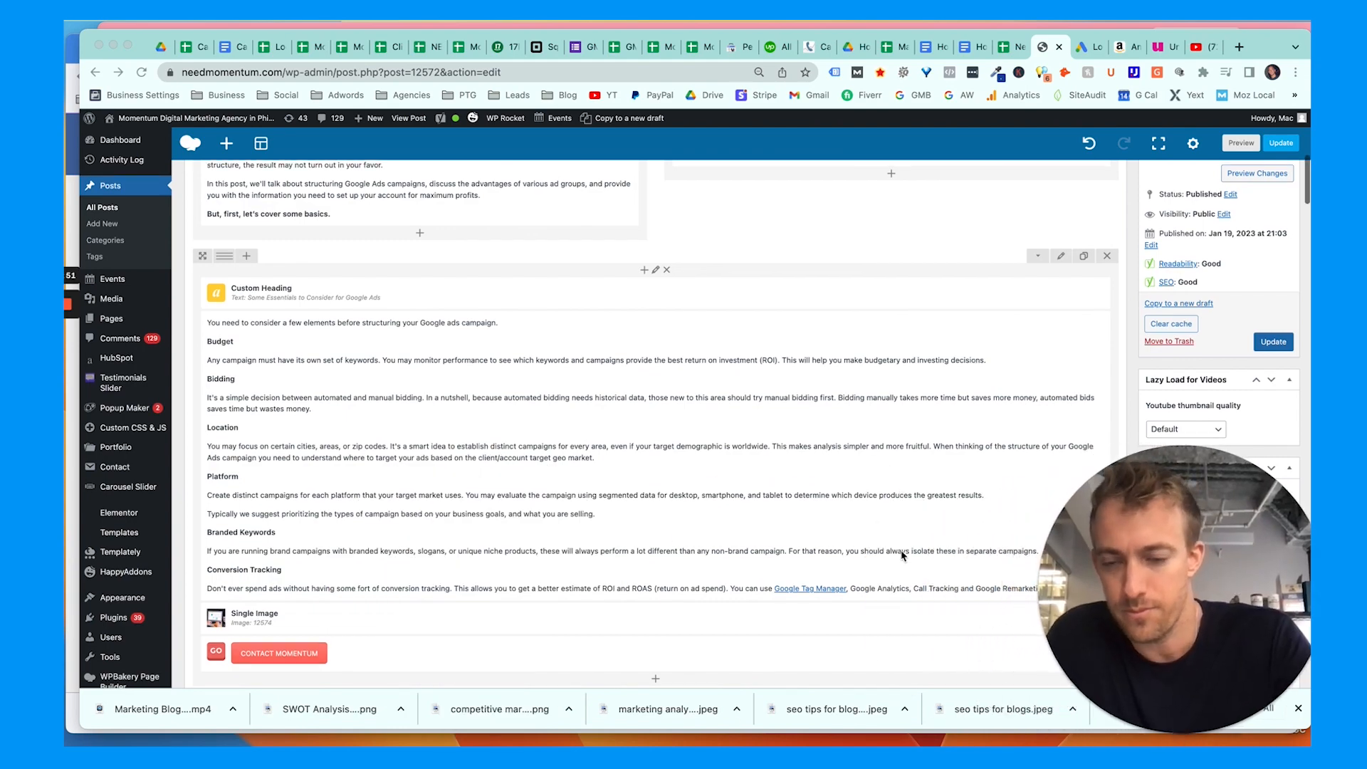
- Look through the post content, open the first custom heading's settings to check its element tag, and compare it with the post title
{"action": "scroll", "coordinate": [902, 555], "scroll_direction": "down", "scroll_amount": 15}
{"action": "scroll", "coordinate": [902, 555], "scroll_direction": "up", "scroll_amount": 4}
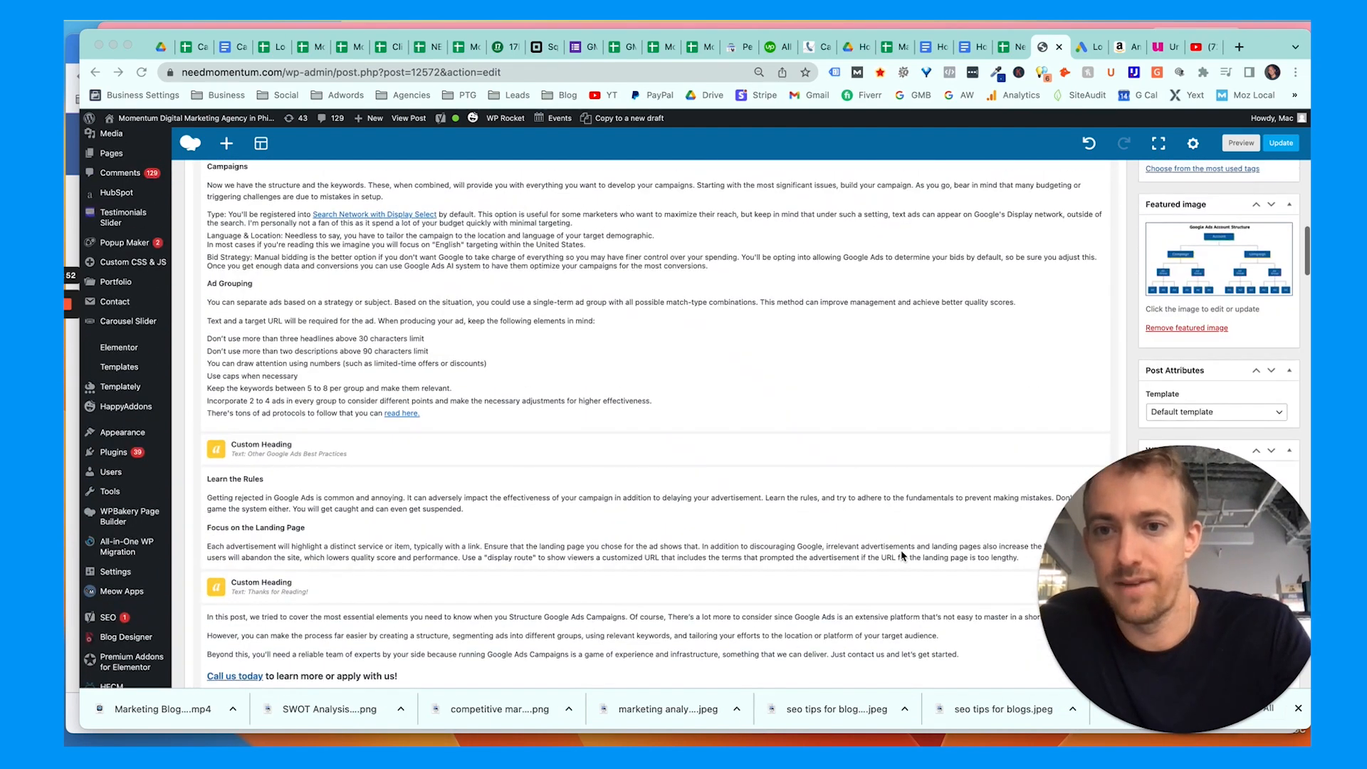
{"action": "scroll", "coordinate": [751, 449], "scroll_direction": "up", "scroll_amount": 20}
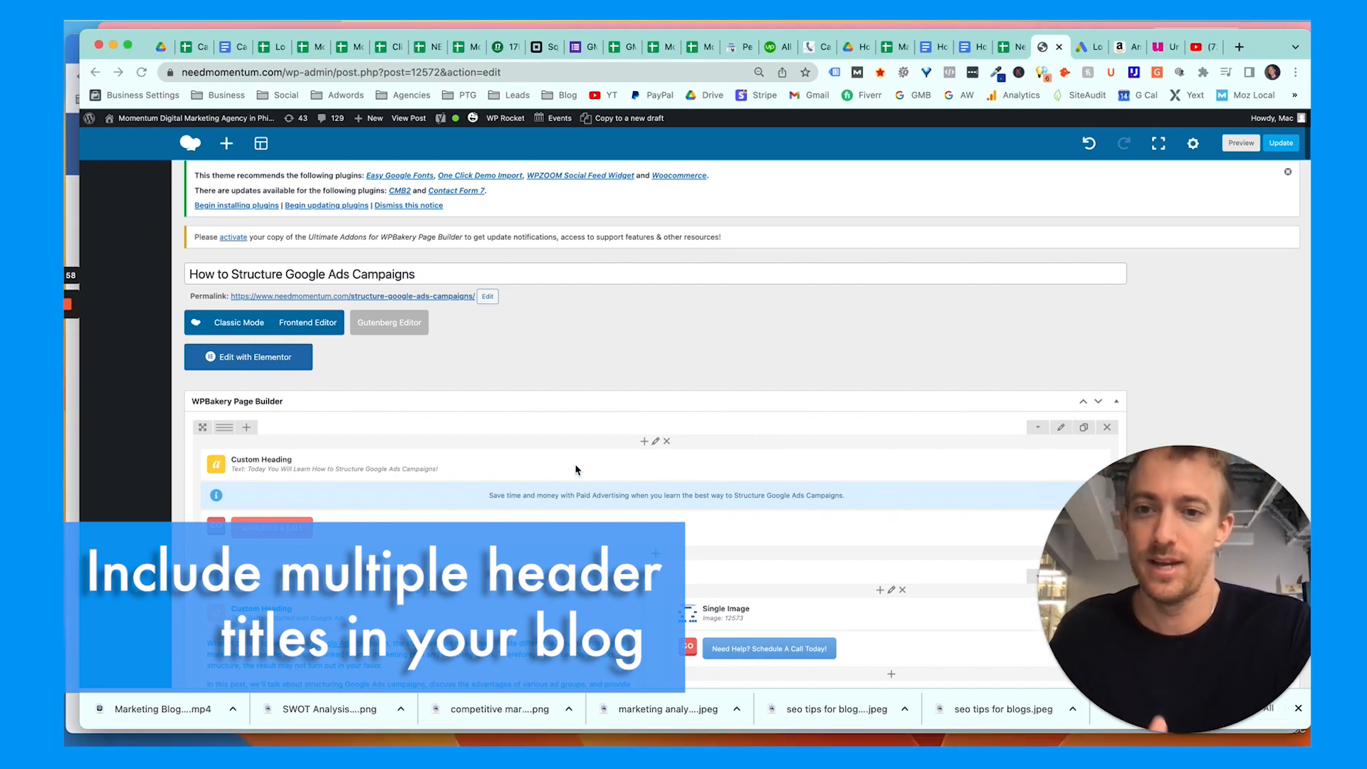
{"action": "scroll", "coordinate": [577, 470], "scroll_direction": "down", "scroll_amount": 3}
{"action": "scroll", "coordinate": [576, 469], "scroll_direction": "down", "scroll_amount": 1}
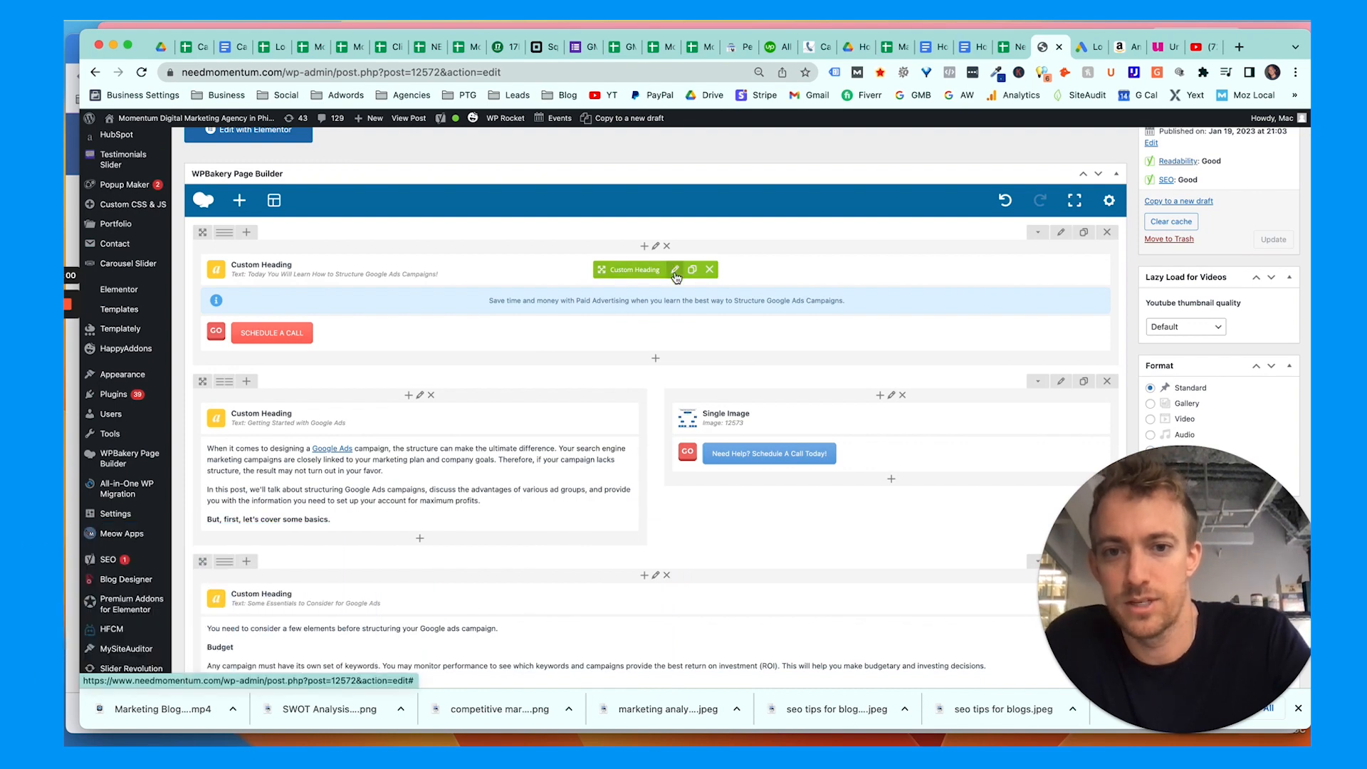
{"action": "left_click", "coordinate": [675, 269]}
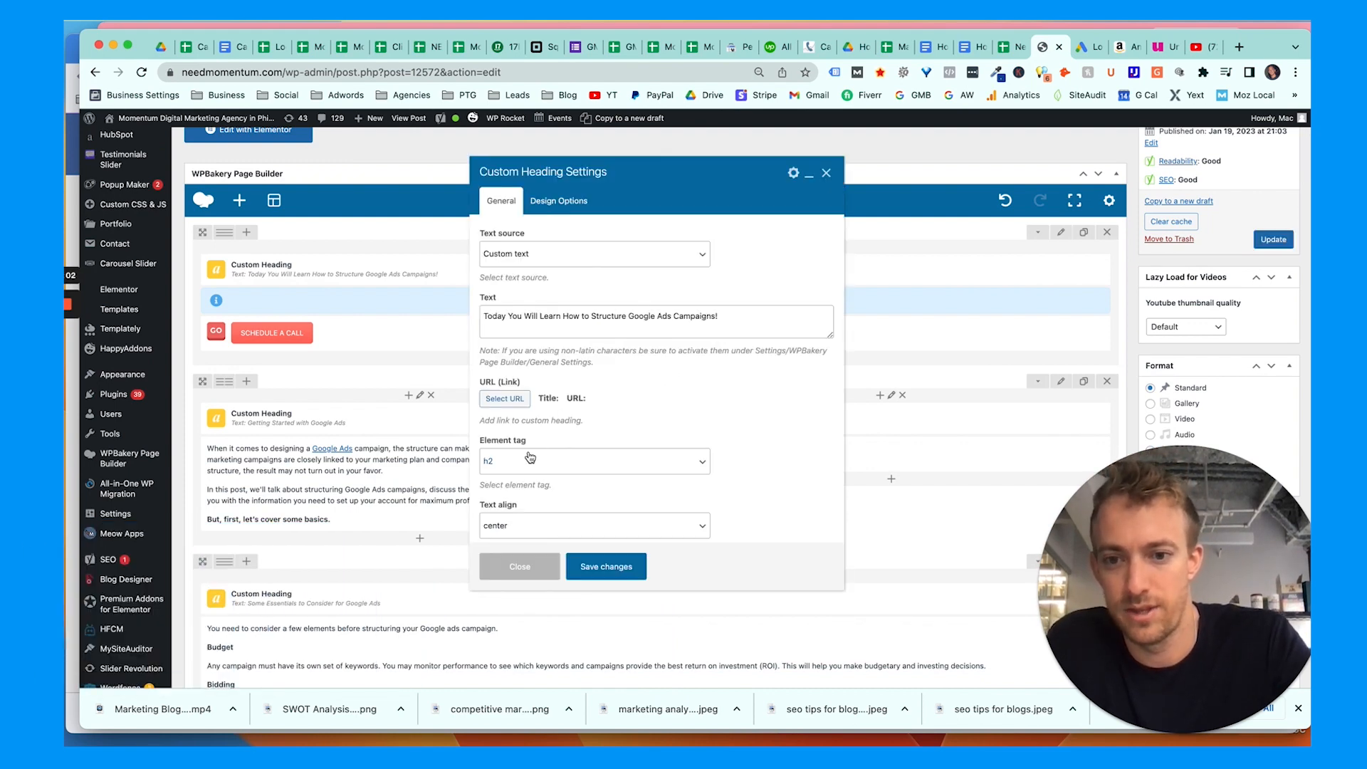
{"action": "scroll", "coordinate": [445, 354], "scroll_direction": "up", "scroll_amount": 3}
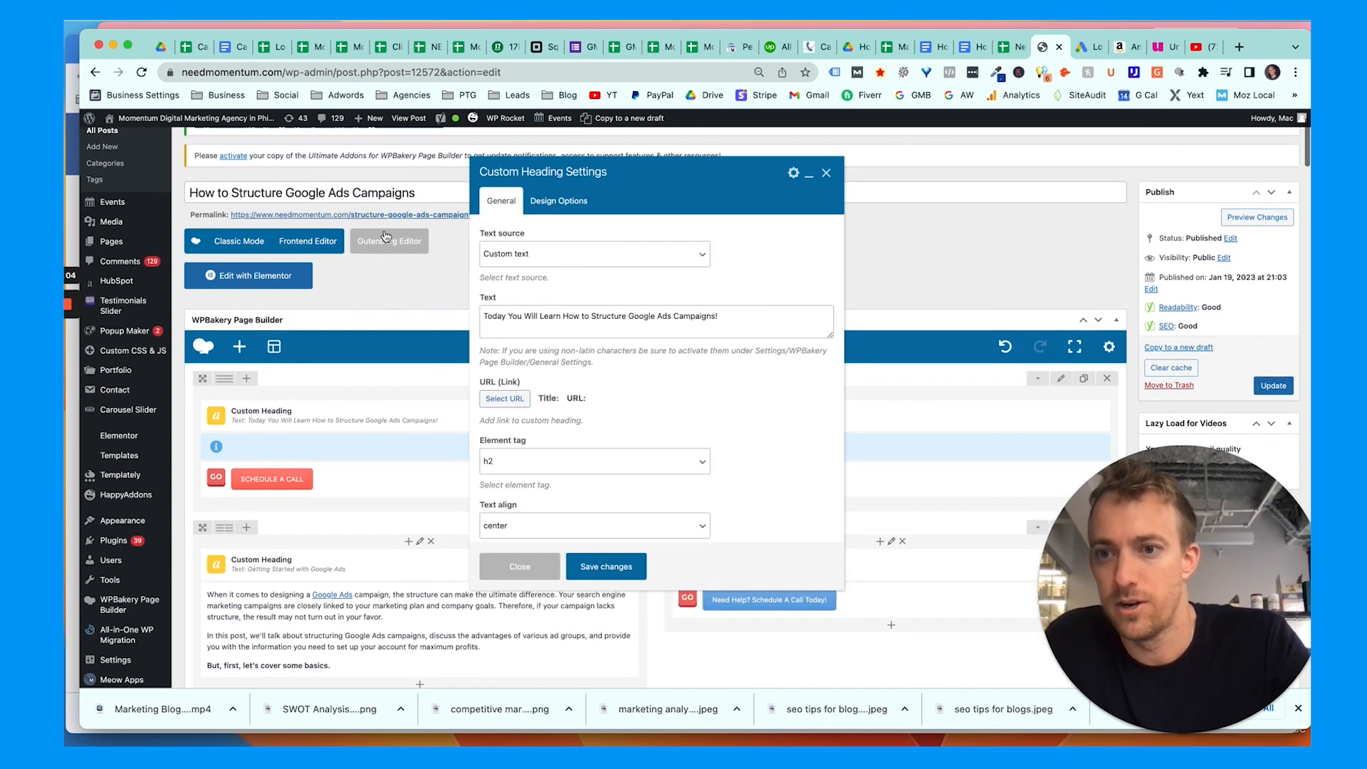
{"action": "double_click", "coordinate": [365, 189]}
{"action": "triple_click", "coordinate": [365, 189]}
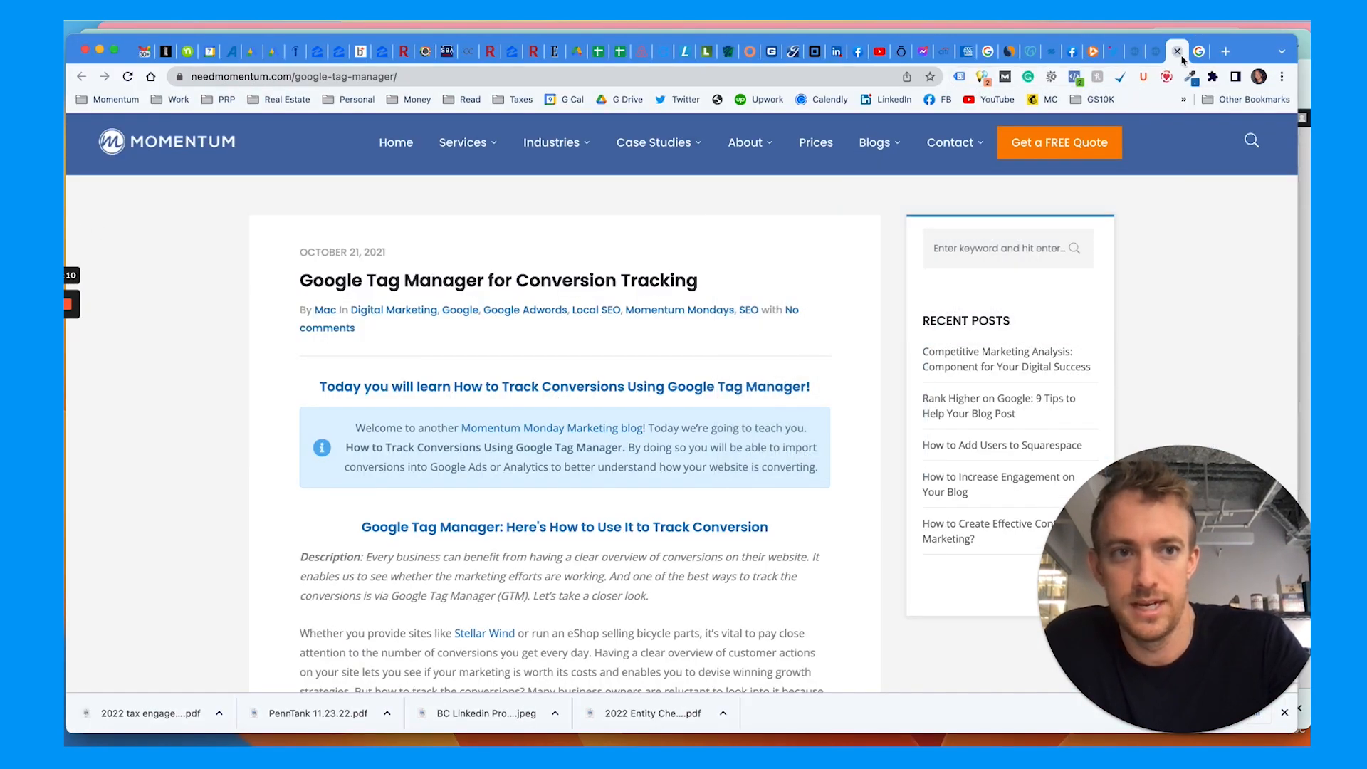
- Close the Google Tag Manager article and review the published Google Ads article's title and headings through "Setting Up Your Google Ads Campaign Structure"
{"action": "left_click", "coordinate": [1178, 55]}
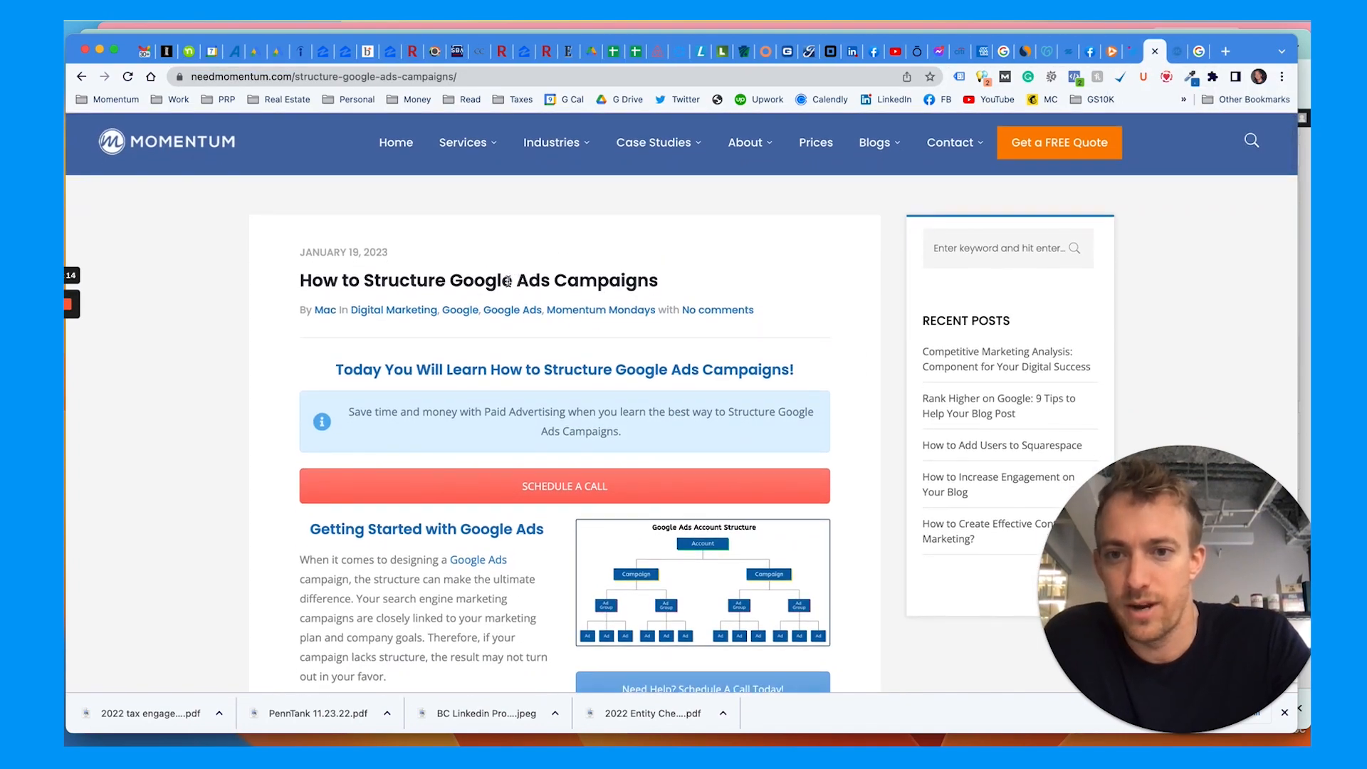
{"action": "triple_click", "coordinate": [508, 281]}
{"action": "triple_click", "coordinate": [479, 366]}
{"action": "scroll", "coordinate": [451, 379], "scroll_direction": "down", "scroll_amount": 2}
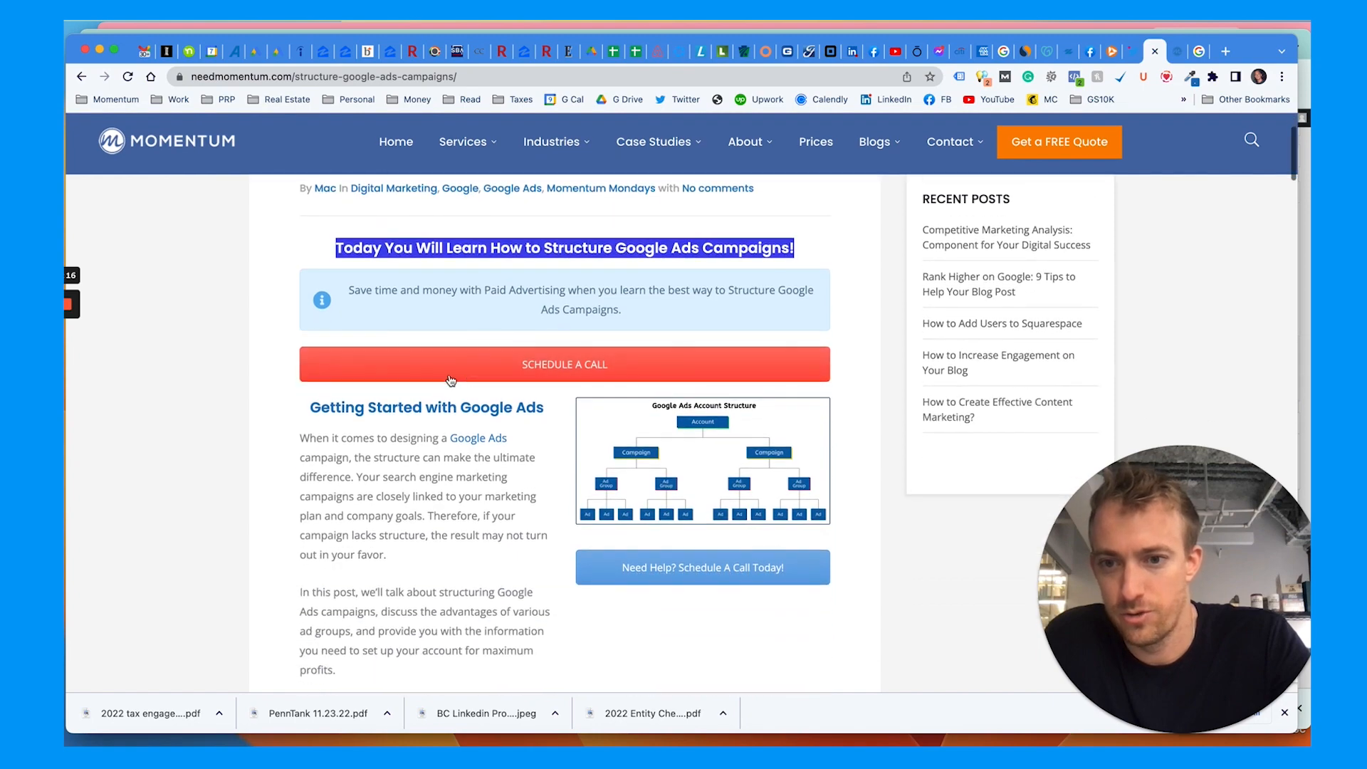
{"action": "triple_click", "coordinate": [441, 407]}
{"action": "scroll", "coordinate": [509, 303], "scroll_direction": "down", "scroll_amount": 6}
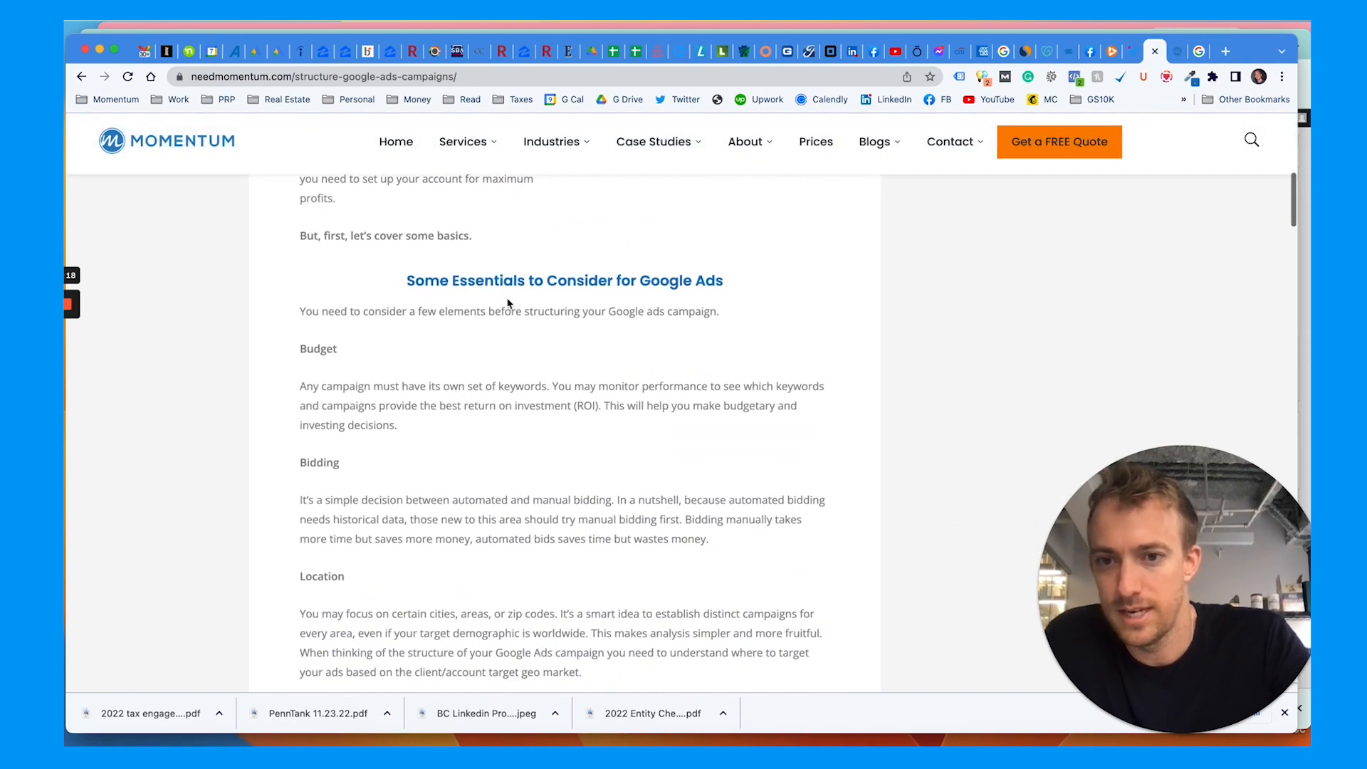
{"action": "triple_click", "coordinate": [512, 281]}
{"action": "scroll", "coordinate": [514, 285], "scroll_direction": "down", "scroll_amount": 10}
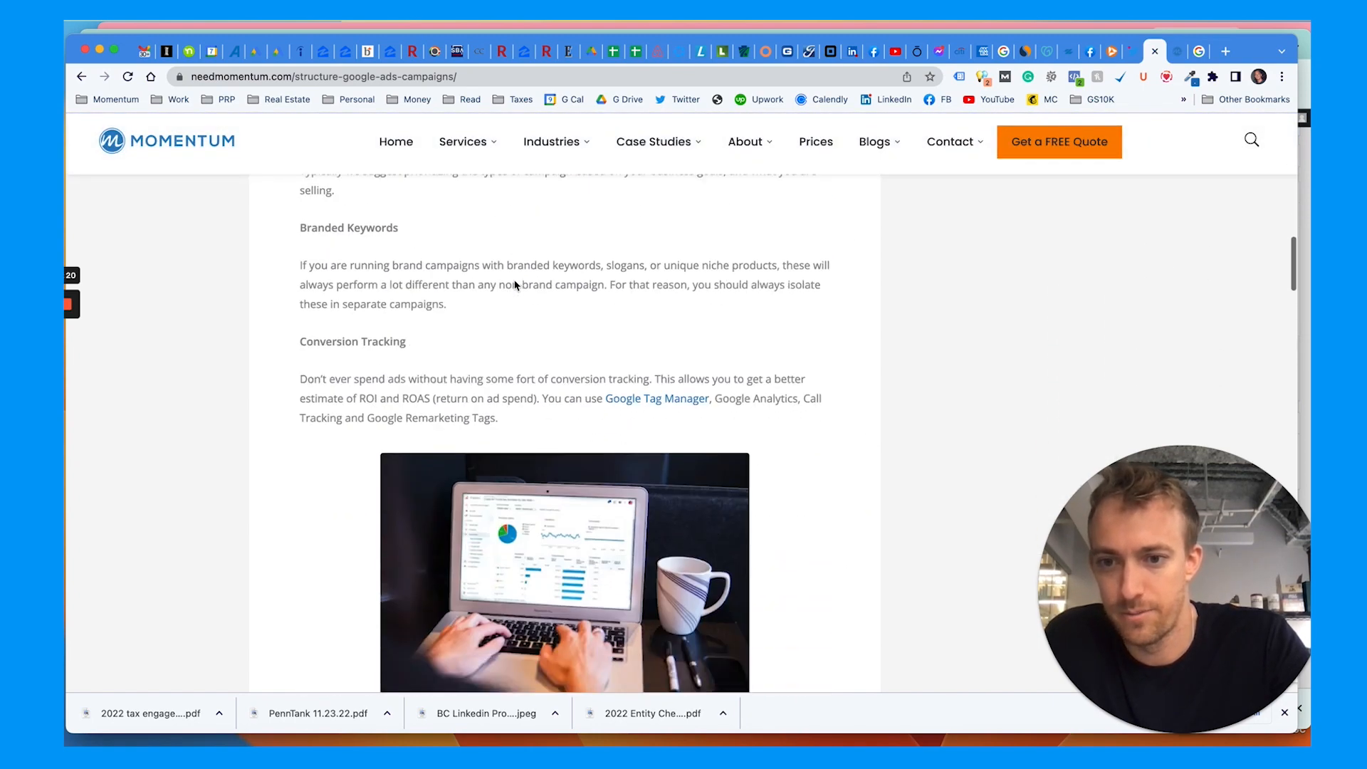
{"action": "scroll", "coordinate": [516, 285], "scroll_direction": "down", "scroll_amount": 8}
{"action": "triple_click", "coordinate": [530, 292]}
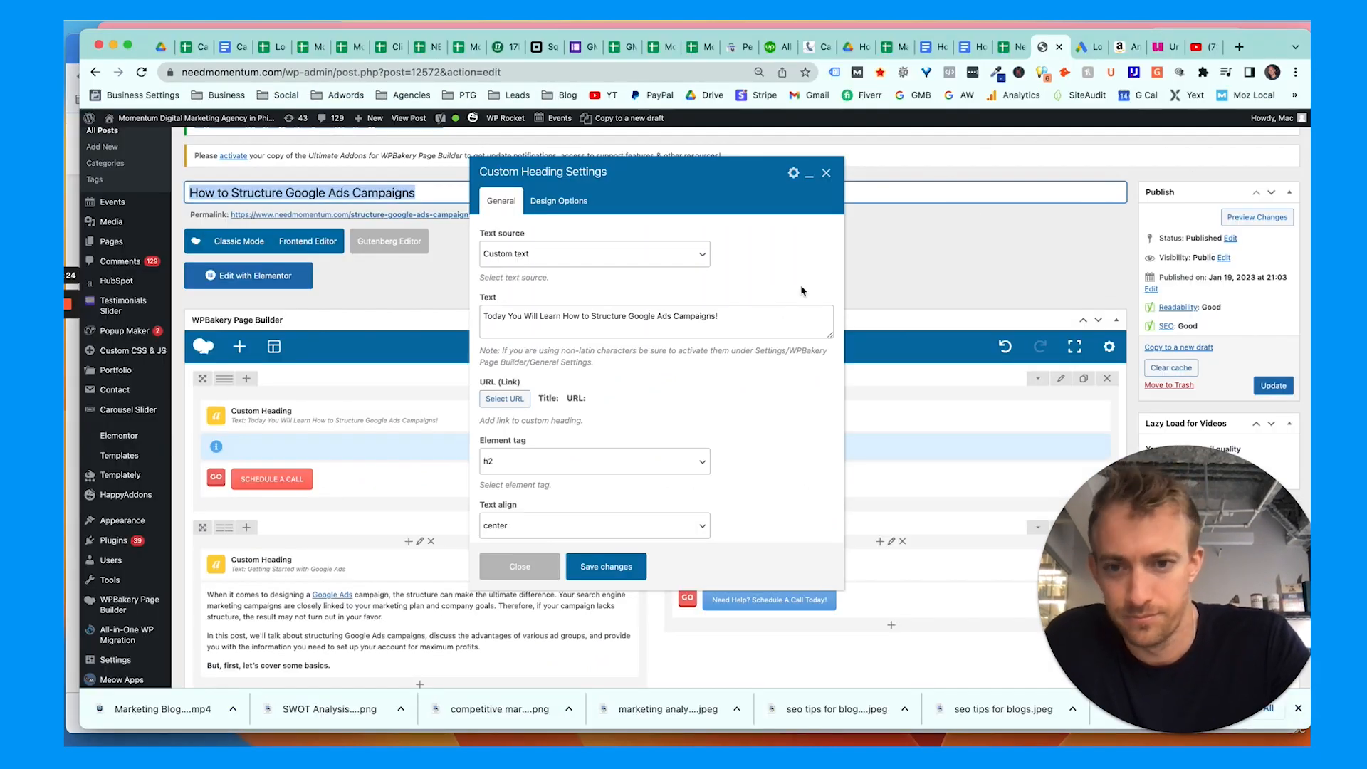
- Return to the post's edit page, close the Custom Heading settings, and look over the remaining headings, body text and post title
{"action": "left_click", "coordinate": [826, 174]}
{"action": "scroll", "coordinate": [652, 390], "scroll_direction": "down", "scroll_amount": 15}
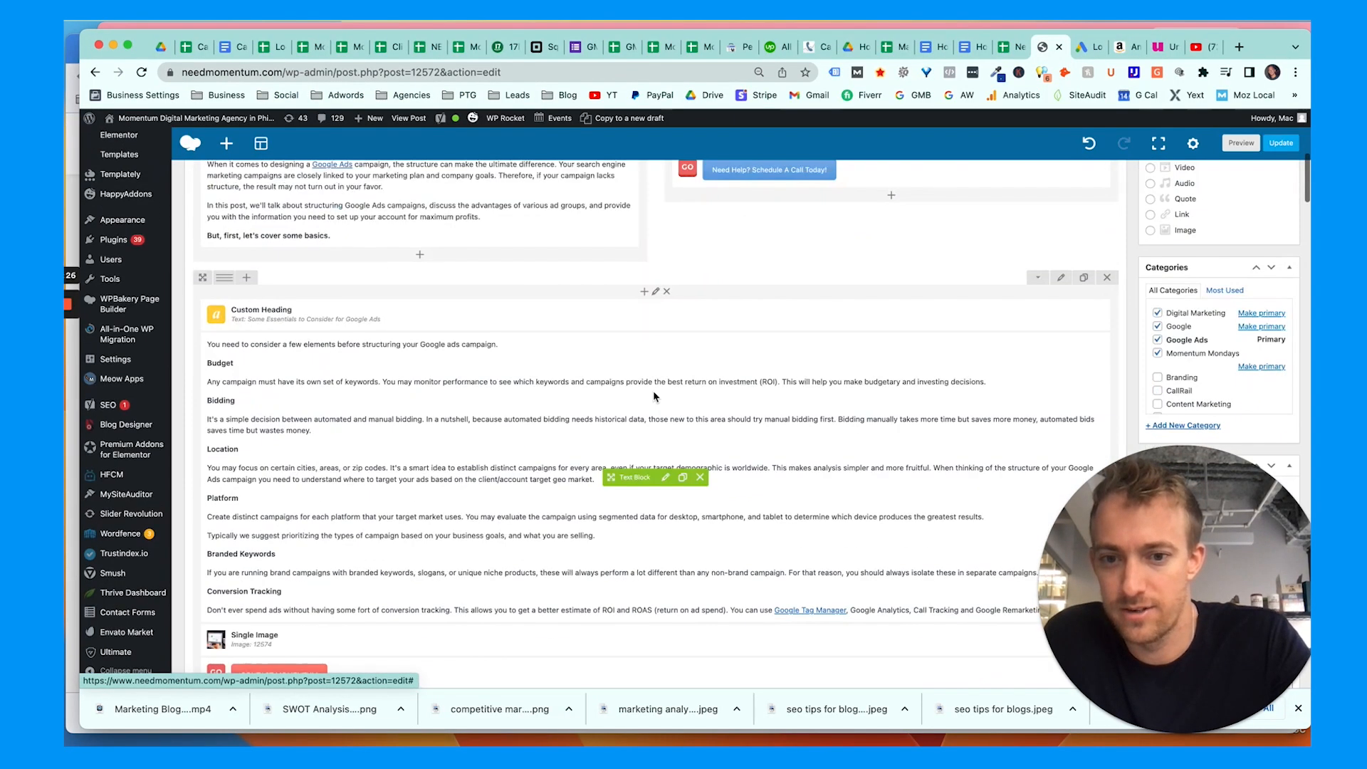
{"action": "scroll", "coordinate": [655, 396], "scroll_direction": "down", "scroll_amount": 15}
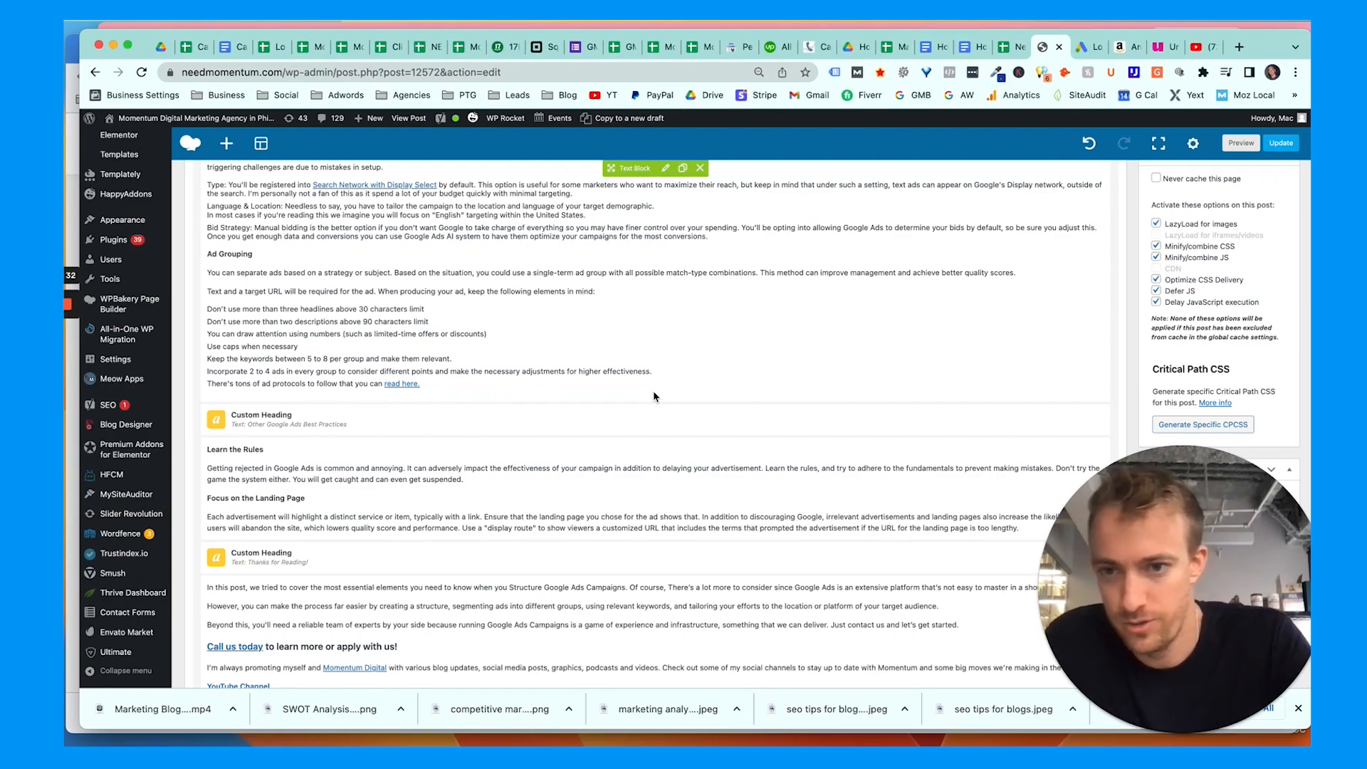
{"action": "scroll", "coordinate": [592, 343], "scroll_direction": "down", "scroll_amount": 4}
{"action": "scroll", "coordinate": [592, 342], "scroll_direction": "up", "scroll_amount": 20}
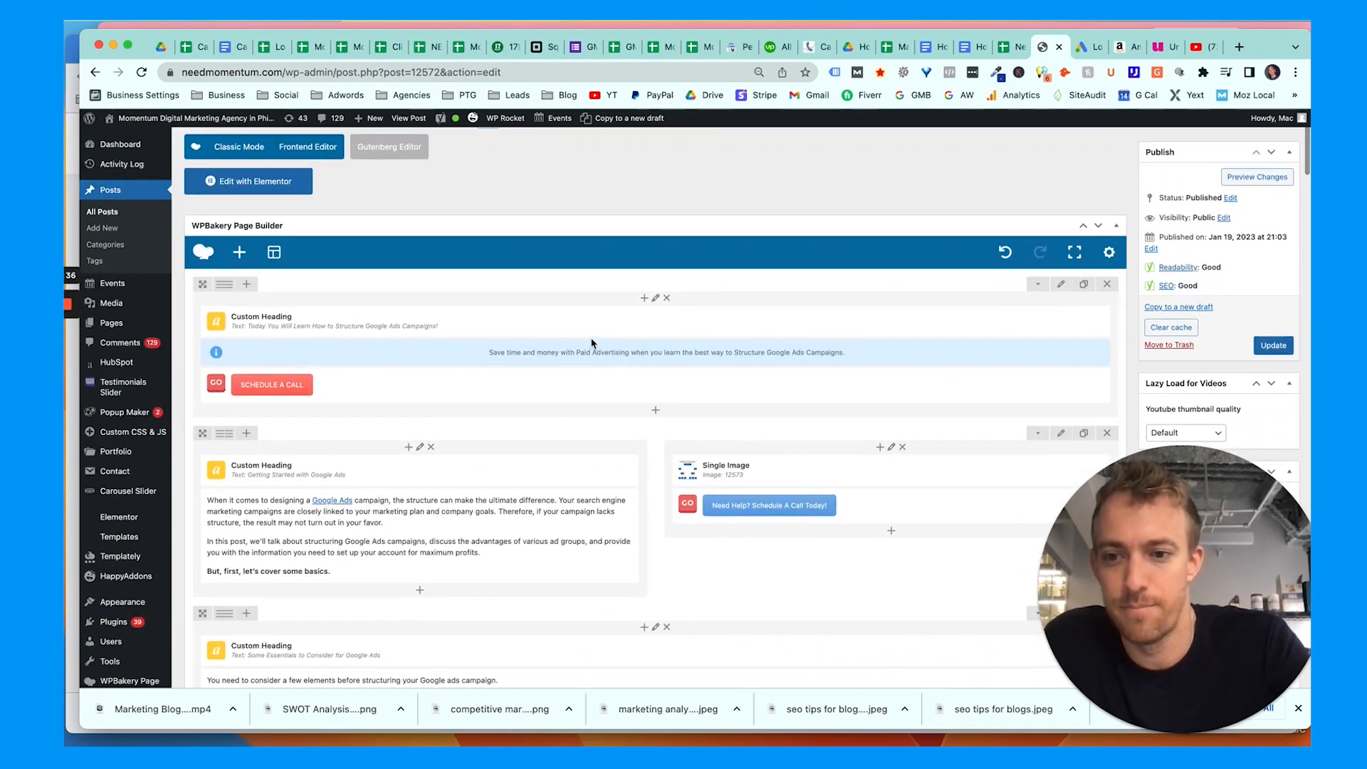
{"action": "scroll", "coordinate": [591, 342], "scroll_direction": "up", "scroll_amount": 3}
{"action": "triple_click", "coordinate": [515, 273]}
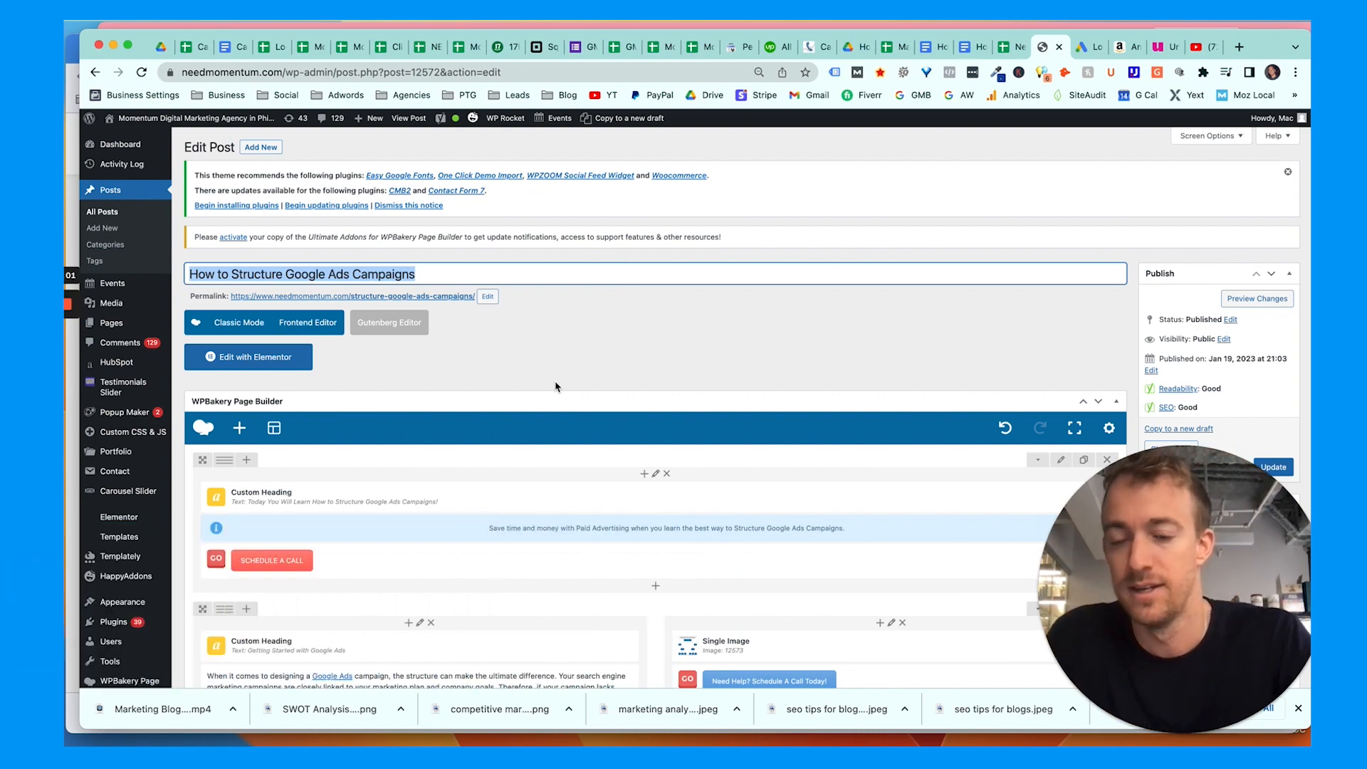
{"action": "scroll", "coordinate": [556, 386], "scroll_direction": "down", "scroll_amount": 10}
{"action": "scroll", "coordinate": [556, 387], "scroll_direction": "down", "scroll_amount": 1}
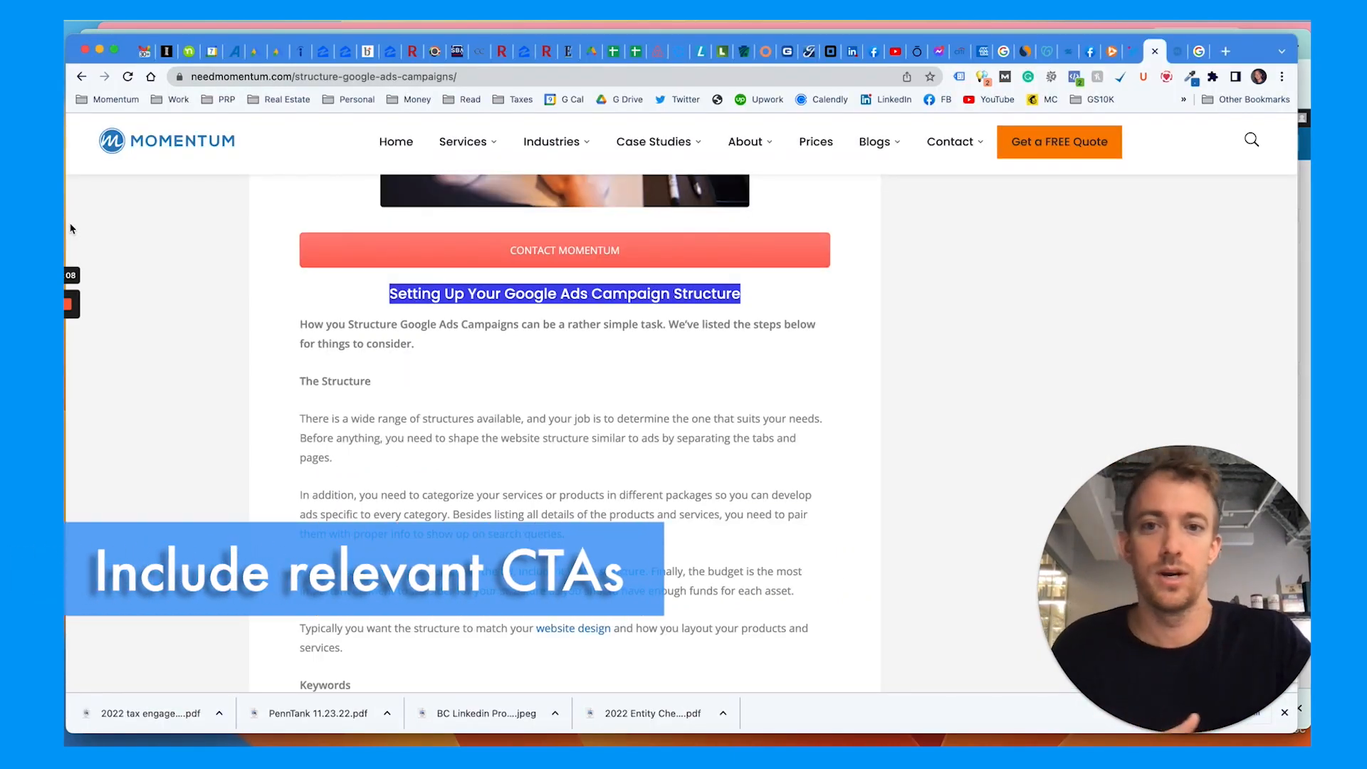
- Review the published article from its title to the "Contact Momentum" button, checking the call-to-action buttons, introduction and section spacing
{"action": "scroll", "coordinate": [264, 280], "scroll_direction": "up", "scroll_amount": 20}
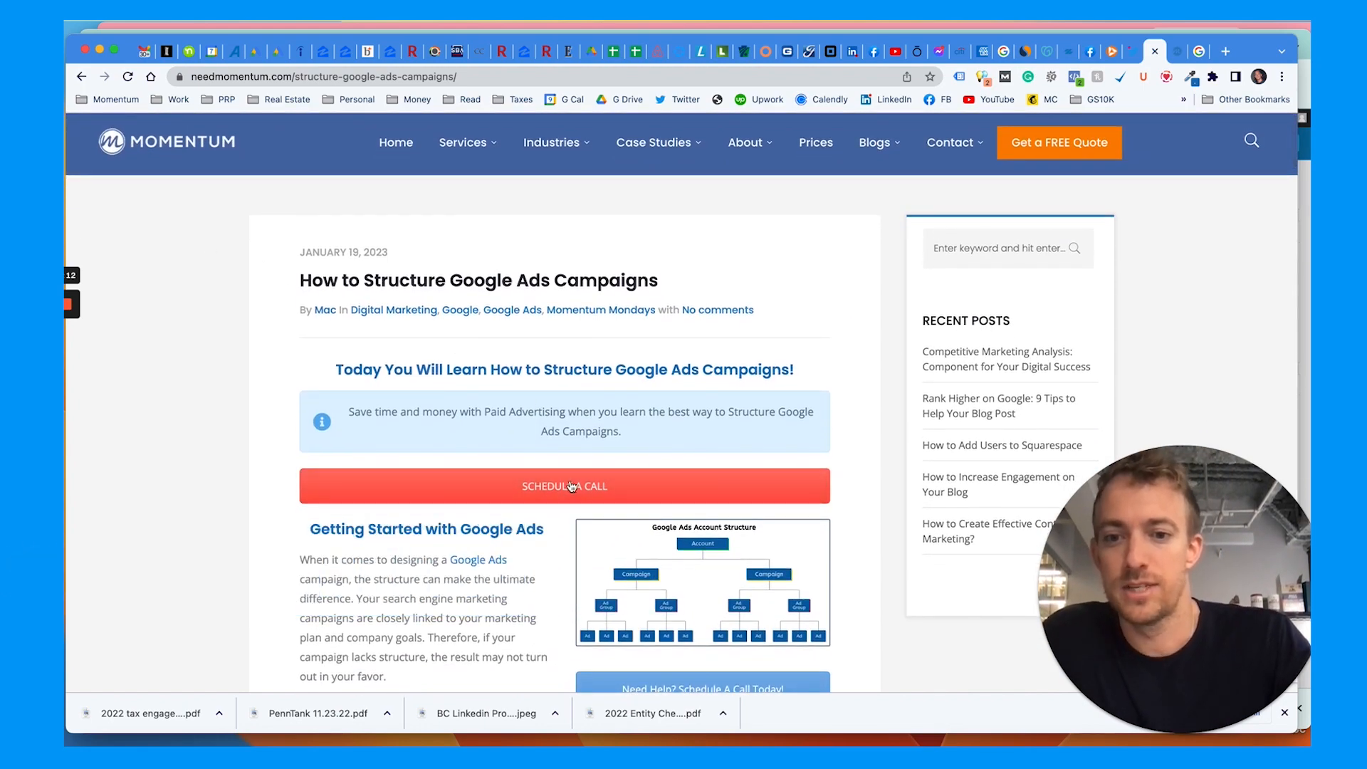
{"action": "scroll", "coordinate": [535, 477], "scroll_direction": "down", "scroll_amount": 3}
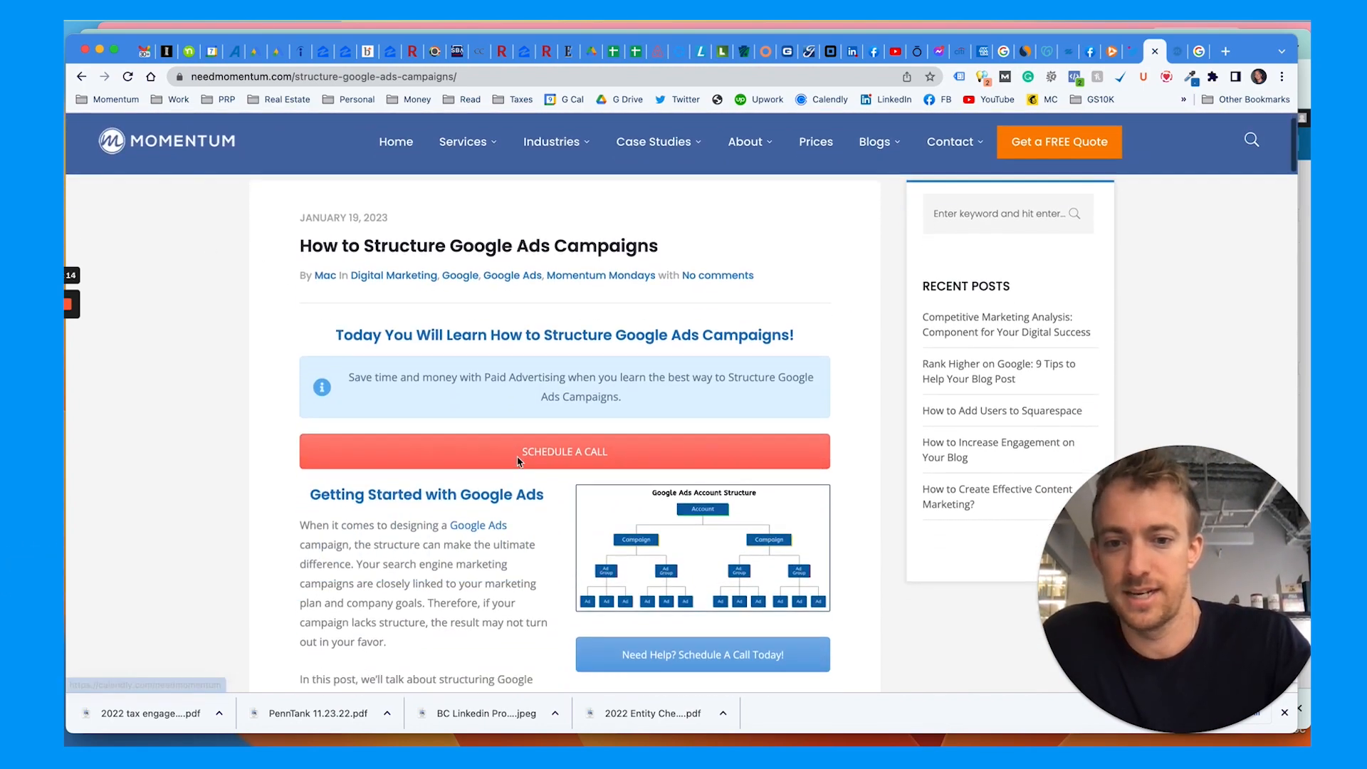
{"action": "scroll", "coordinate": [427, 484], "scroll_direction": "down", "scroll_amount": 2}
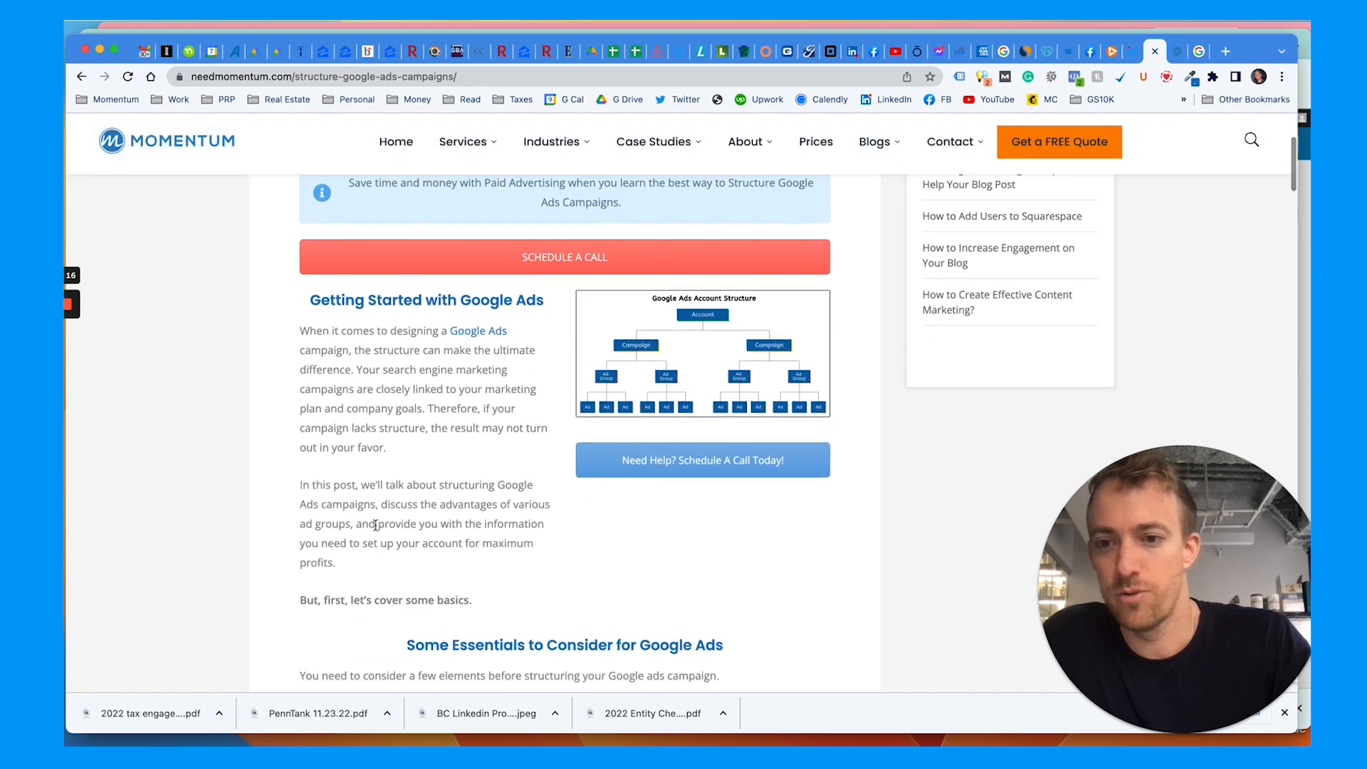
{"action": "left_click_drag", "start_coordinate": [335, 564], "coordinate": [306, 329]}
{"action": "scroll", "coordinate": [318, 335], "scroll_direction": "down", "scroll_amount": 3}
{"action": "scroll", "coordinate": [476, 480], "scroll_direction": "down", "scroll_amount": 2}
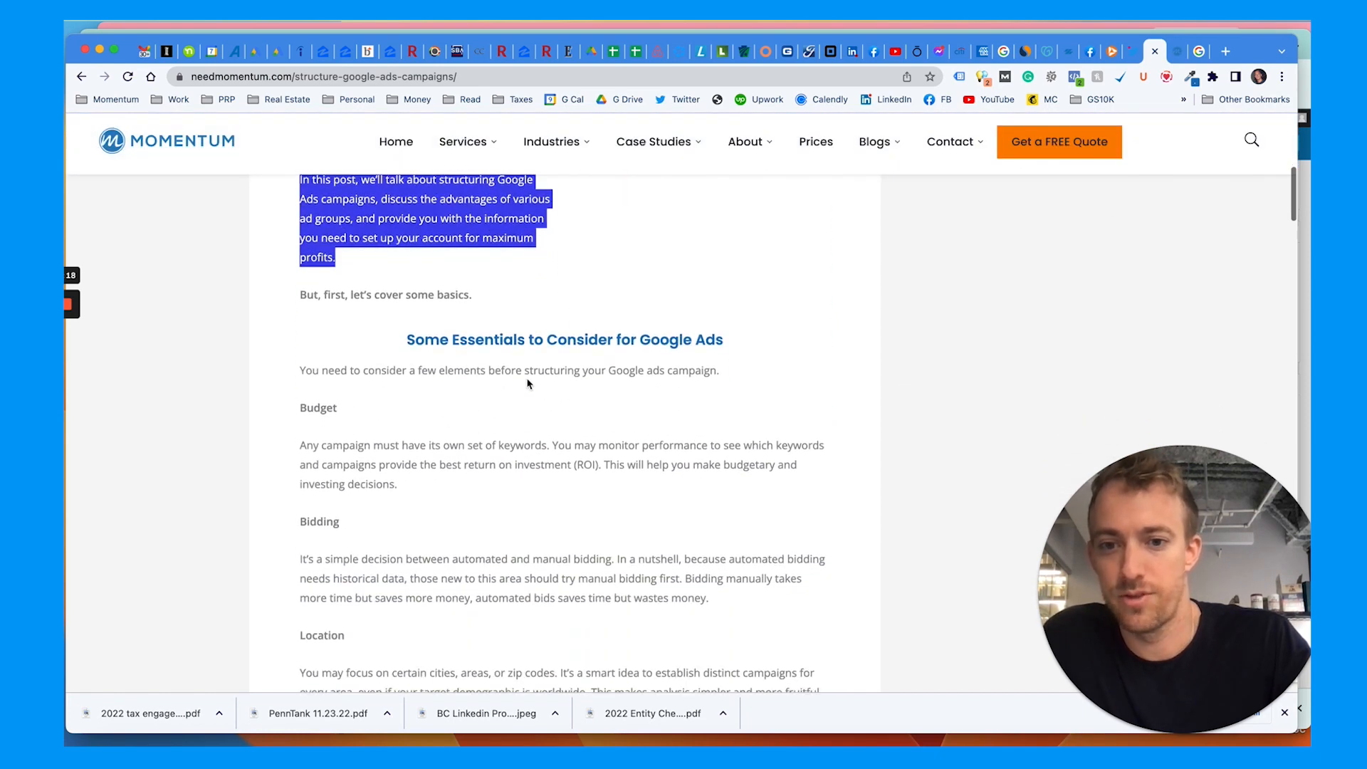
{"action": "scroll", "coordinate": [403, 416], "scroll_direction": "down", "scroll_amount": 6}
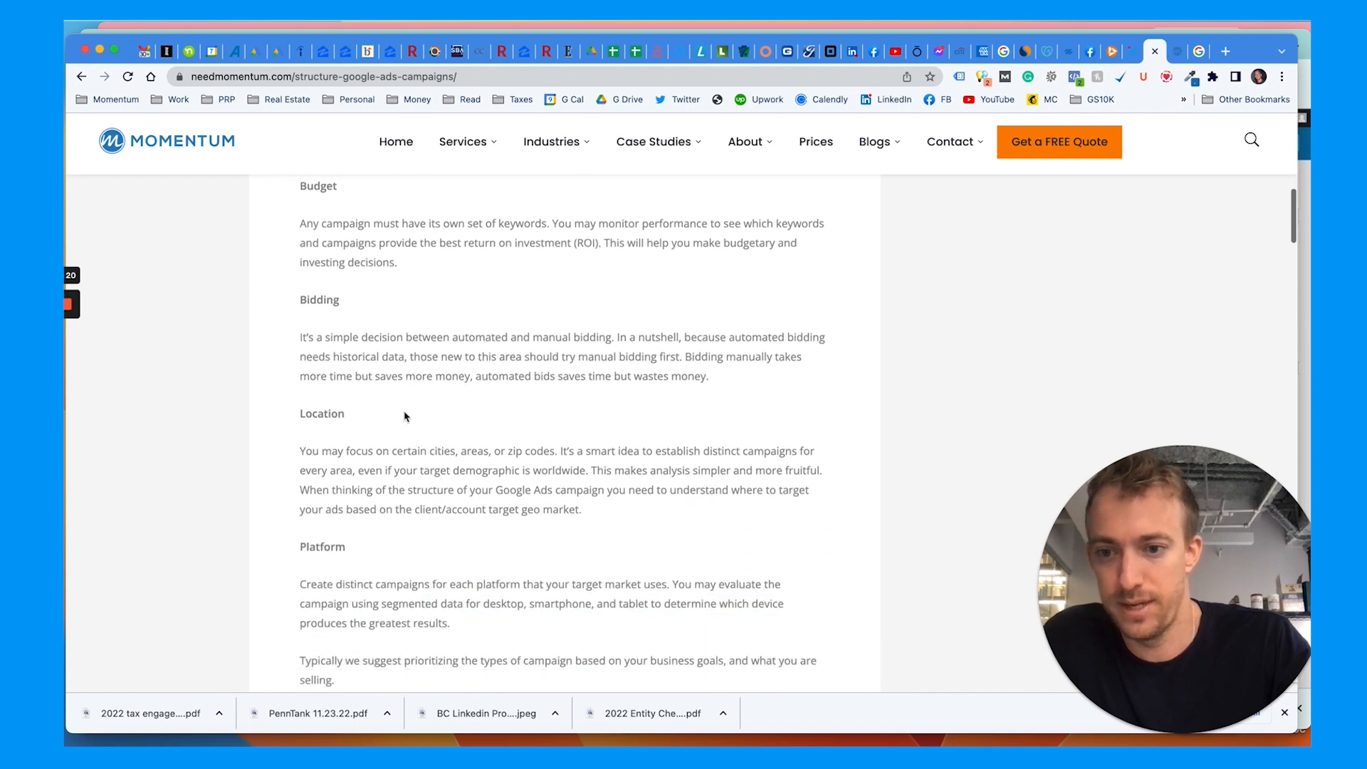
{"action": "scroll", "coordinate": [403, 416], "scroll_direction": "down", "scroll_amount": 6}
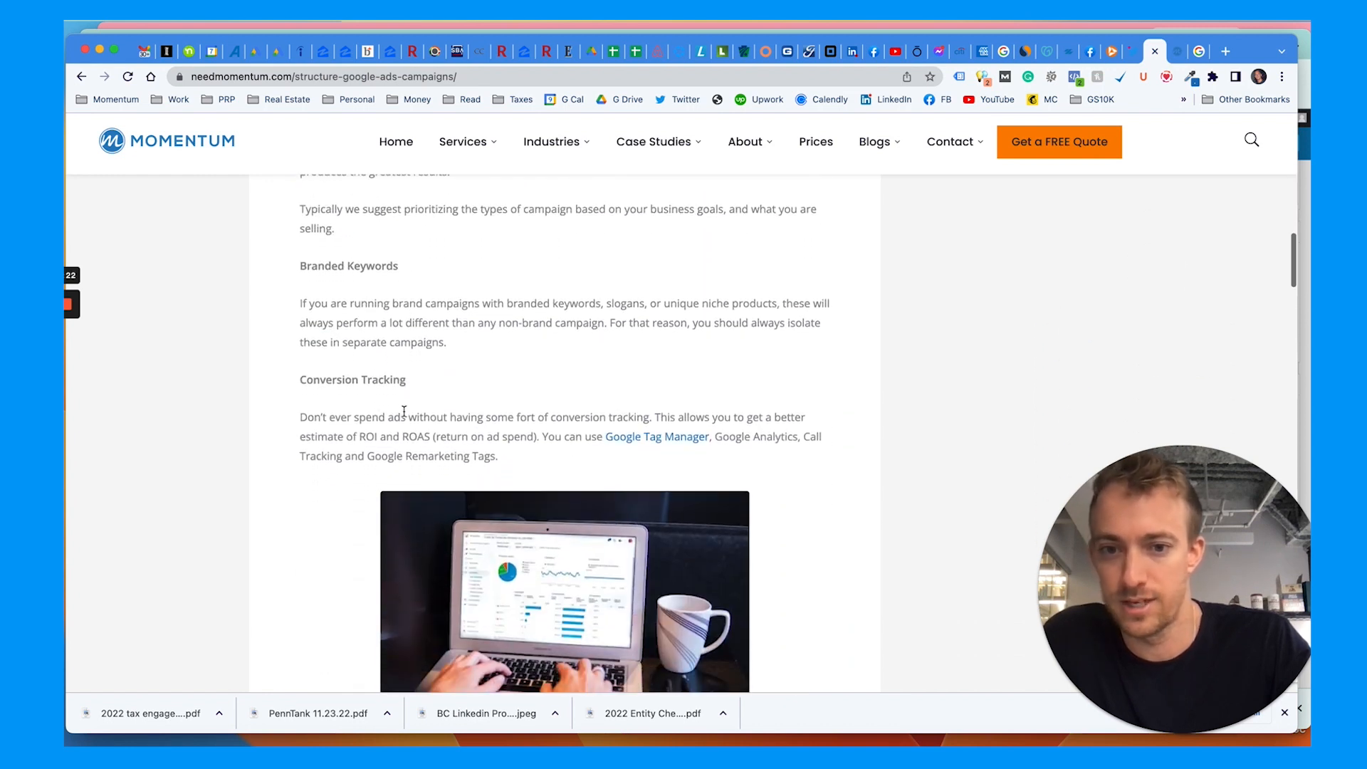
{"action": "scroll", "coordinate": [403, 413], "scroll_direction": "down", "scroll_amount": 5}
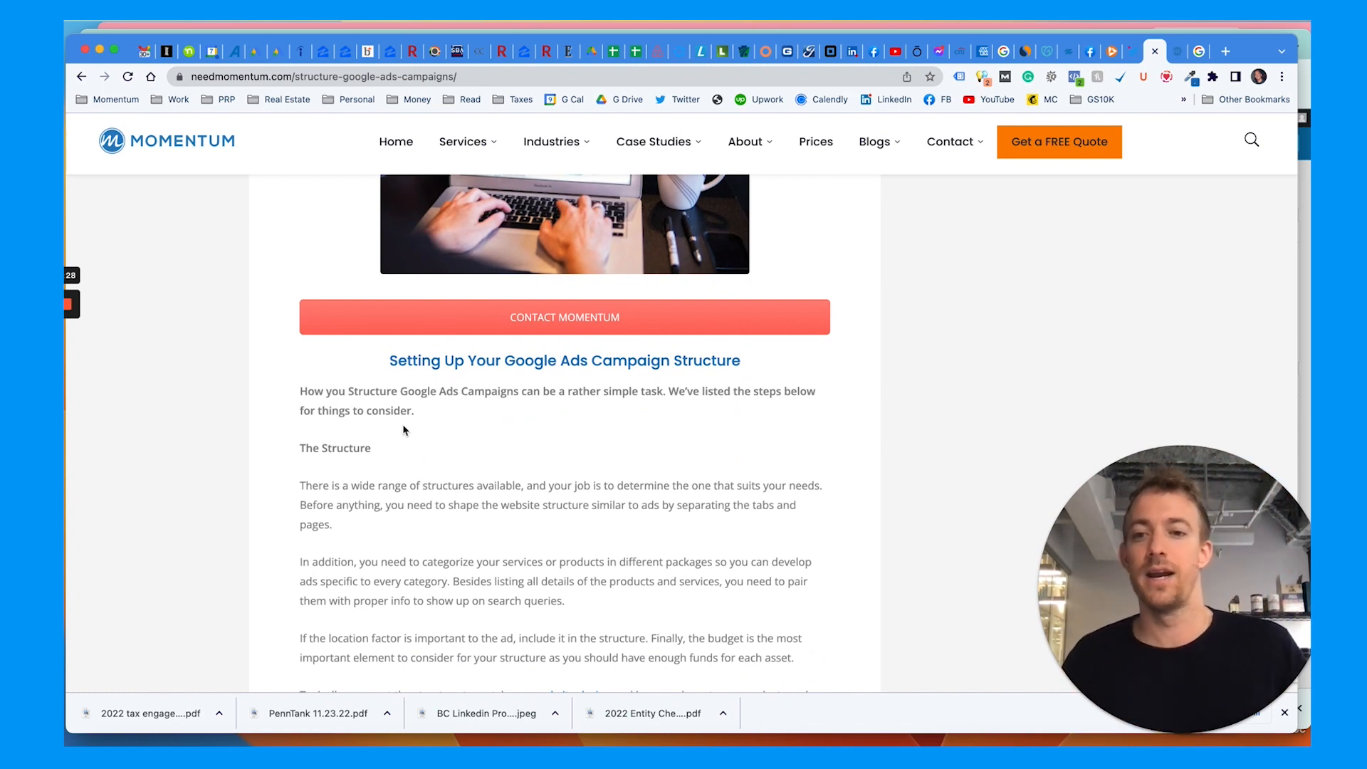
- Read the article from "Setting Up Your Google Ads Campaign Structure" through "Thanks for Reading!" to the closing demo and marketing audit buttons
{"action": "scroll", "coordinate": [403, 430], "scroll_direction": "down", "scroll_amount": 1}
{"action": "triple_click", "coordinate": [359, 422]}
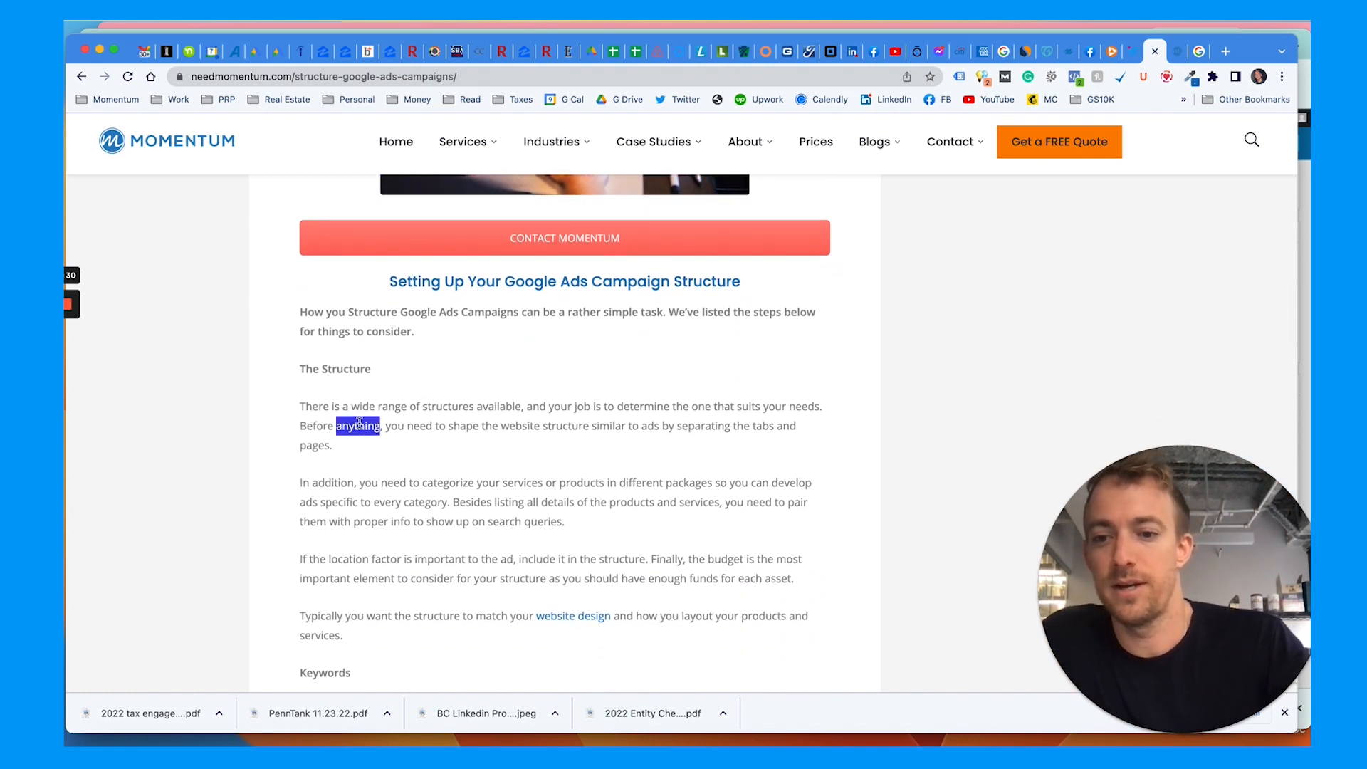
{"action": "scroll", "coordinate": [359, 422], "scroll_direction": "down", "scroll_amount": 6}
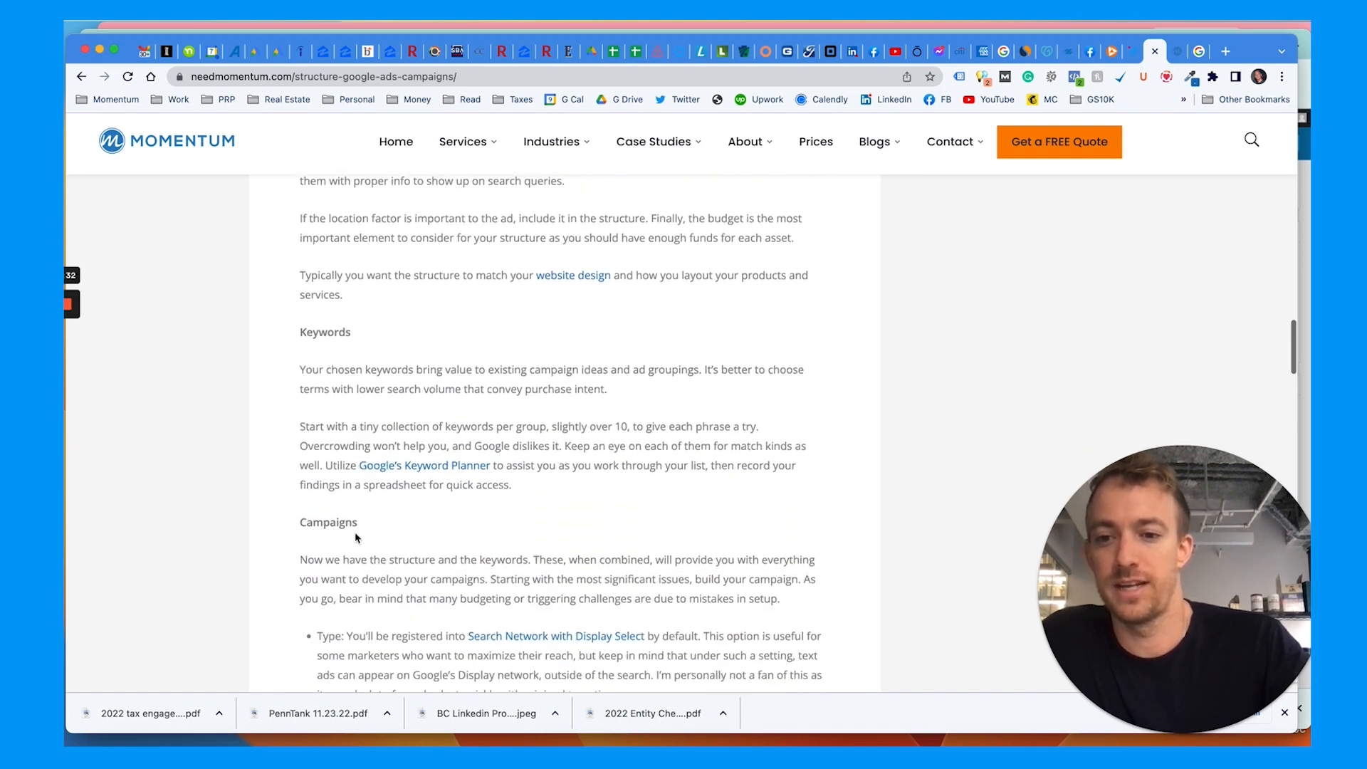
{"action": "scroll", "coordinate": [356, 537], "scroll_direction": "down", "scroll_amount": 3}
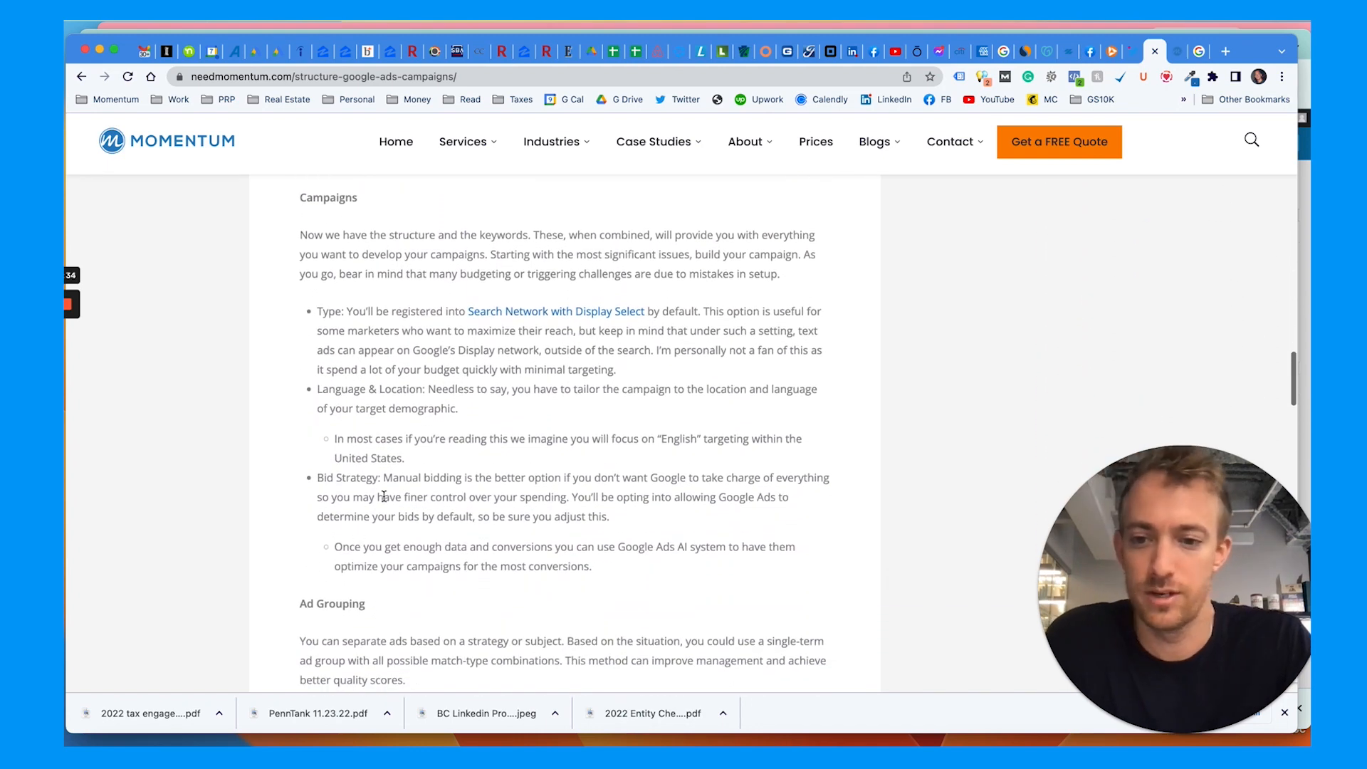
{"action": "scroll", "coordinate": [394, 489], "scroll_direction": "down", "scroll_amount": 6}
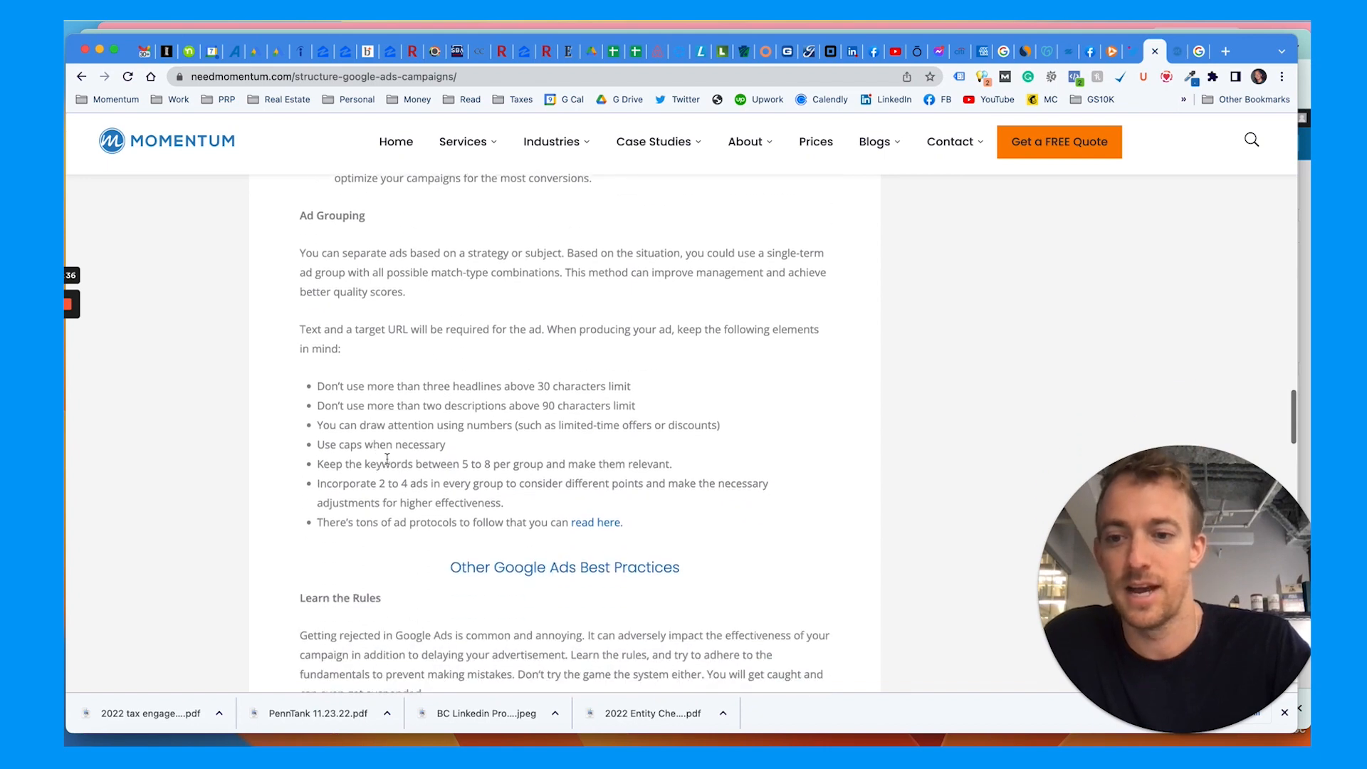
{"action": "scroll", "coordinate": [370, 372], "scroll_direction": "down", "scroll_amount": 2}
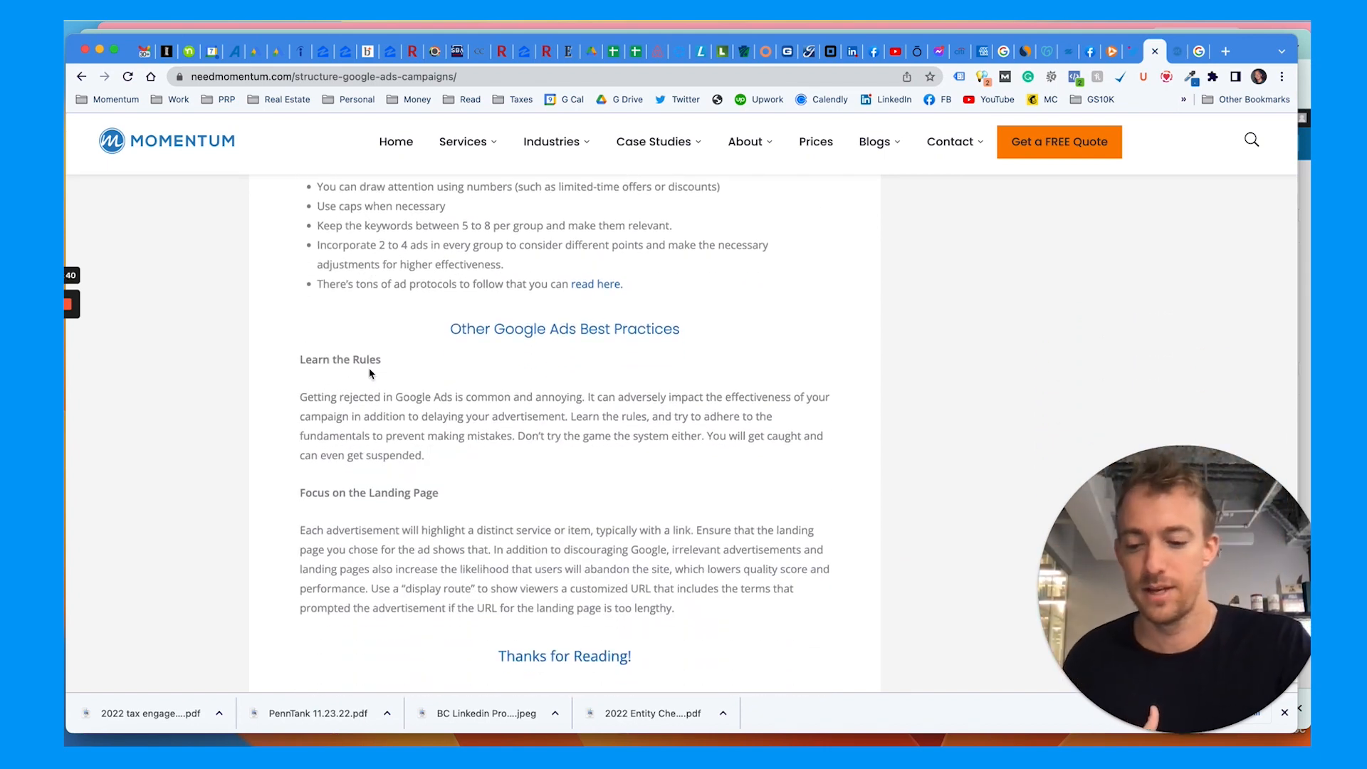
{"action": "scroll", "coordinate": [370, 372], "scroll_direction": "down", "scroll_amount": 5}
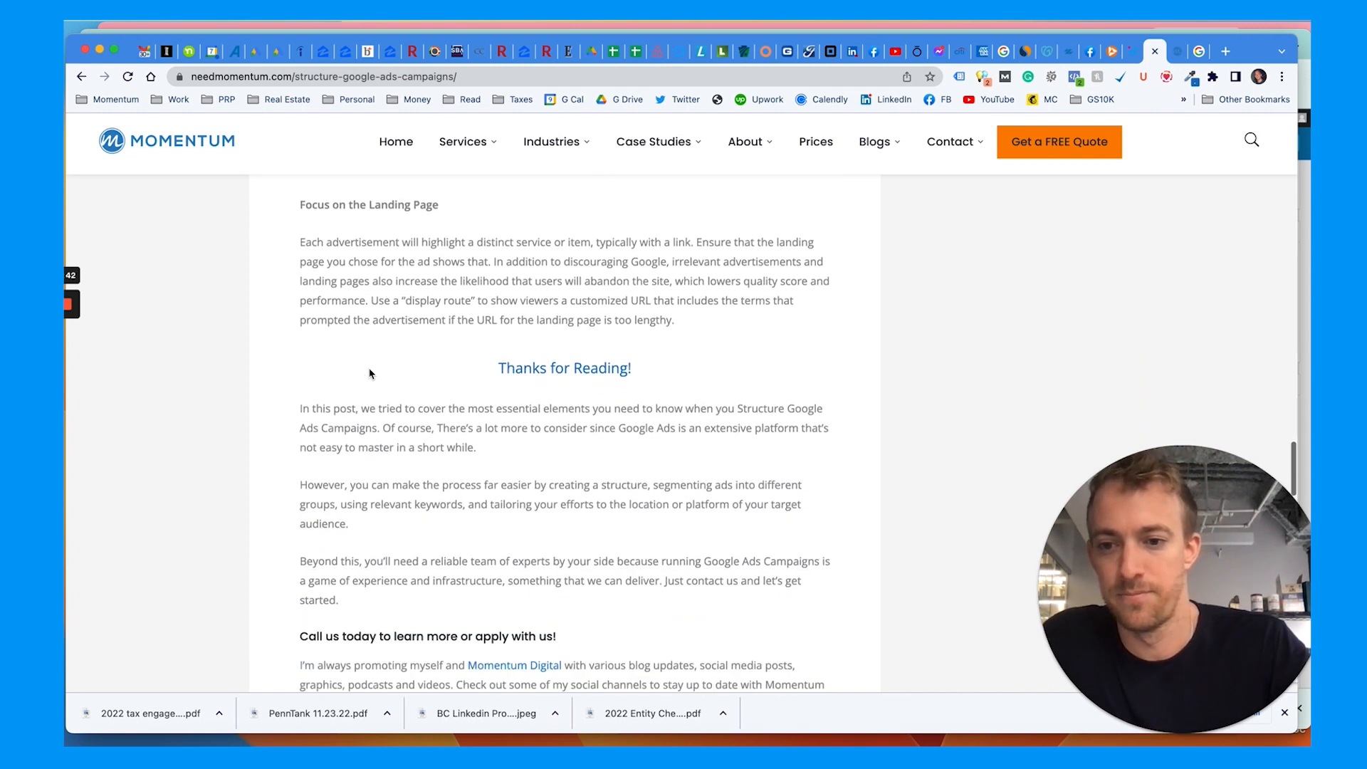
{"action": "scroll", "coordinate": [370, 373], "scroll_direction": "down", "scroll_amount": 3}
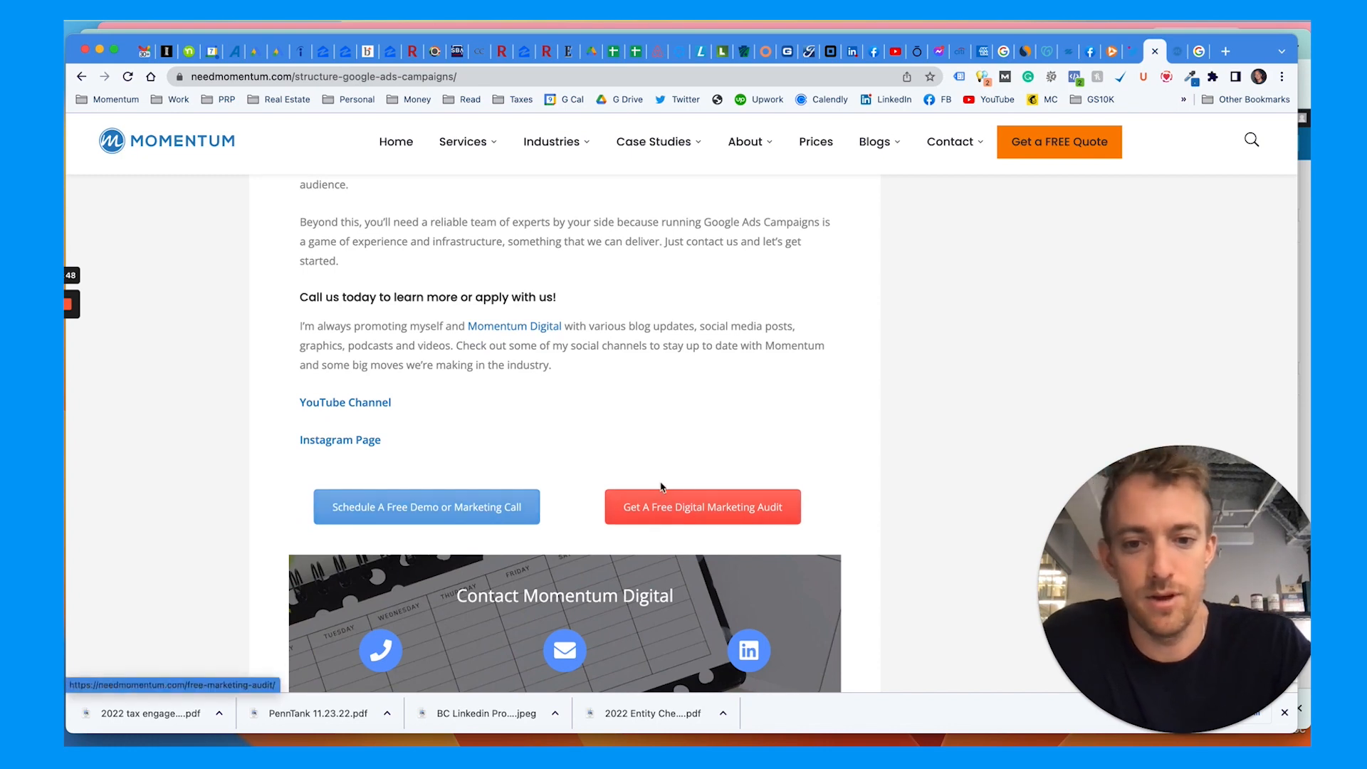
- Examine the social links, contact section, post tags, share options, SEO scan form and quote request button below the article
{"action": "scroll", "coordinate": [636, 449], "scroll_direction": "down", "scroll_amount": 1}
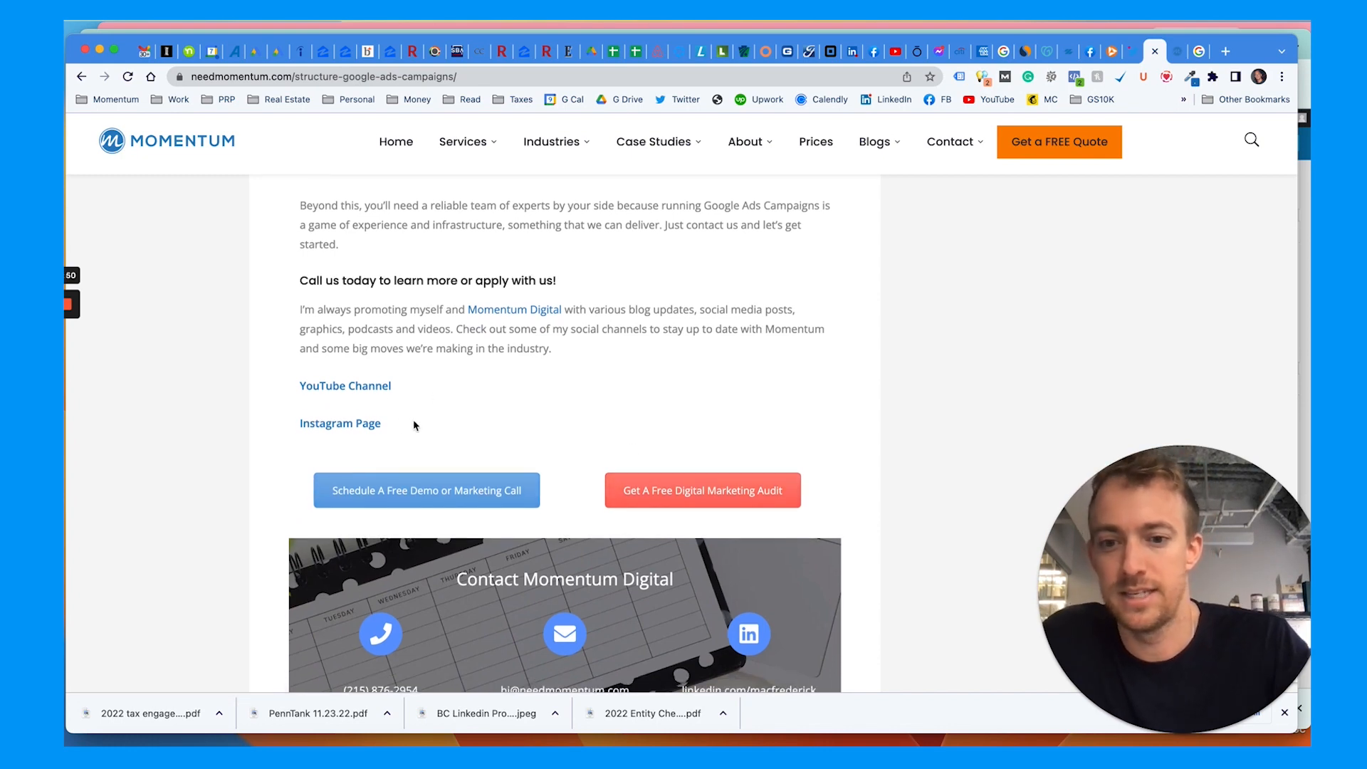
{"action": "scroll", "coordinate": [506, 382], "scroll_direction": "down", "scroll_amount": 3}
{"action": "scroll", "coordinate": [728, 491], "scroll_direction": "down", "scroll_amount": 2}
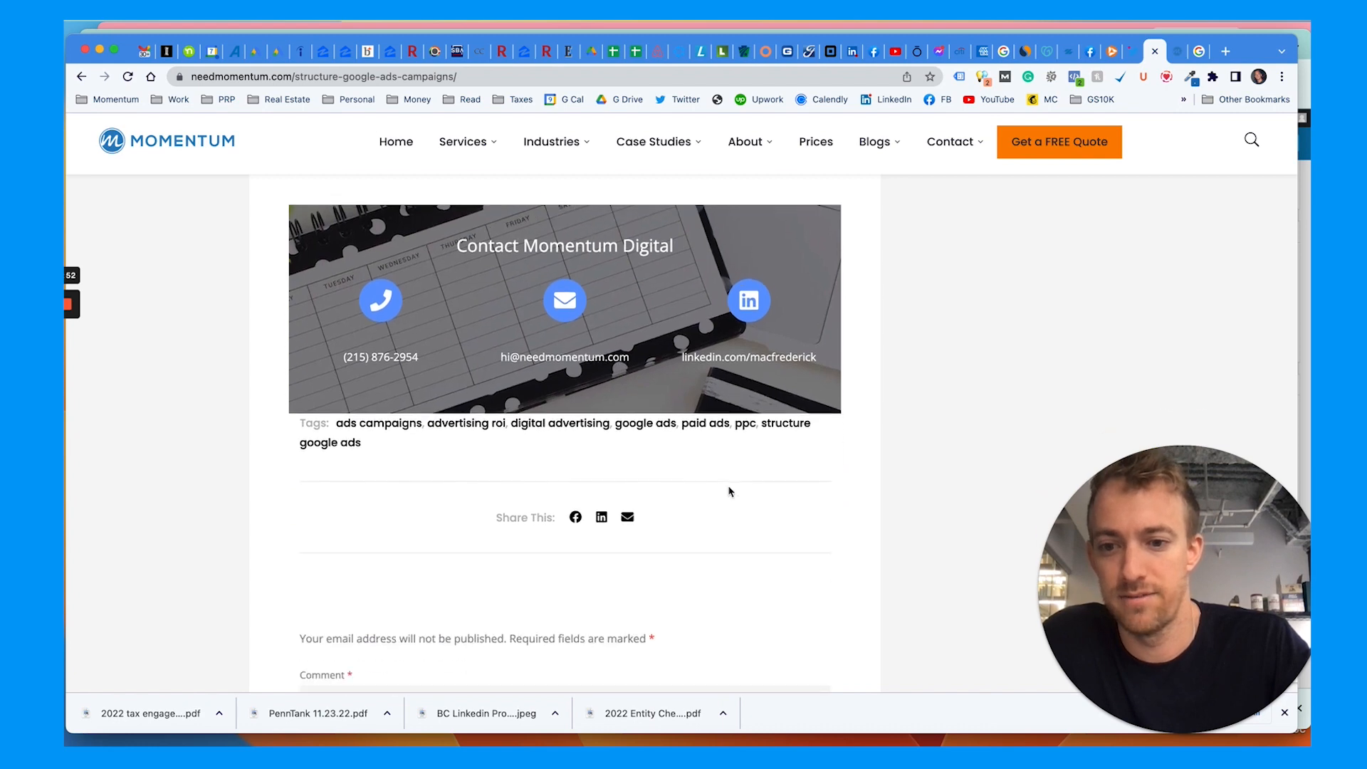
{"action": "scroll", "coordinate": [728, 491], "scroll_direction": "down", "scroll_amount": 3}
{"action": "left_click_drag", "start_coordinate": [385, 259], "coordinate": [298, 233]}
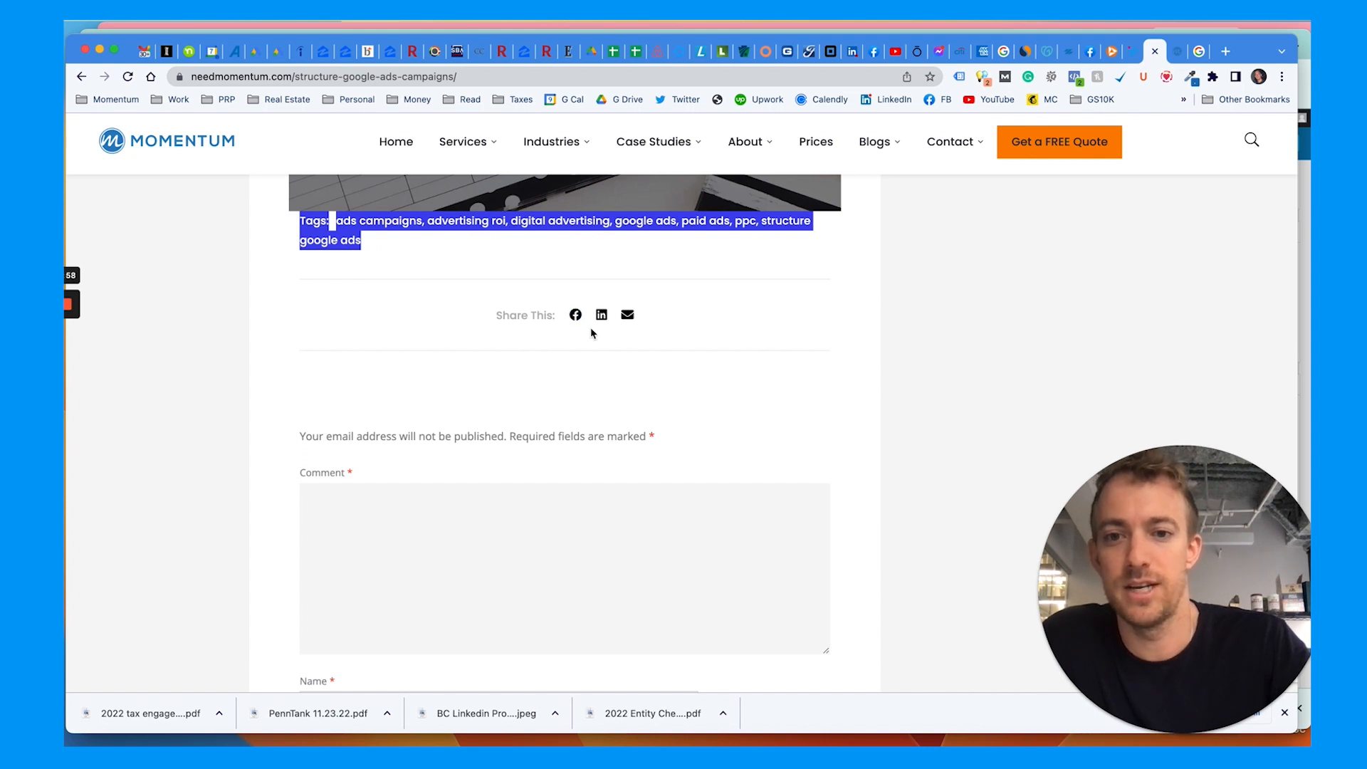
{"action": "scroll", "coordinate": [546, 356], "scroll_direction": "down", "scroll_amount": 10}
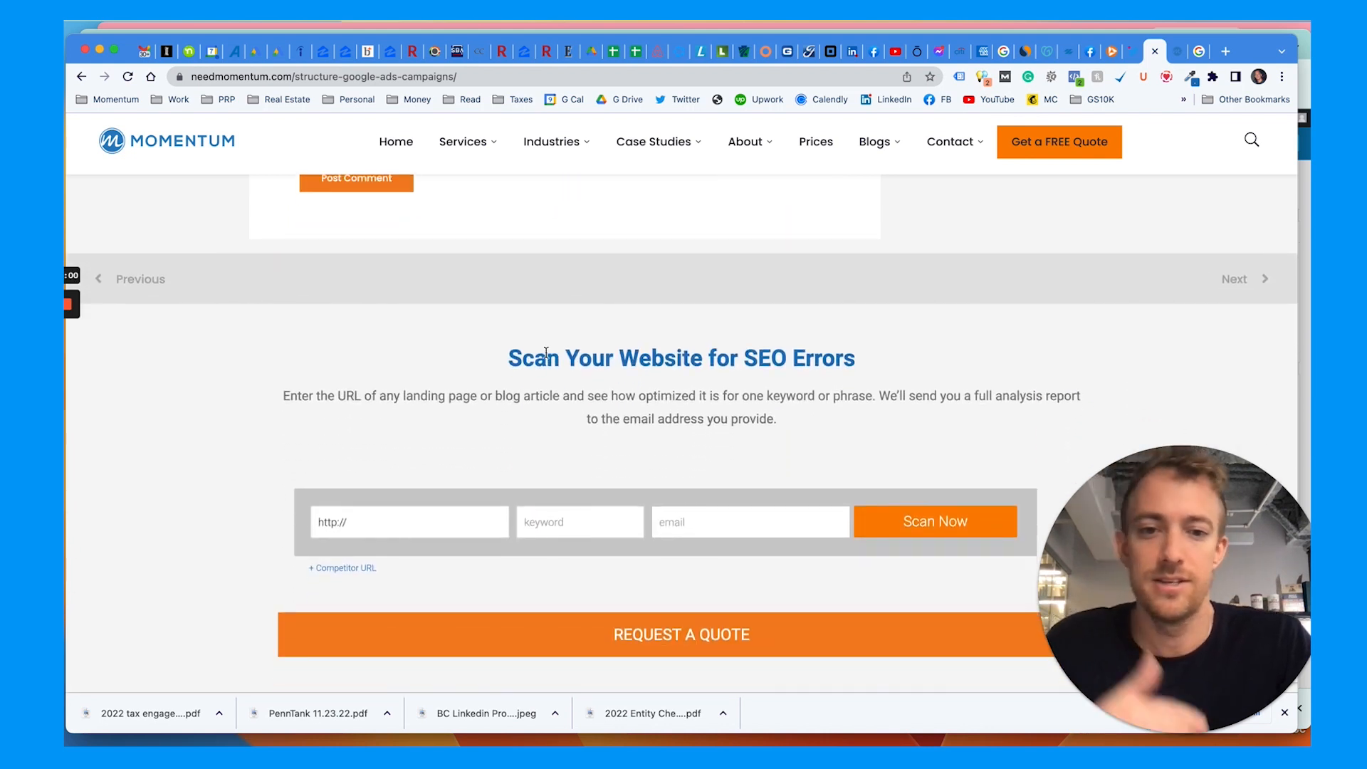
{"action": "scroll", "coordinate": [546, 352], "scroll_direction": "down", "scroll_amount": 3}
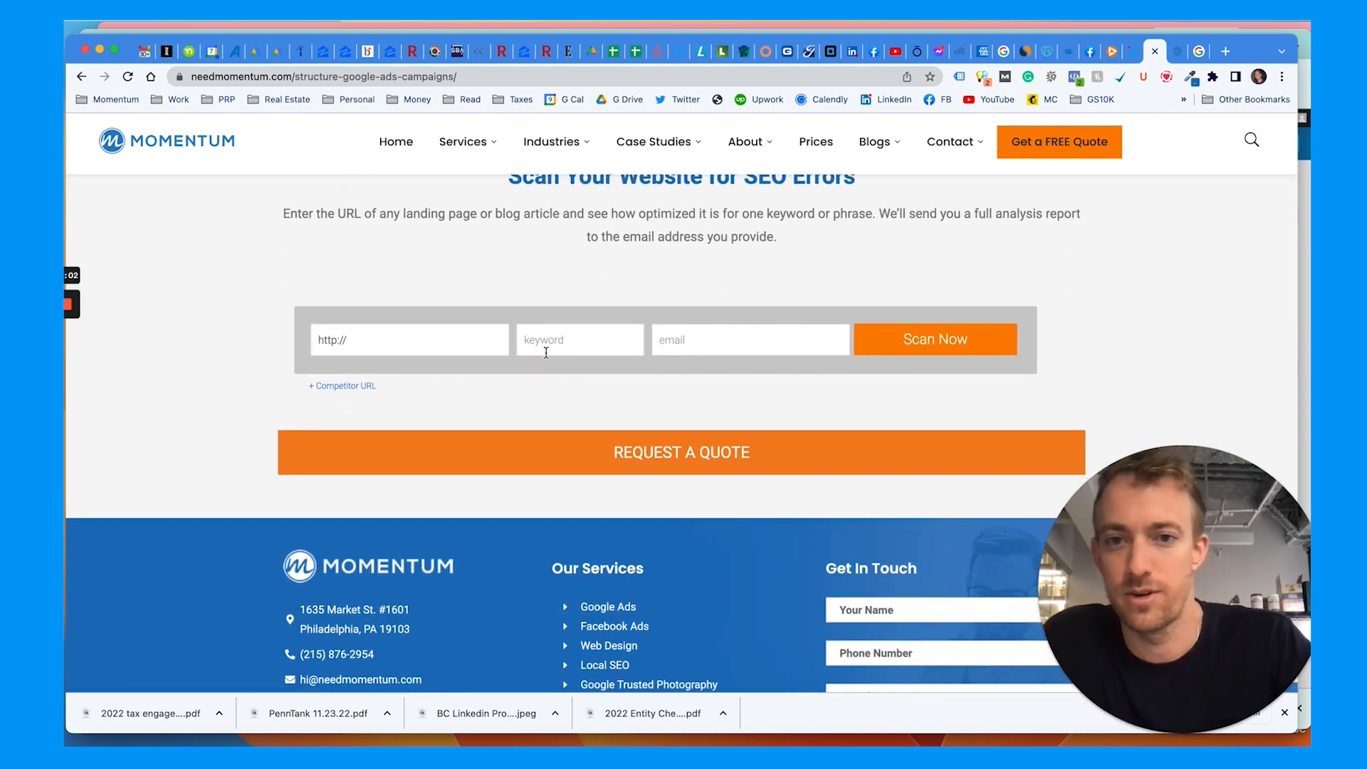
{"action": "scroll", "coordinate": [546, 352], "scroll_direction": "up", "scroll_amount": 2}
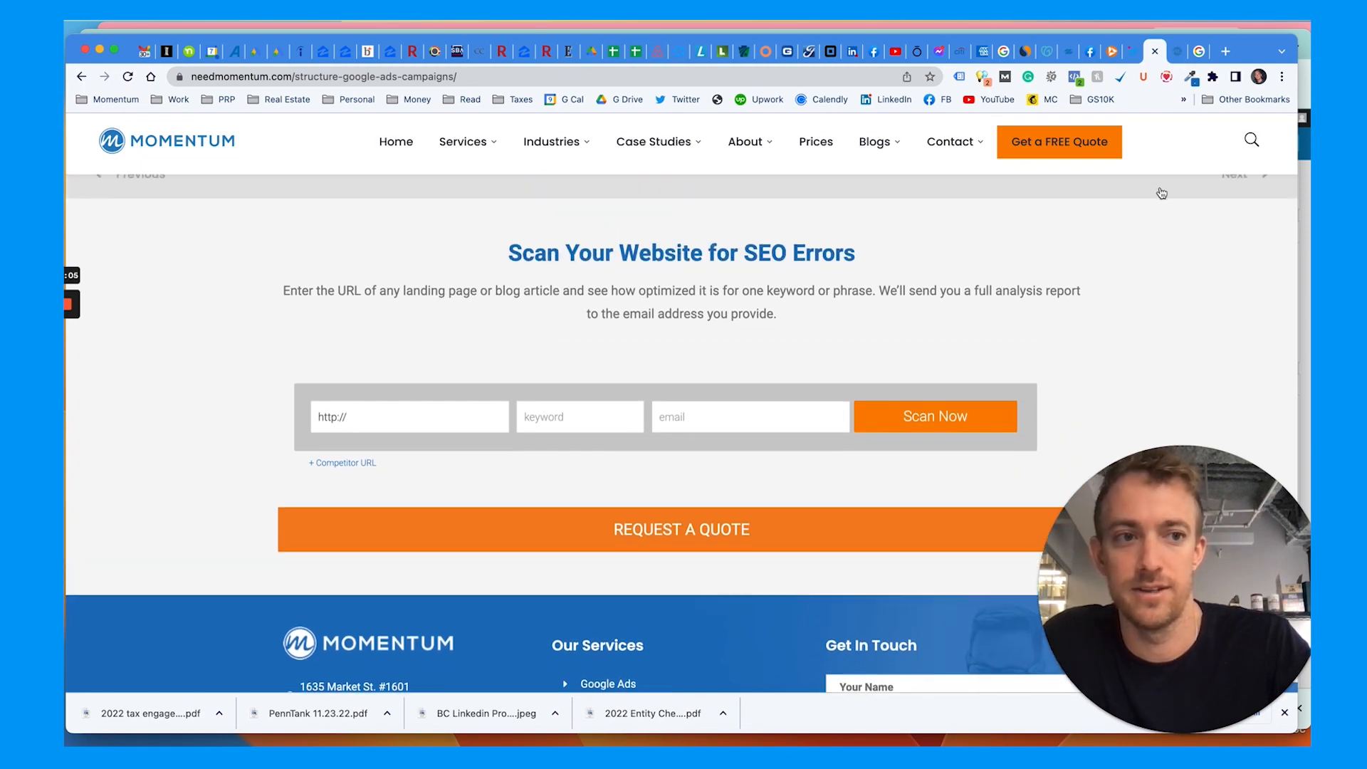
- Return to the post's edit page and review the Yoast SEO results for text length, keyphrase in title, SEO title width and keyphrase in slug
{"action": "left_click", "coordinate": [1304, 192]}
{"action": "scroll", "coordinate": [672, 382], "scroll_direction": "down", "scroll_amount": 15}
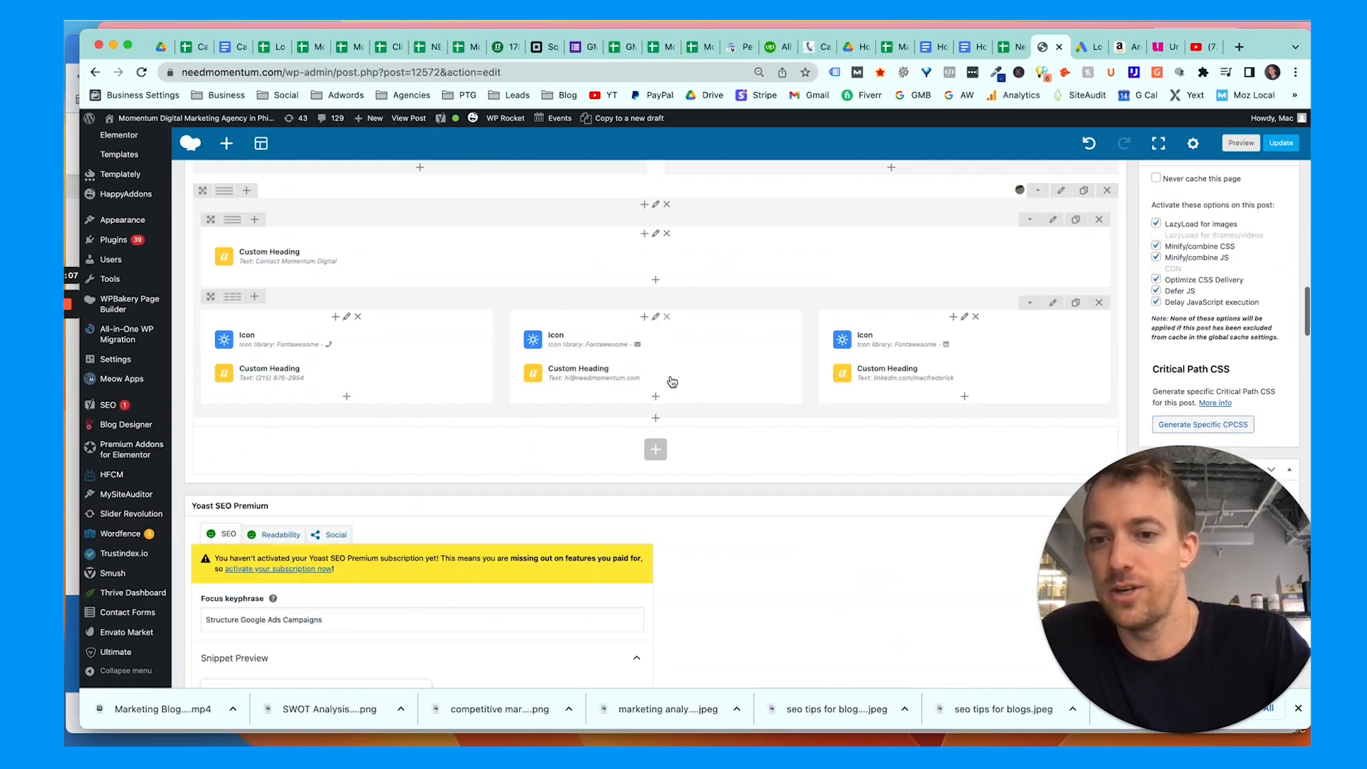
{"action": "scroll", "coordinate": [672, 382], "scroll_direction": "down", "scroll_amount": 15}
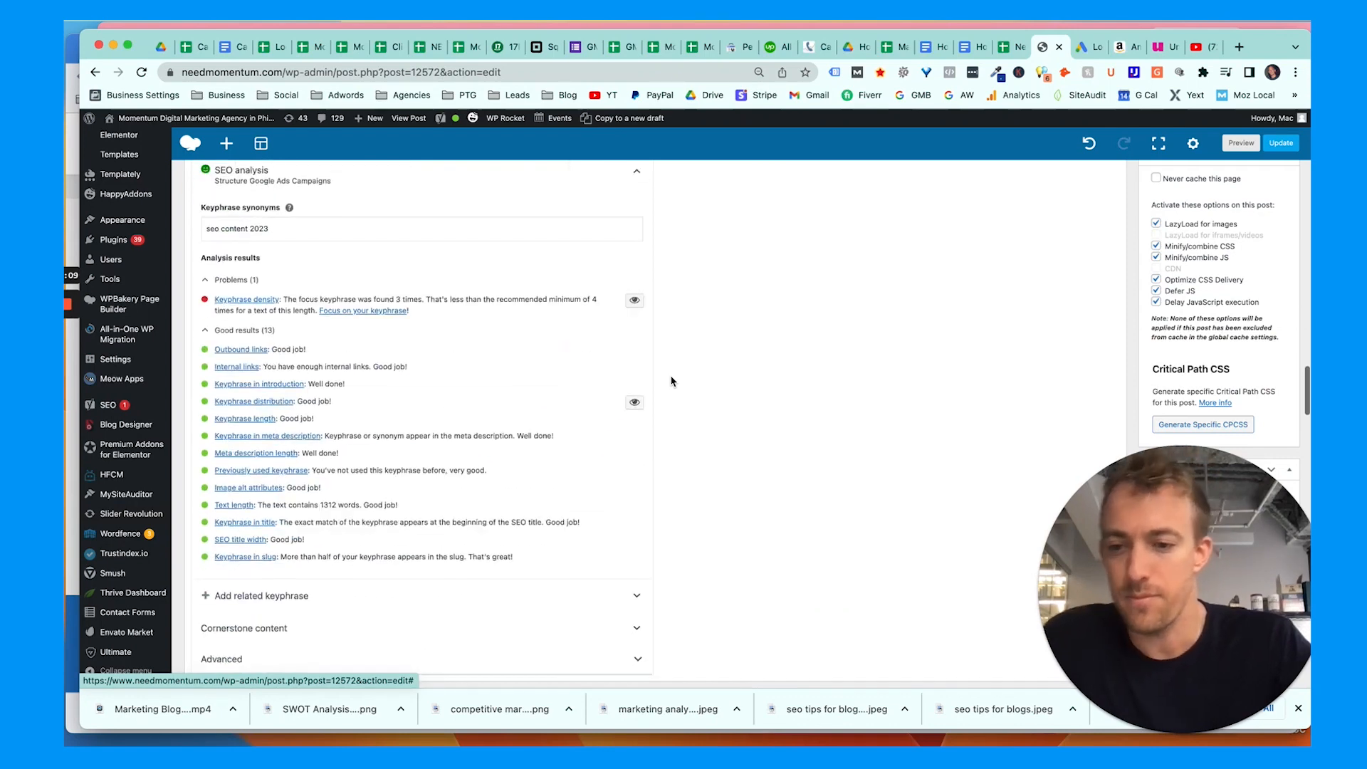
{"action": "scroll", "coordinate": [670, 381], "scroll_direction": "down", "scroll_amount": 1}
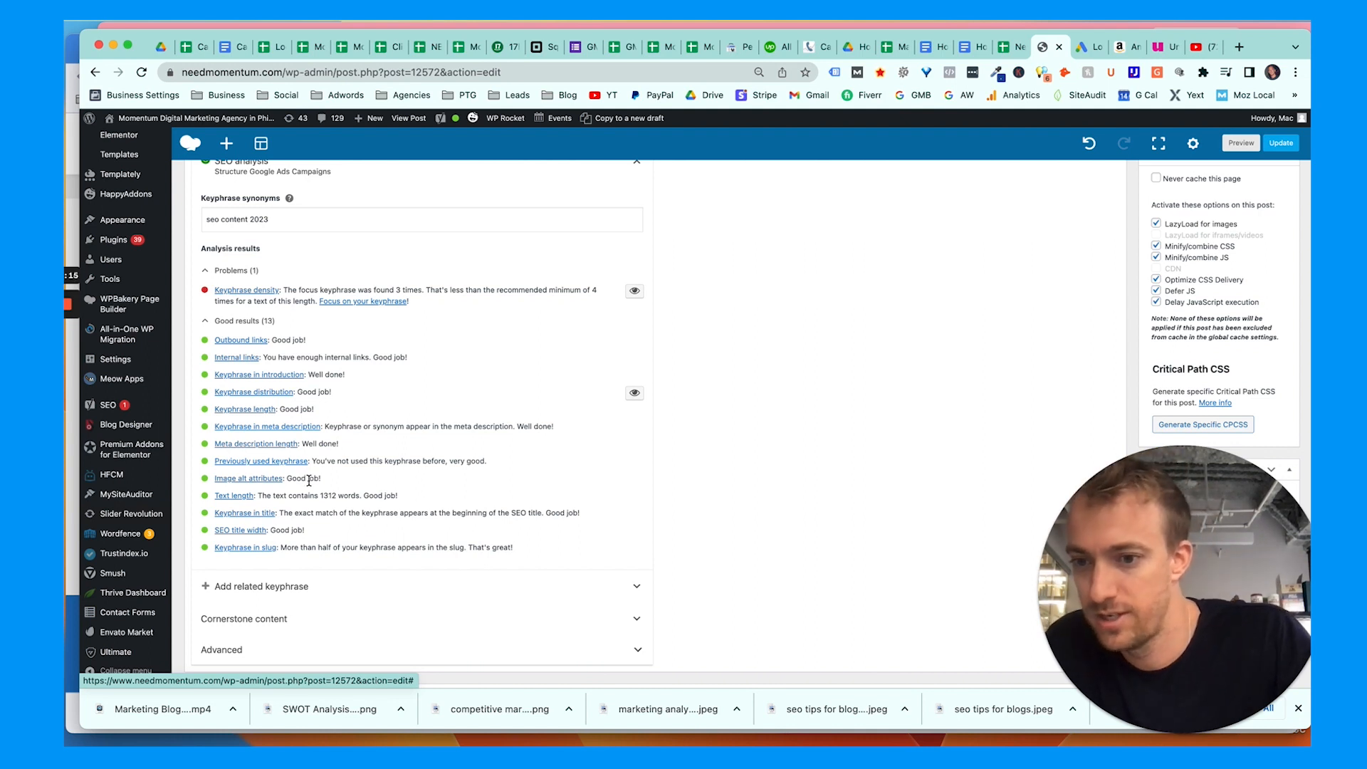
{"action": "scroll", "coordinate": [309, 481], "scroll_direction": "down", "scroll_amount": 1}
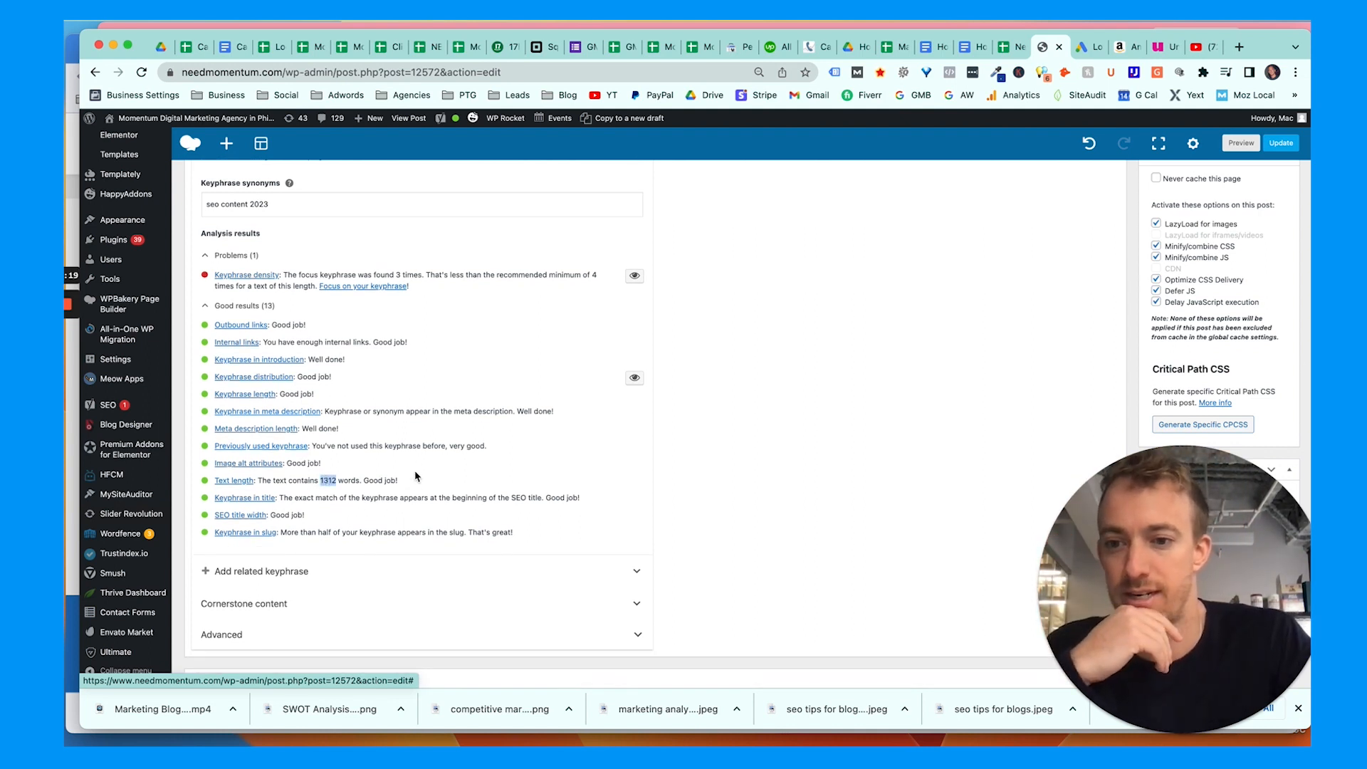
{"action": "triple_click", "coordinate": [342, 498]}
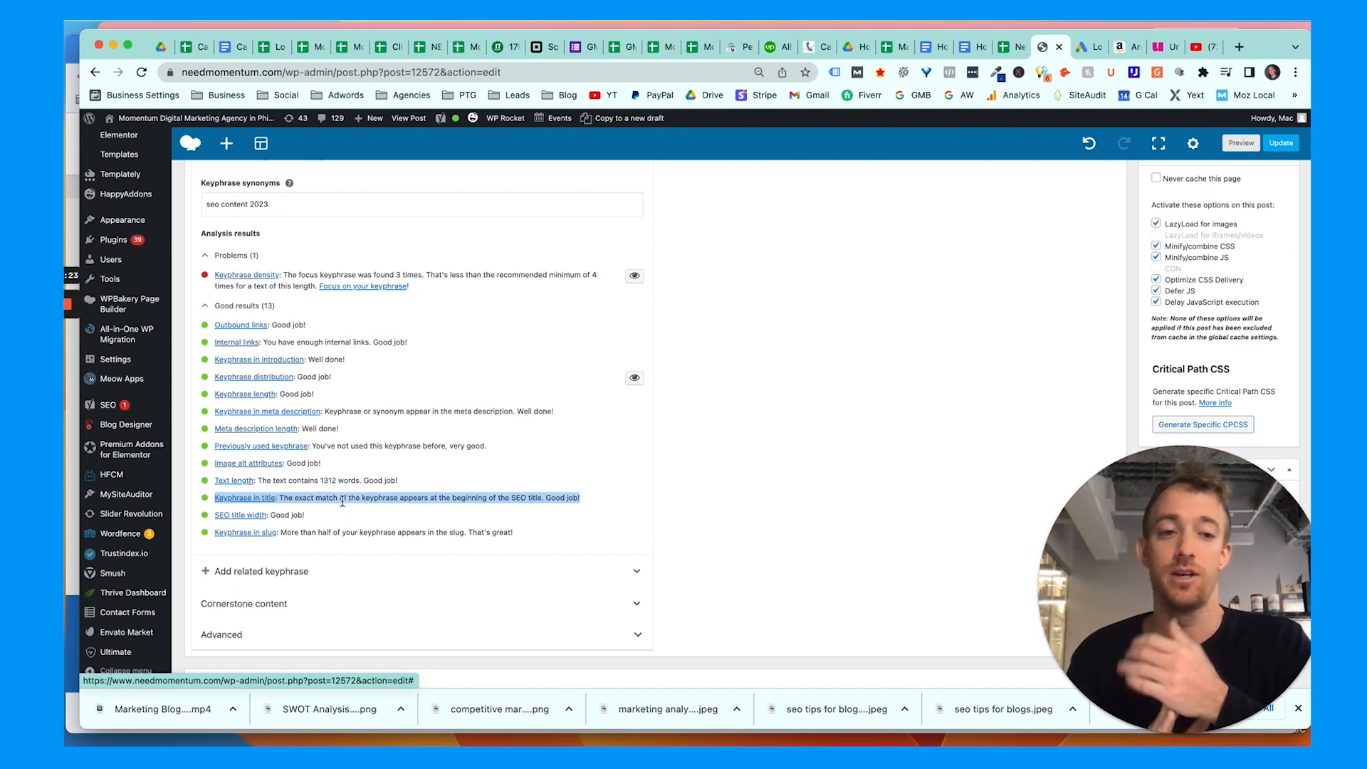
{"action": "triple_click", "coordinate": [323, 518]}
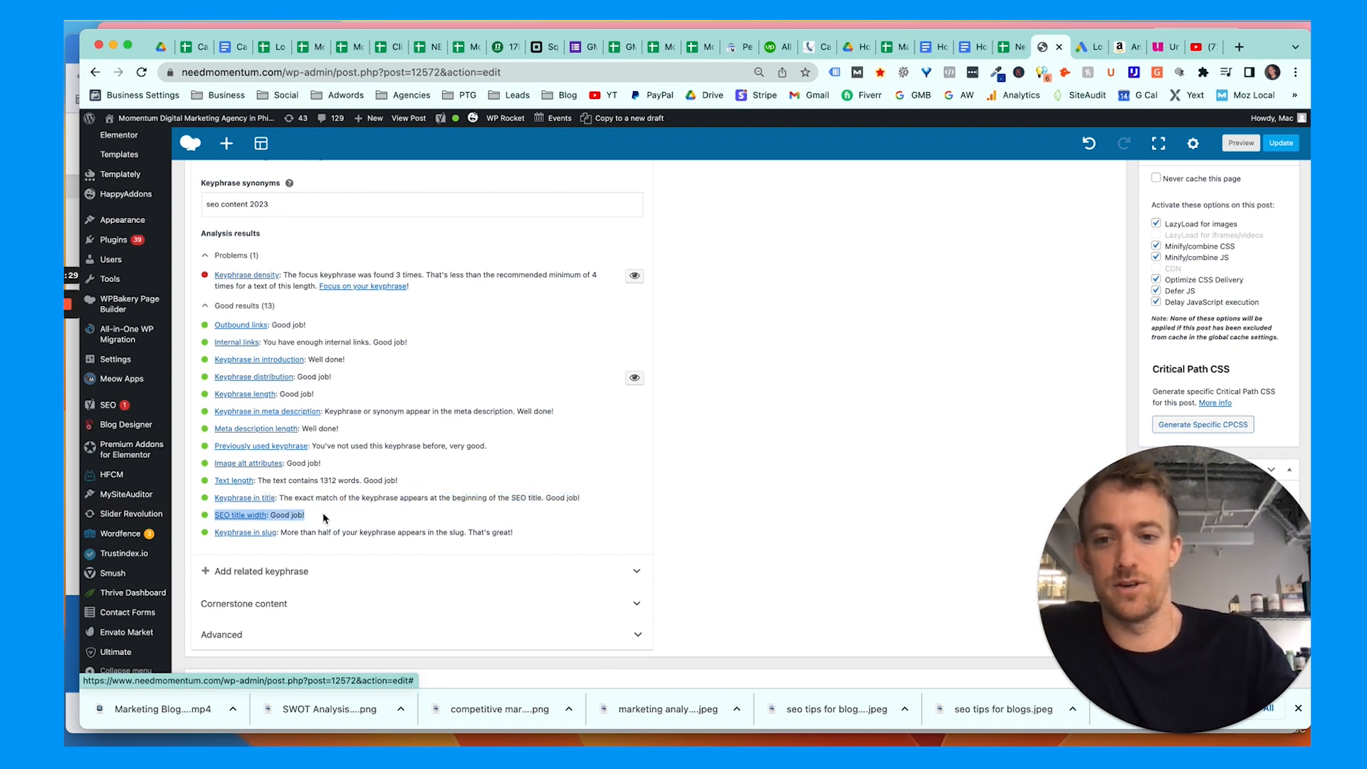
{"action": "triple_click", "coordinate": [308, 532]}
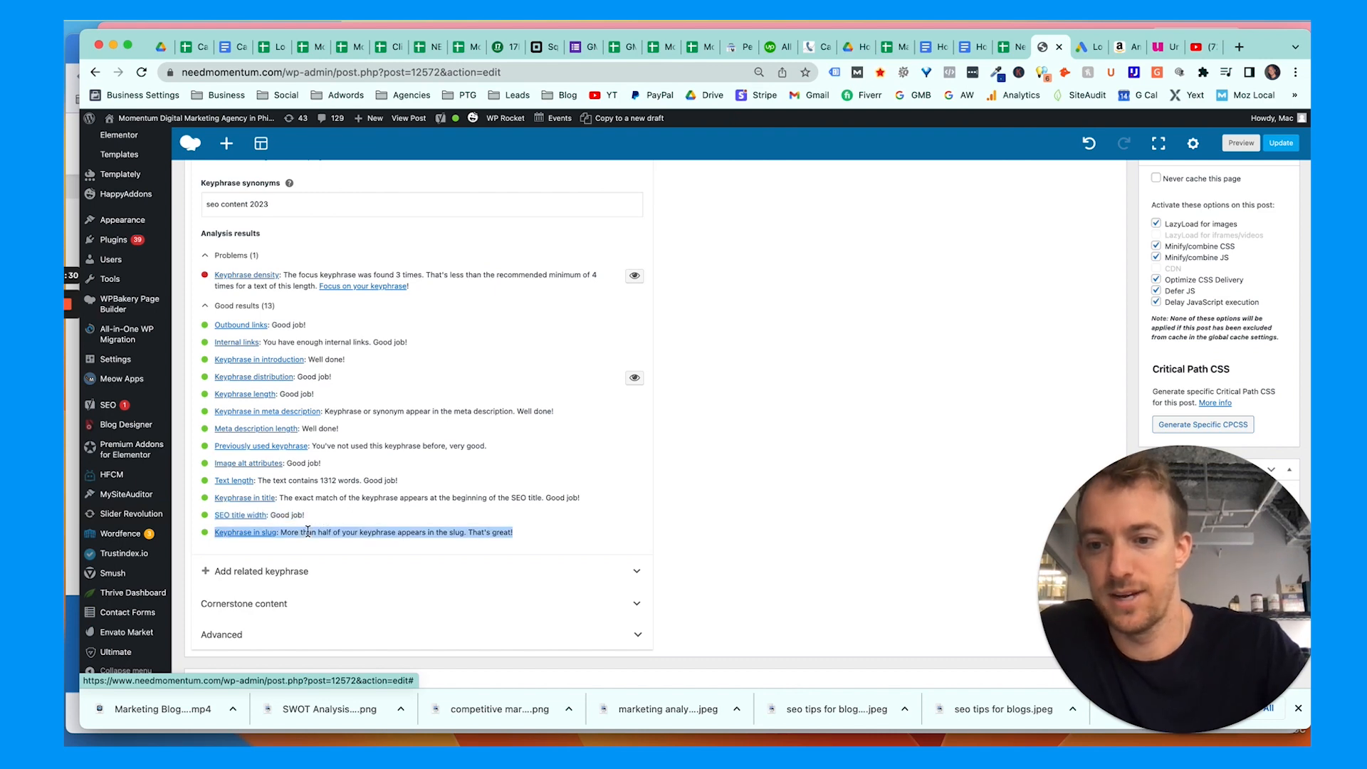
- Look over the post's publish settings, assigned categories, tags and featured image on the edit page
{"action": "scroll", "coordinate": [403, 444], "scroll_direction": "up", "scroll_amount": 15}
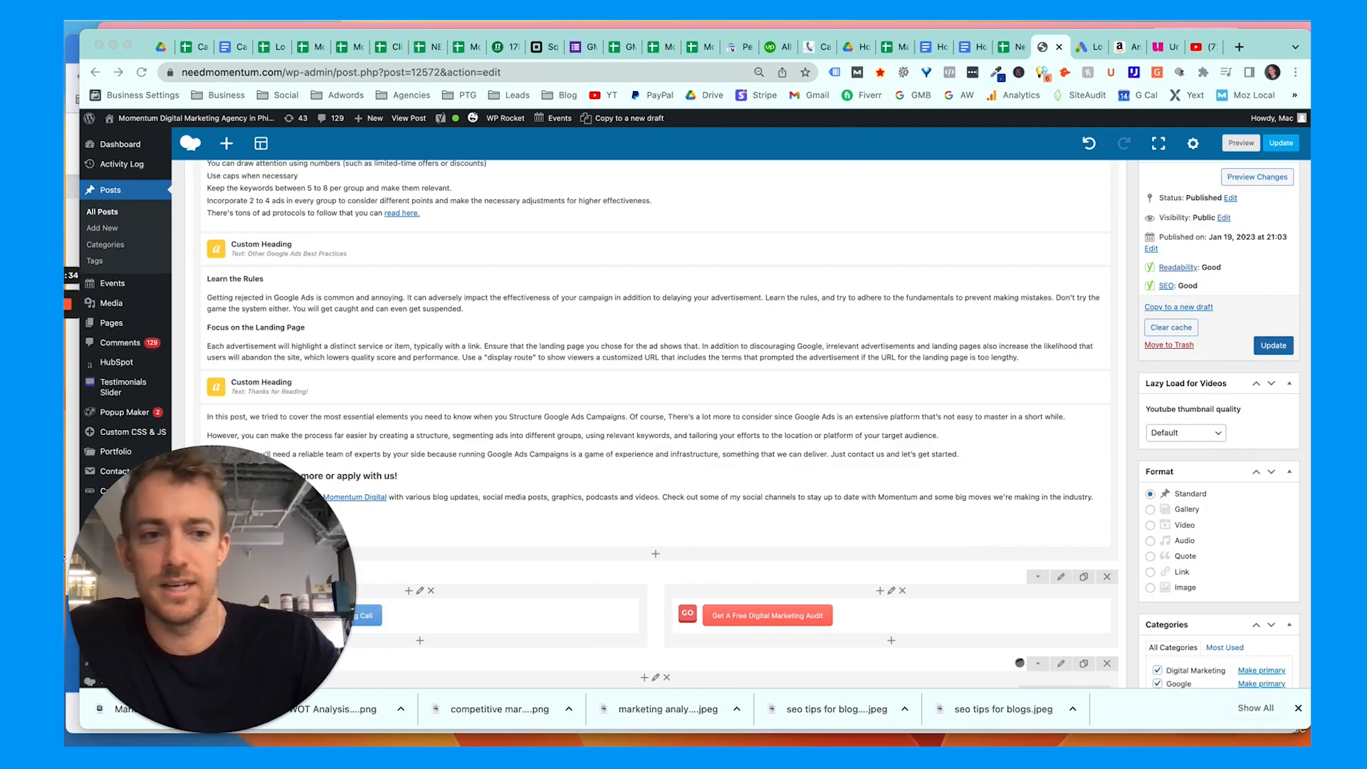
{"action": "scroll", "coordinate": [748, 398], "scroll_direction": "up", "scroll_amount": 3}
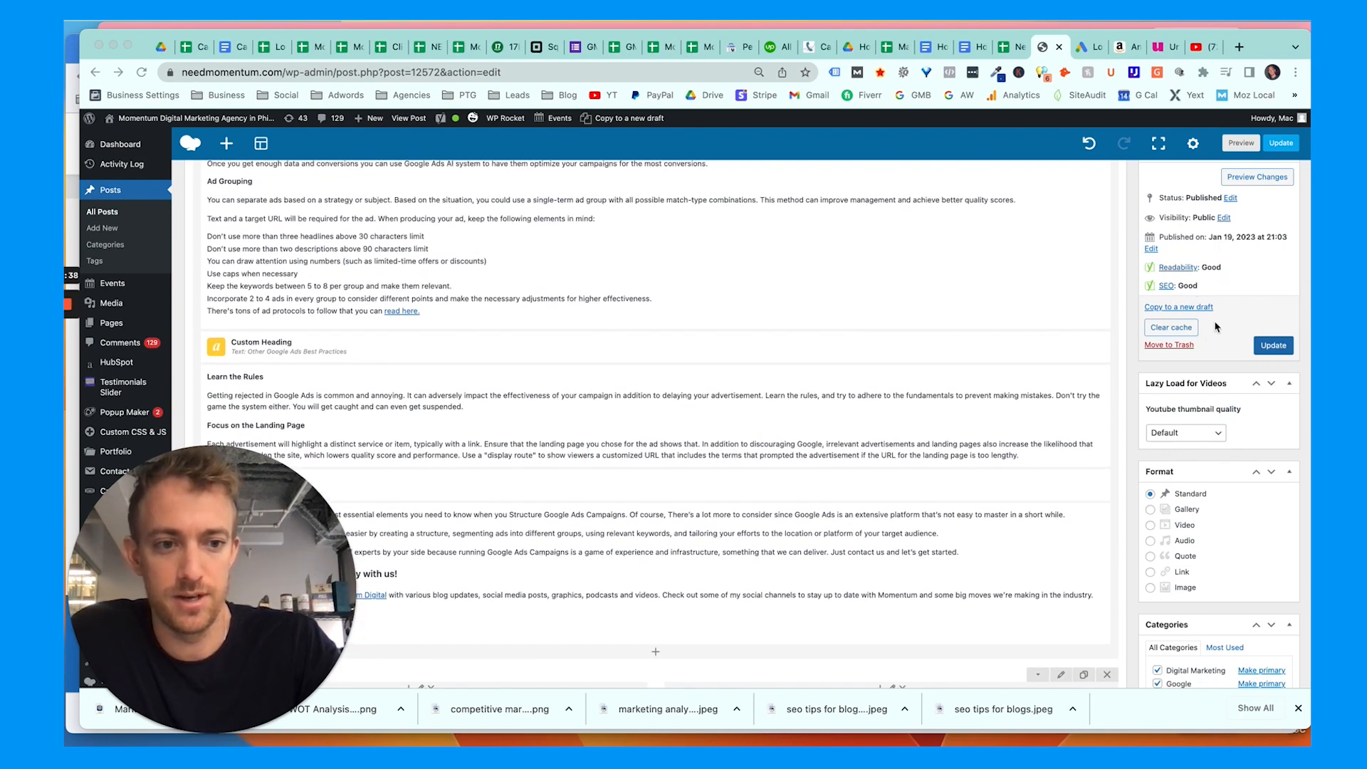
{"action": "scroll", "coordinate": [1216, 327], "scroll_direction": "down", "scroll_amount": 5}
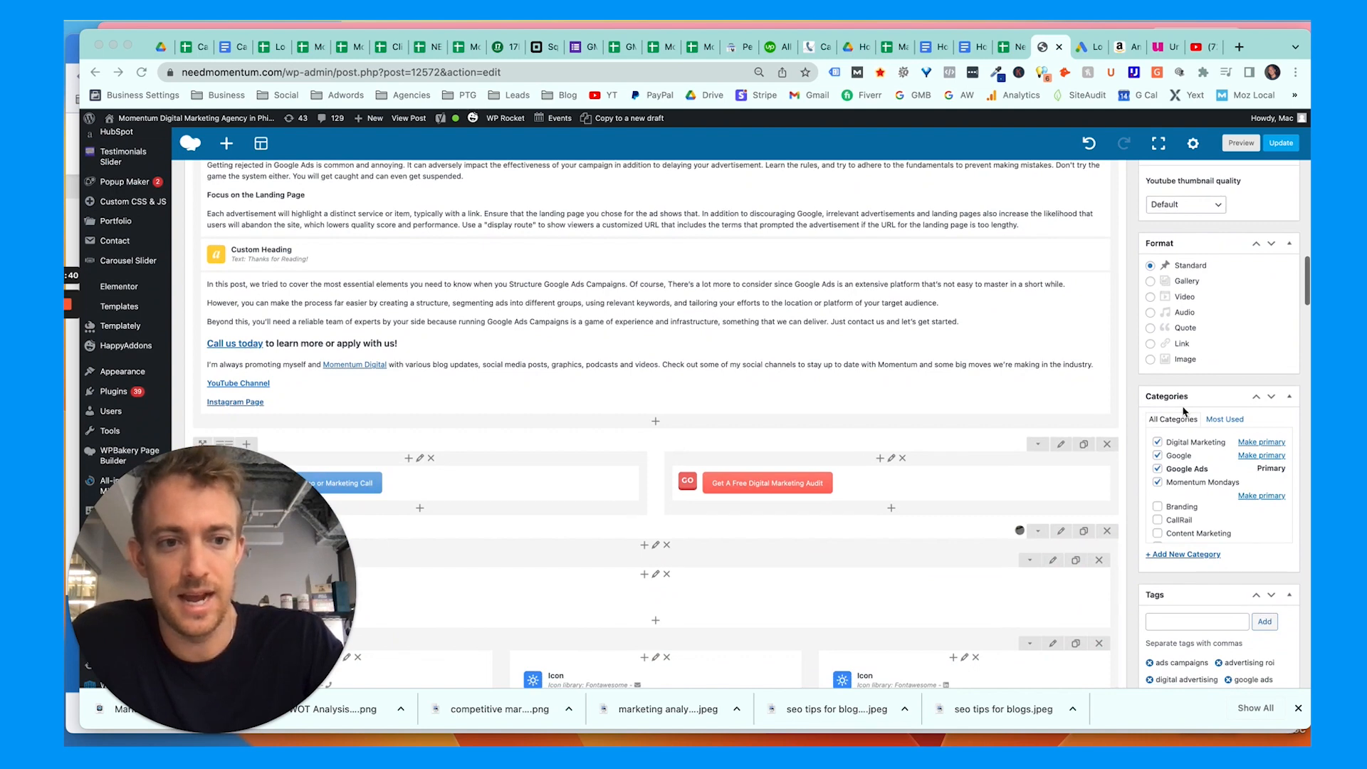
{"action": "scroll", "coordinate": [1184, 411], "scroll_direction": "down", "scroll_amount": 5}
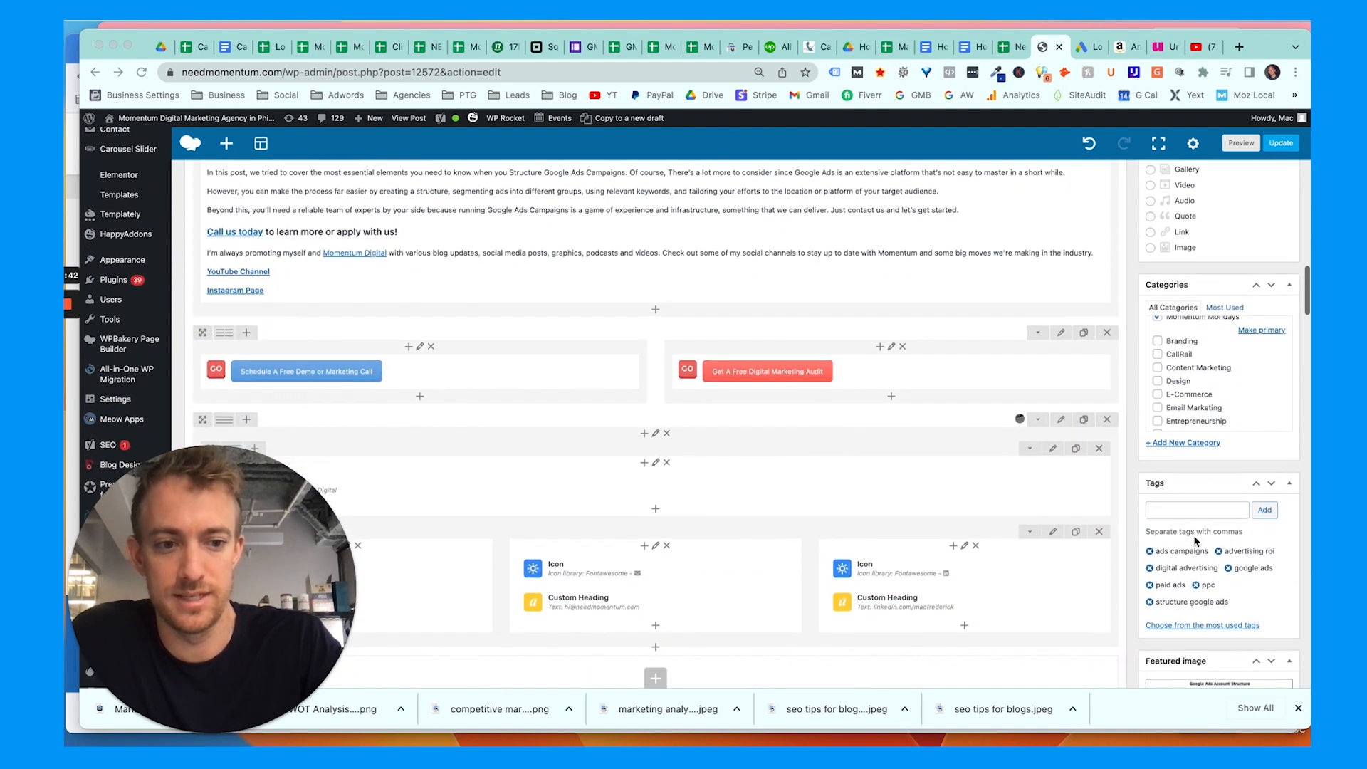
{"action": "scroll", "coordinate": [1193, 541], "scroll_direction": "down", "scroll_amount": 10}
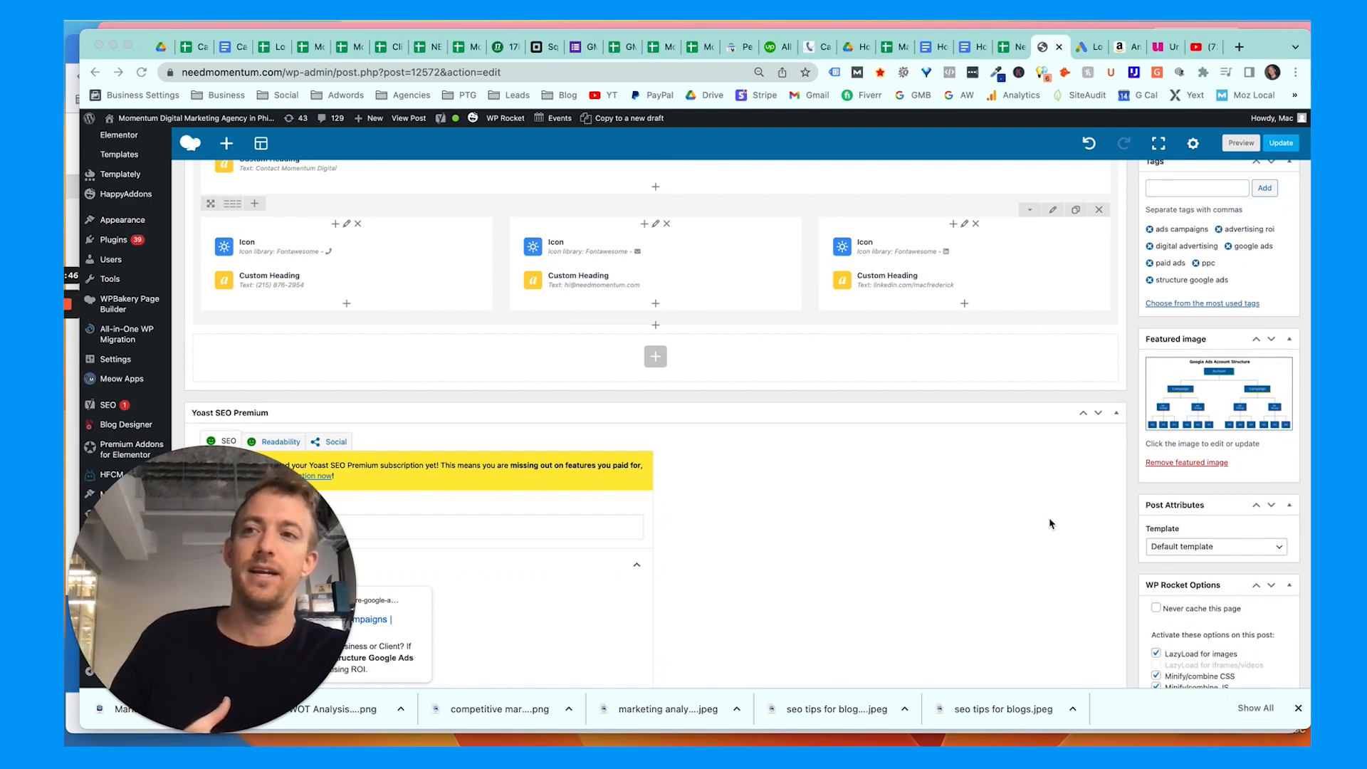
- Copy the post title "How to Structure Google Ads Campaigns" and search Google for it in a new browser tab
{"action": "scroll", "coordinate": [1049, 523], "scroll_direction": "up", "scroll_amount": 20}
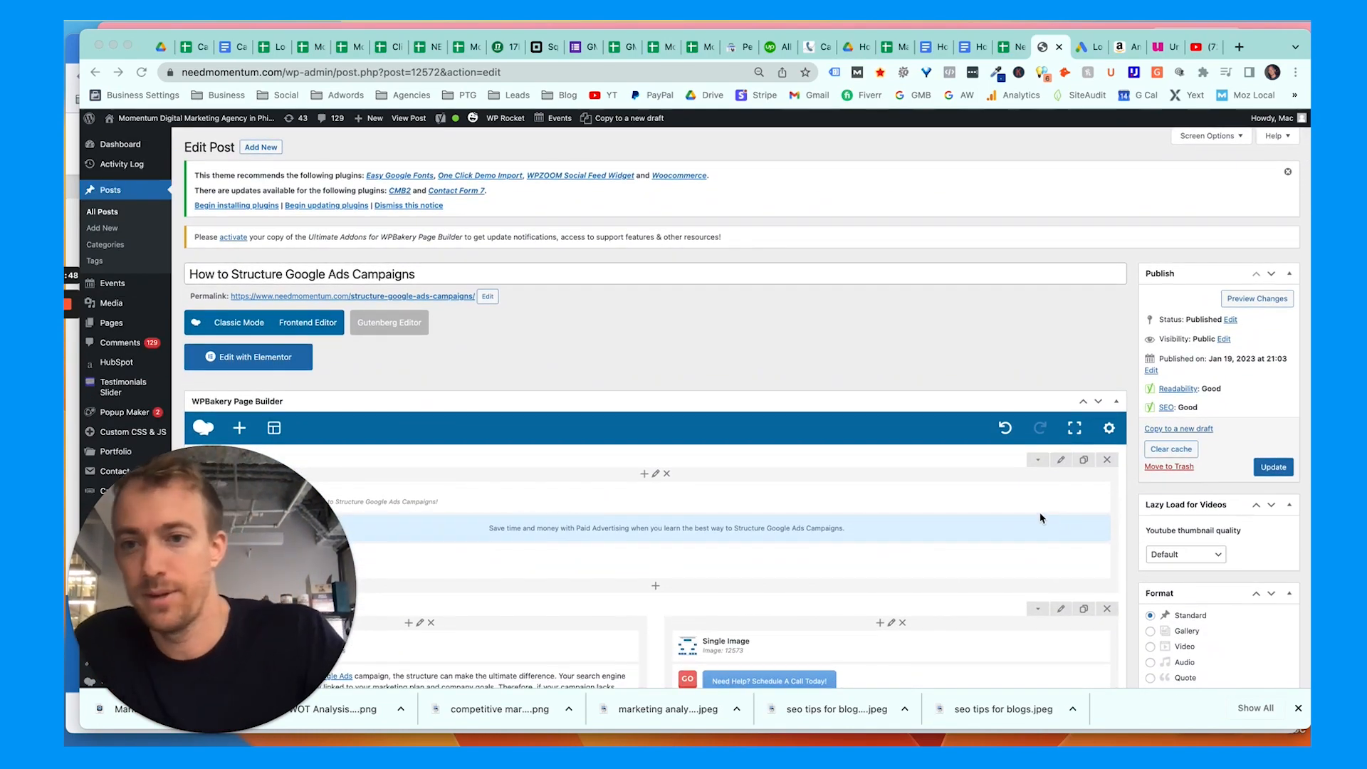
{"action": "triple_click", "coordinate": [598, 277]}
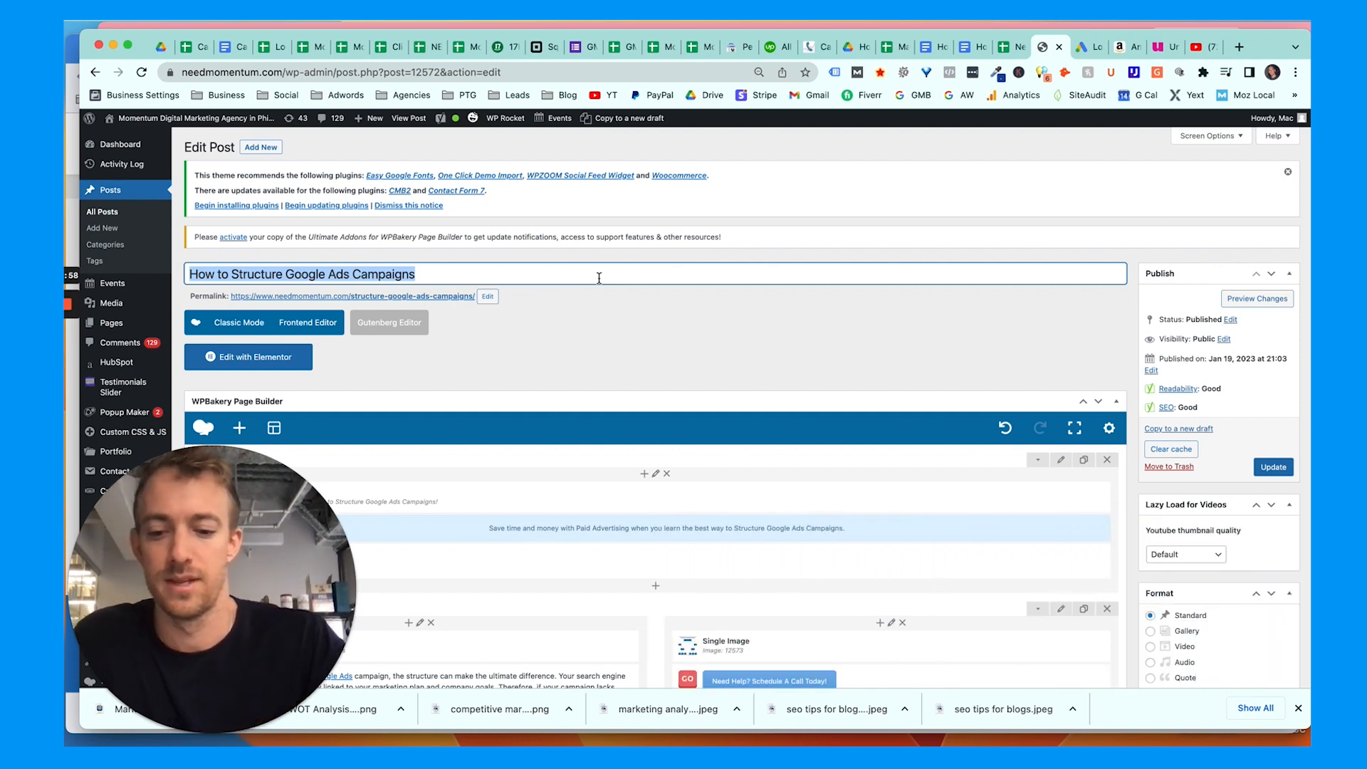
{"action": "key", "text": "ctrl+c"}
{"action": "key", "text": "ctrl+t"}
{"action": "key", "text": "ctrl+v"}
{"action": "key", "text": "Return"}
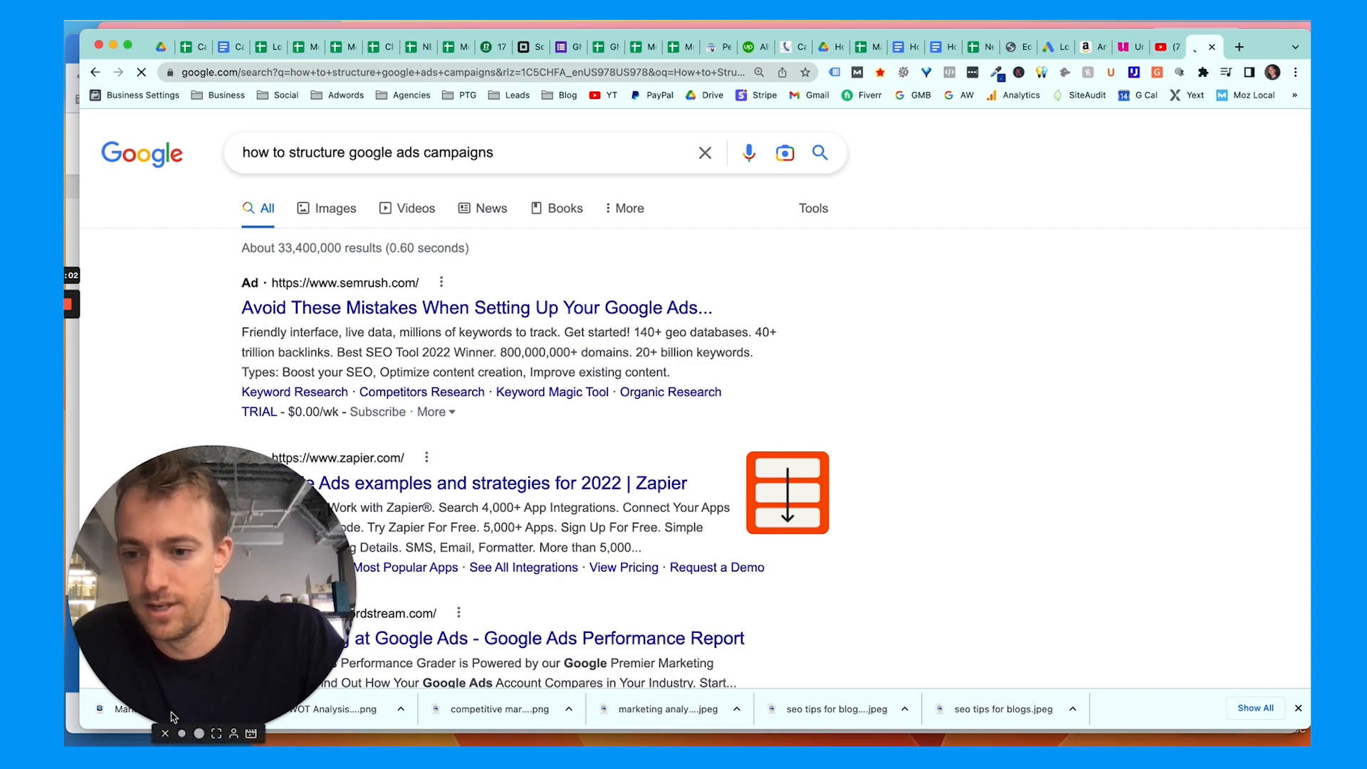
- Look through the Google results for "how to structure google ads campaigns" for the Momentum Digital article and highlight its title
{"action": "left_click", "coordinate": [183, 734]}
{"action": "scroll", "coordinate": [517, 532], "scroll_direction": "down", "scroll_amount": 10}
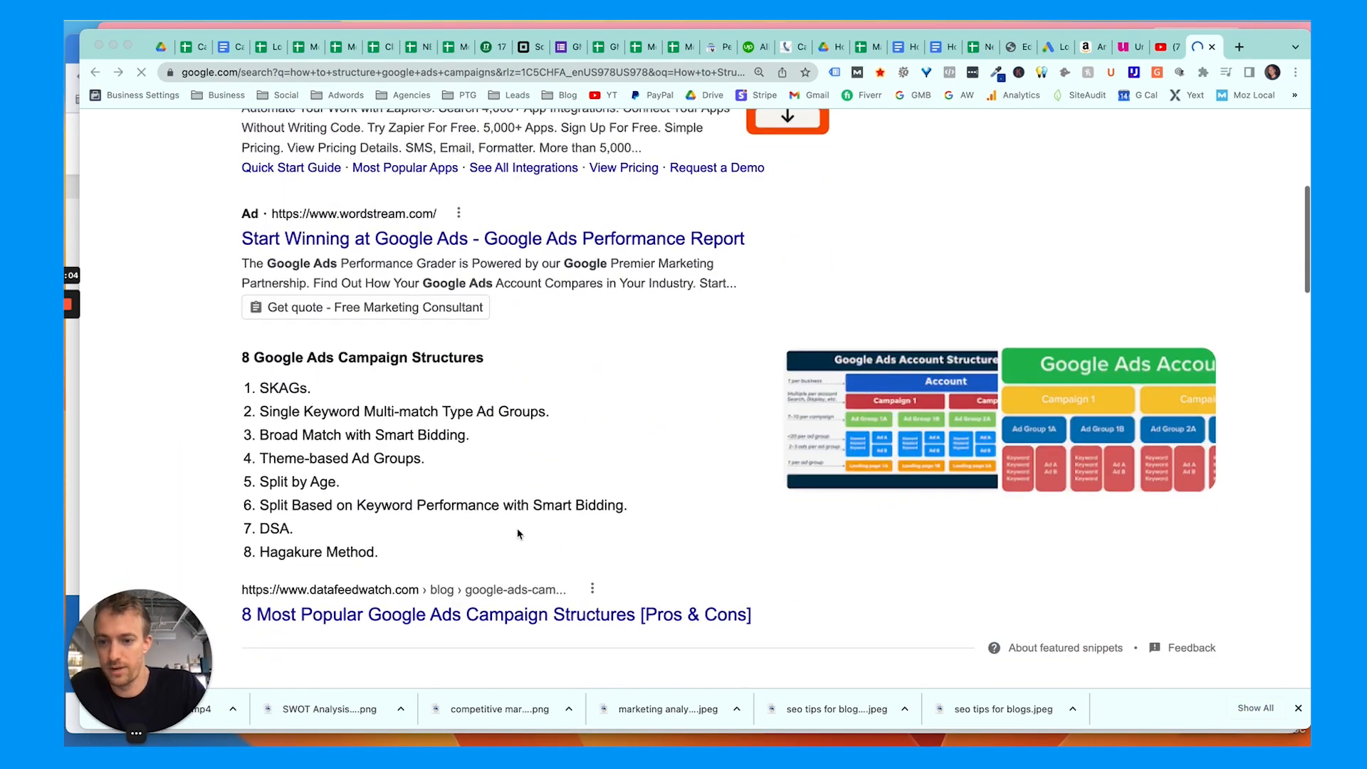
{"action": "scroll", "coordinate": [518, 533], "scroll_direction": "down", "scroll_amount": 15}
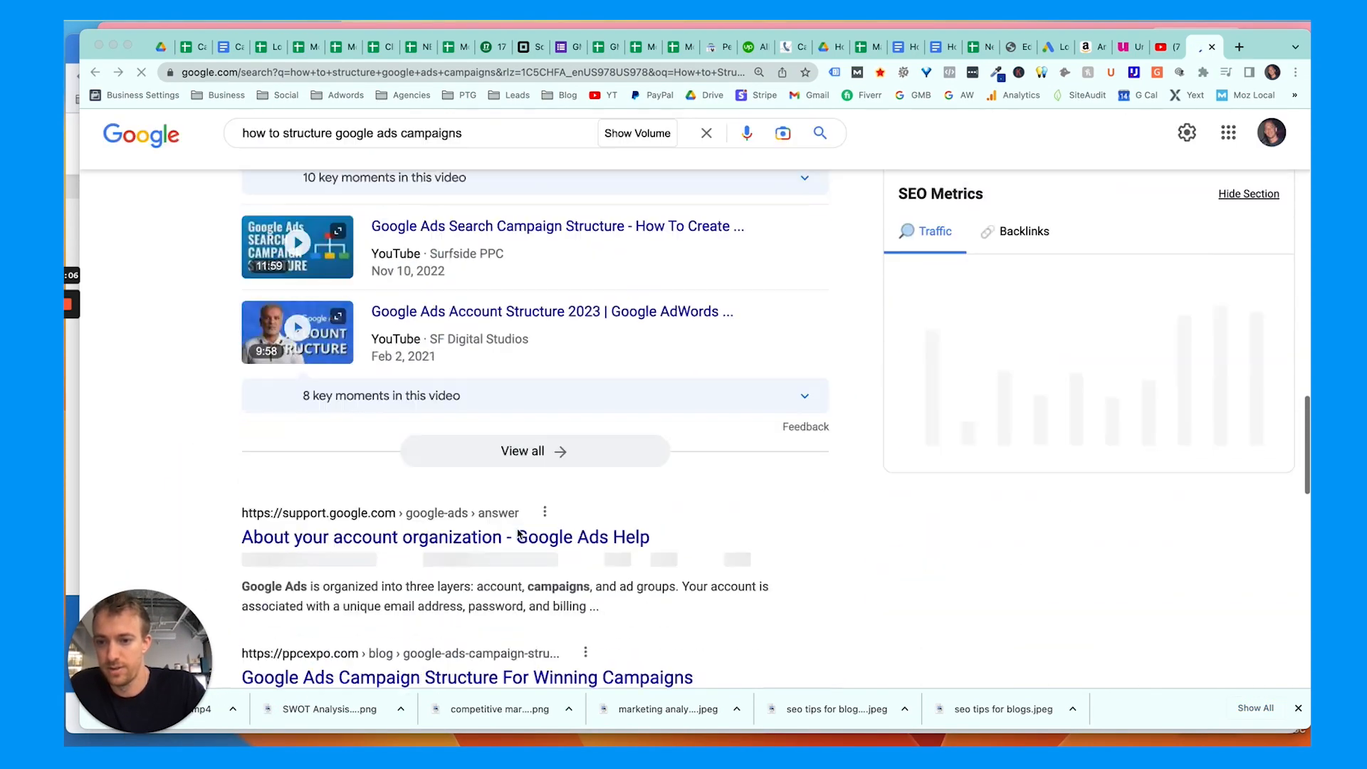
{"action": "scroll", "coordinate": [517, 532], "scroll_direction": "down", "scroll_amount": 10}
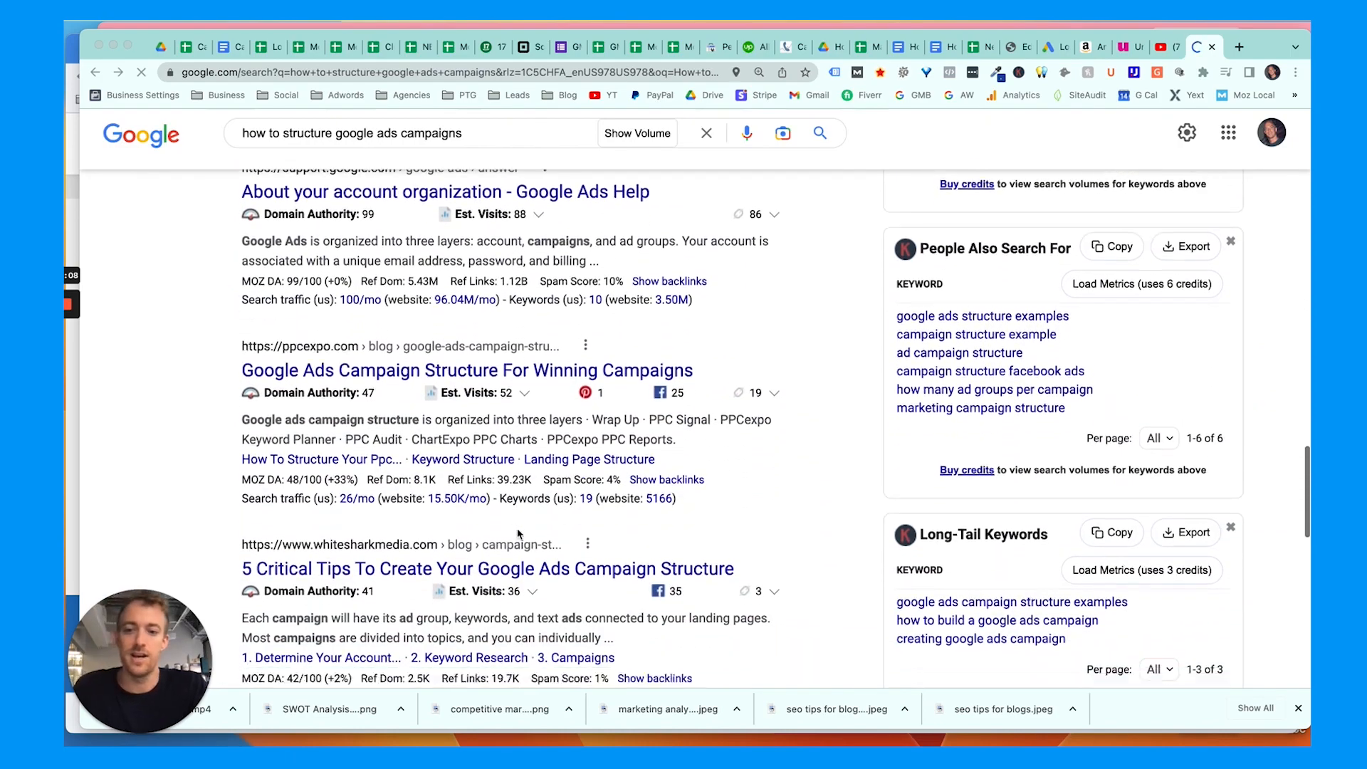
{"action": "scroll", "coordinate": [518, 532], "scroll_direction": "down", "scroll_amount": 10}
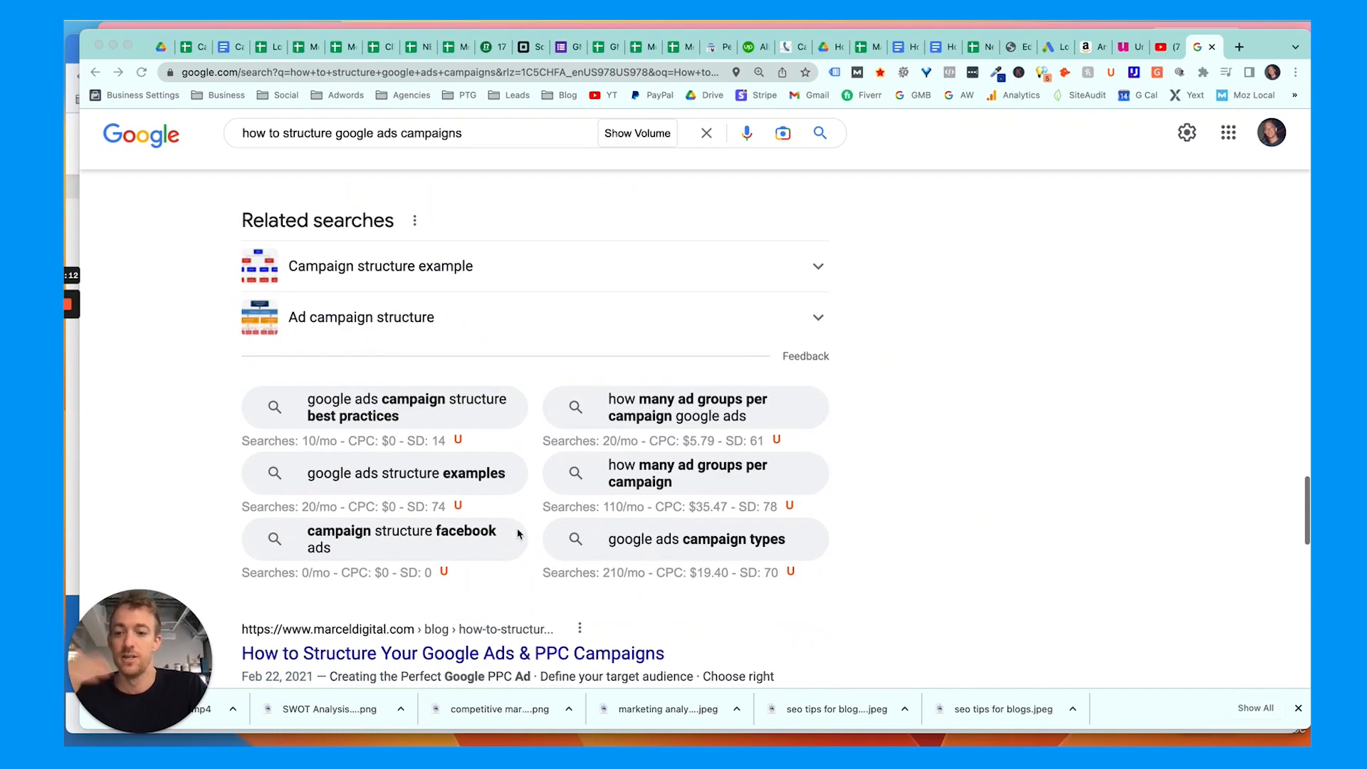
{"action": "scroll", "coordinate": [518, 533], "scroll_direction": "down", "scroll_amount": 8}
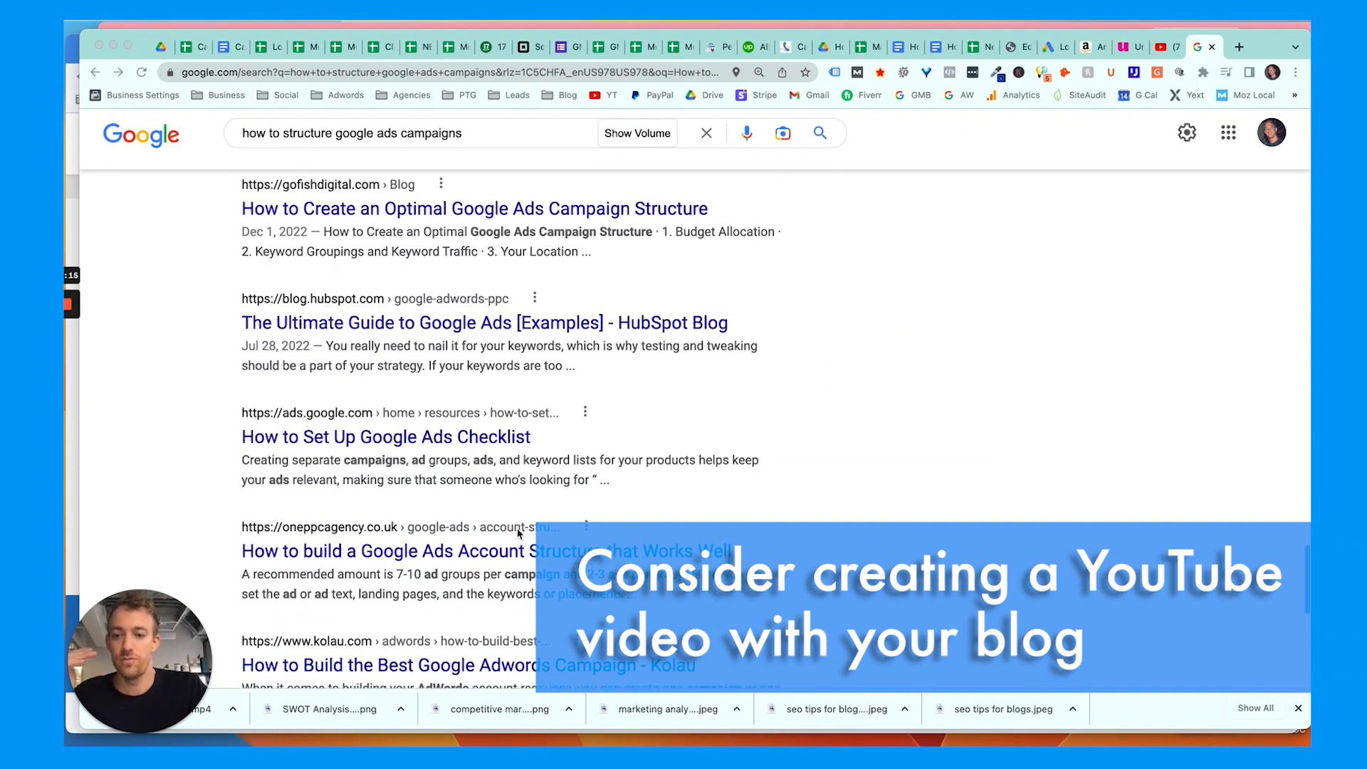
{"action": "scroll", "coordinate": [519, 533], "scroll_direction": "down", "scroll_amount": 6}
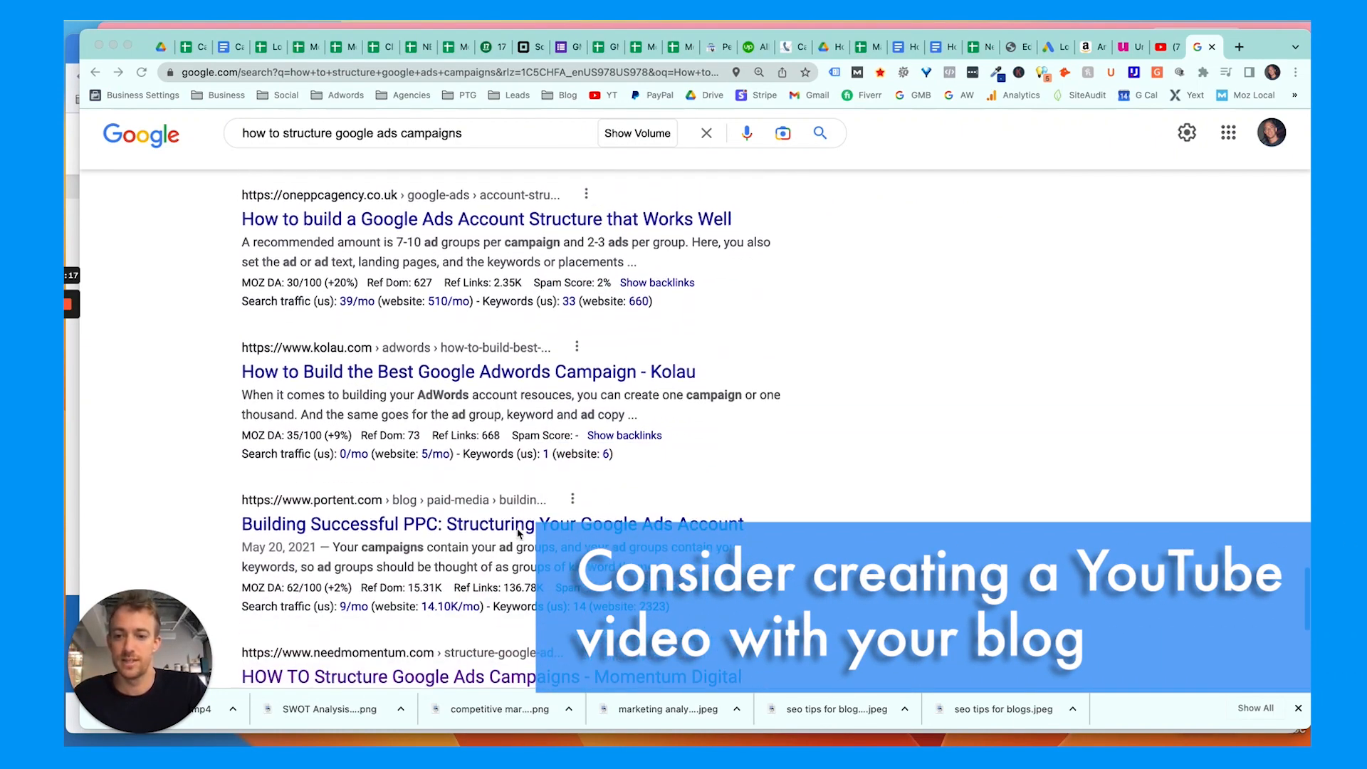
{"action": "scroll", "coordinate": [519, 532], "scroll_direction": "down", "scroll_amount": 3}
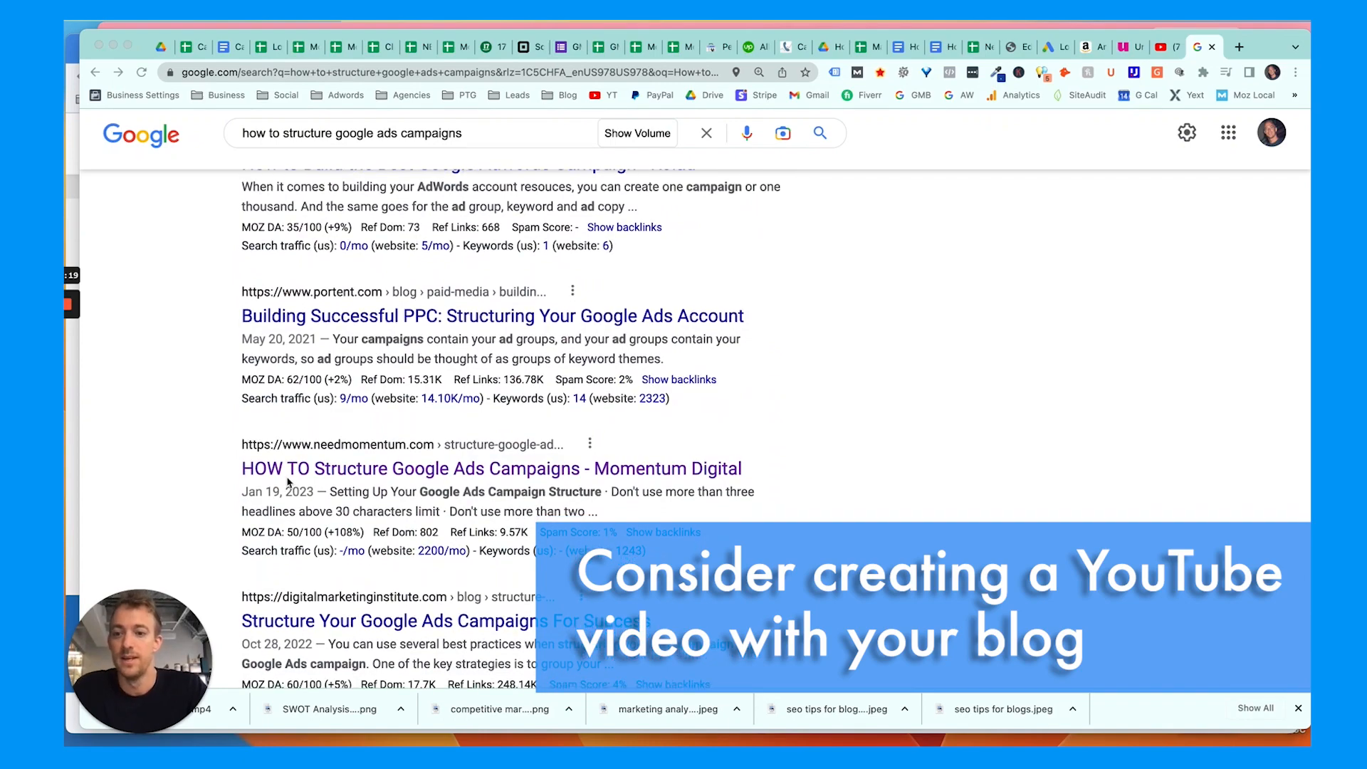
{"action": "triple_click", "coordinate": [228, 482]}
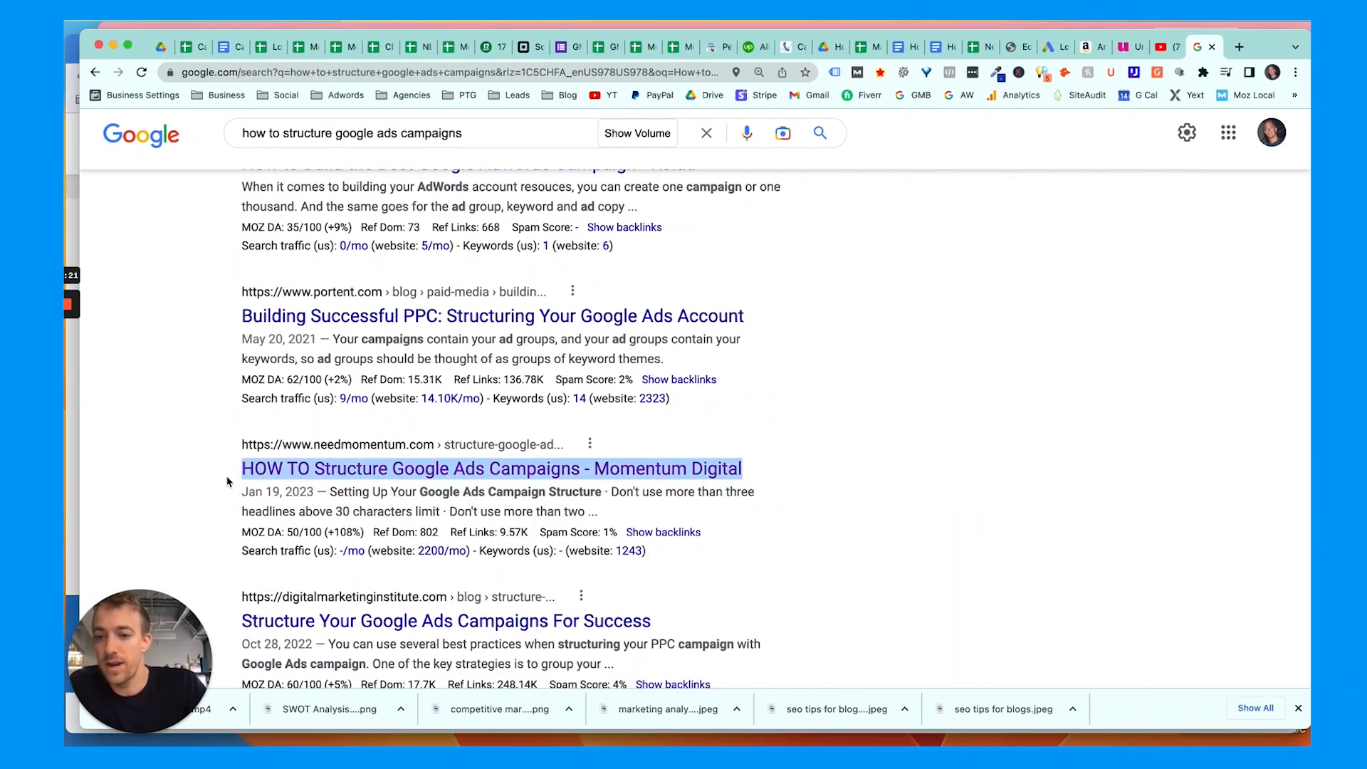
- Show the search volume for the query and look over the organic results and related searches
{"action": "scroll", "coordinate": [227, 481], "scroll_direction": "up", "scroll_amount": 15}
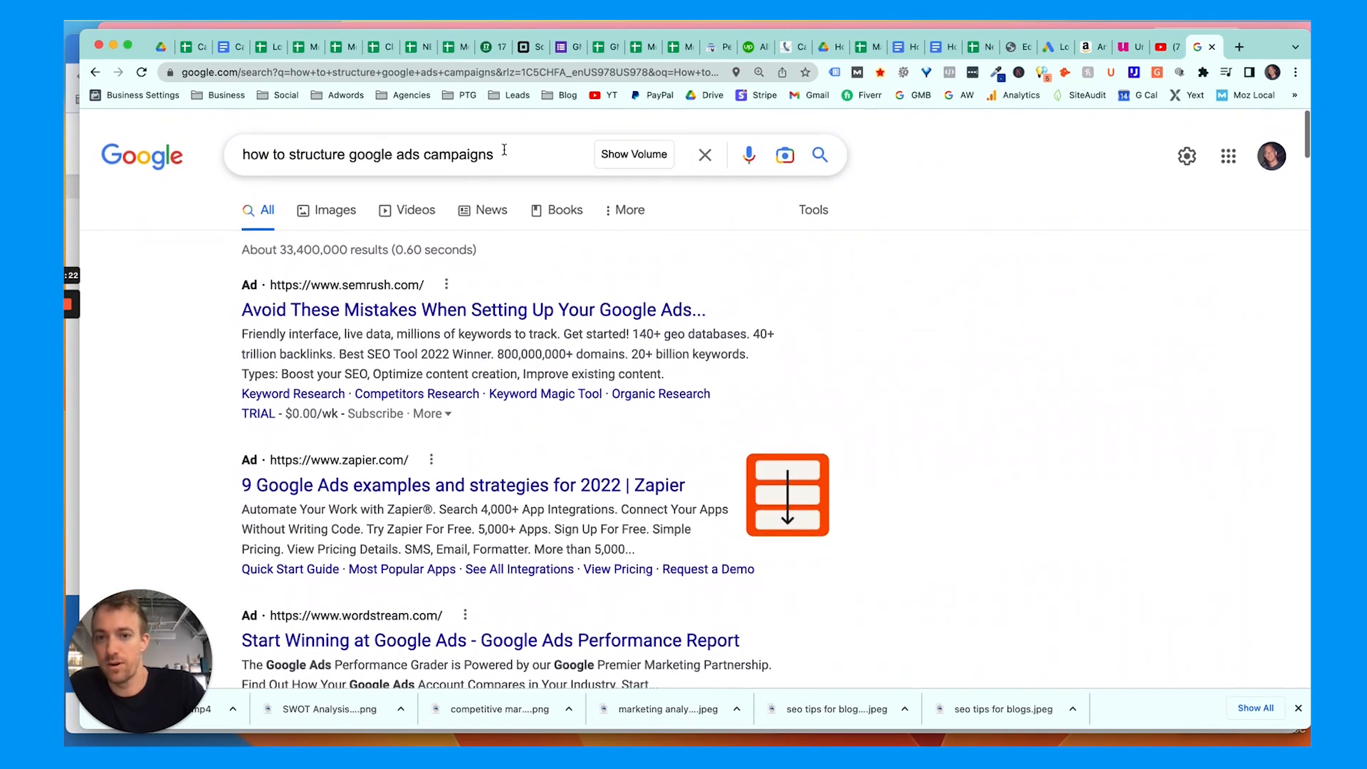
{"action": "left_click", "coordinate": [625, 156]}
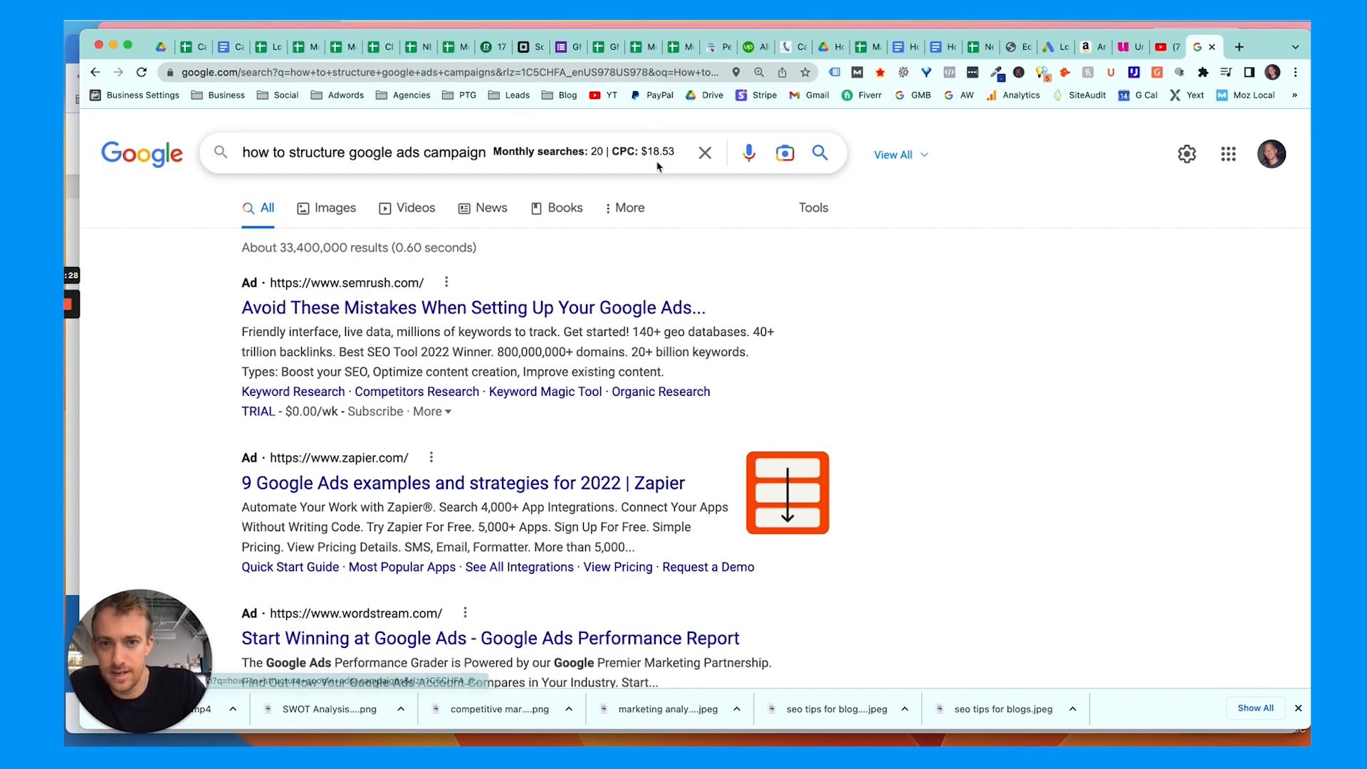
{"action": "scroll", "coordinate": [649, 174], "scroll_direction": "down", "scroll_amount": 10}
{"action": "scroll", "coordinate": [649, 174], "scroll_direction": "down", "scroll_amount": 10}
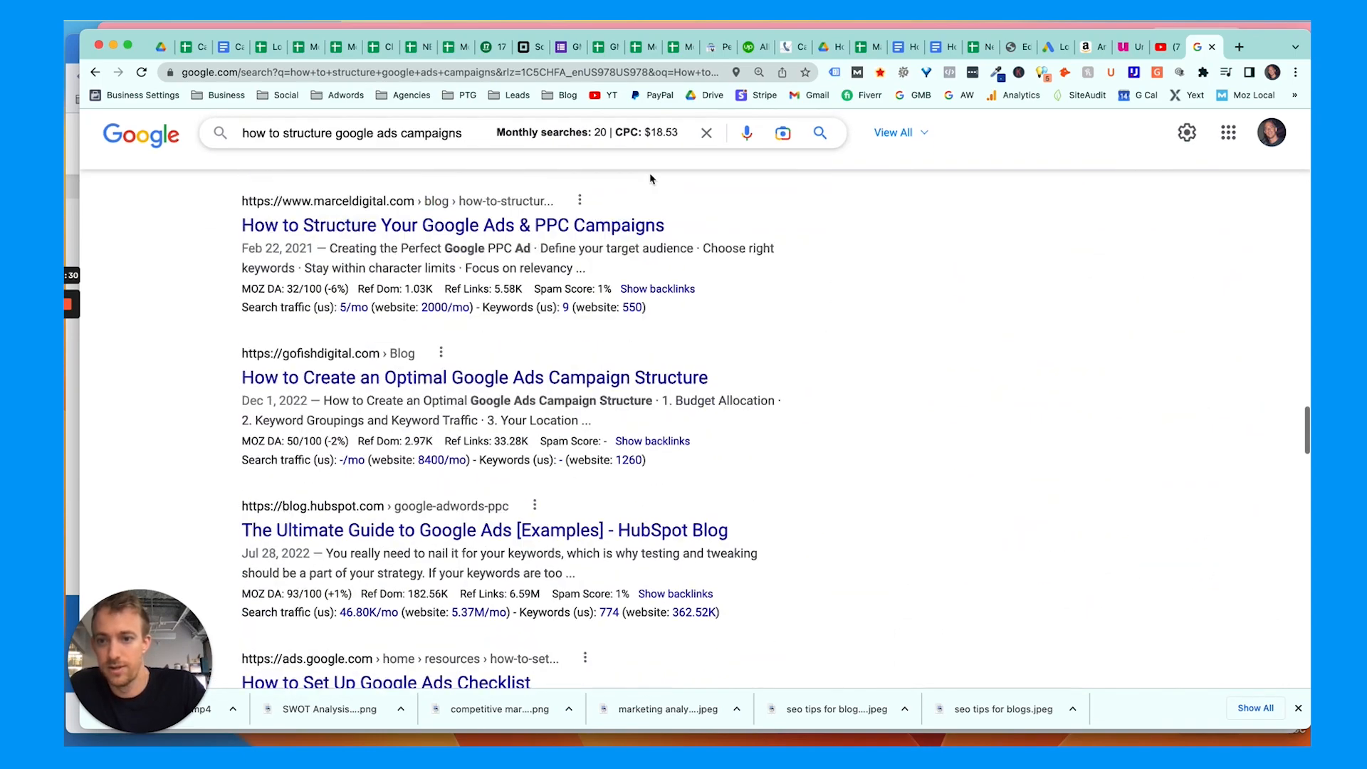
{"action": "scroll", "coordinate": [651, 178], "scroll_direction": "up", "scroll_amount": 5}
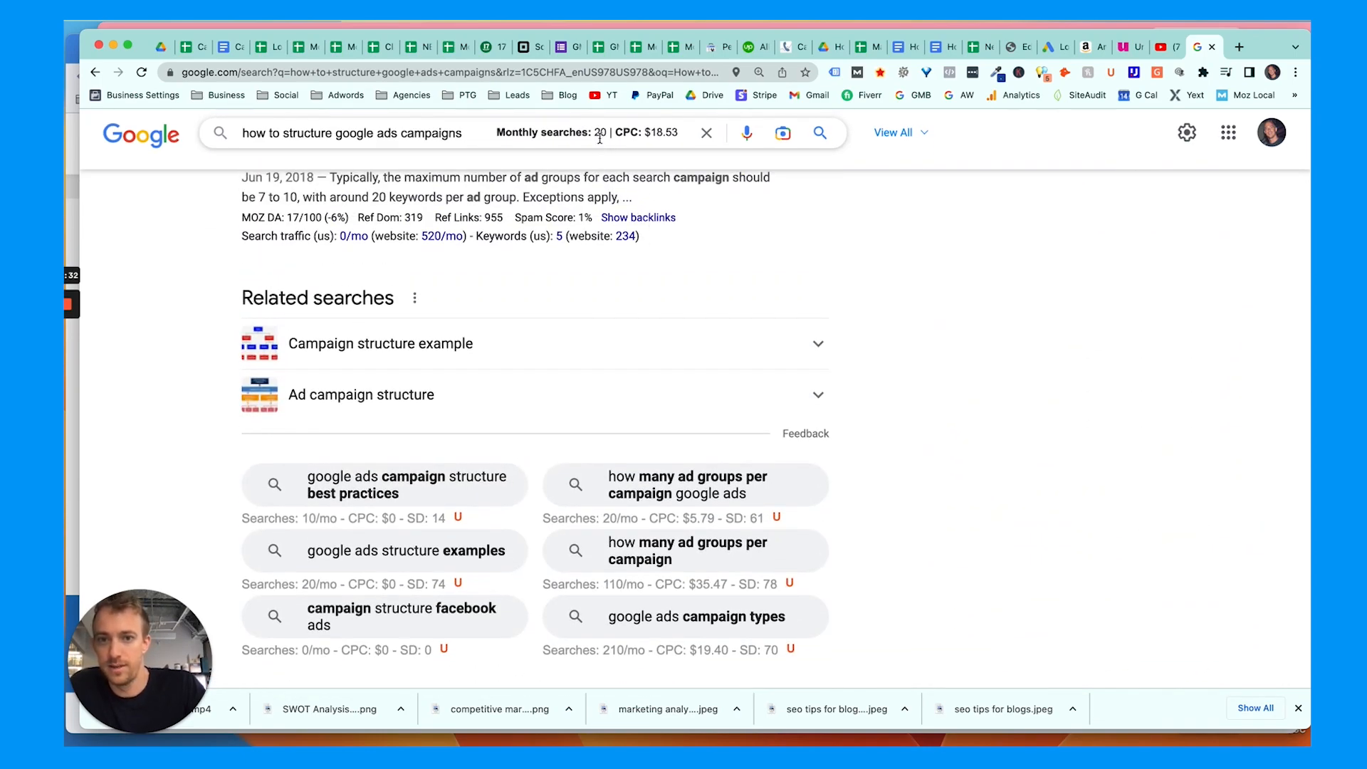
- Shorten the query by removing "how to" and search Google for "structure google ads campaigns"
{"action": "left_click", "coordinate": [284, 136]}
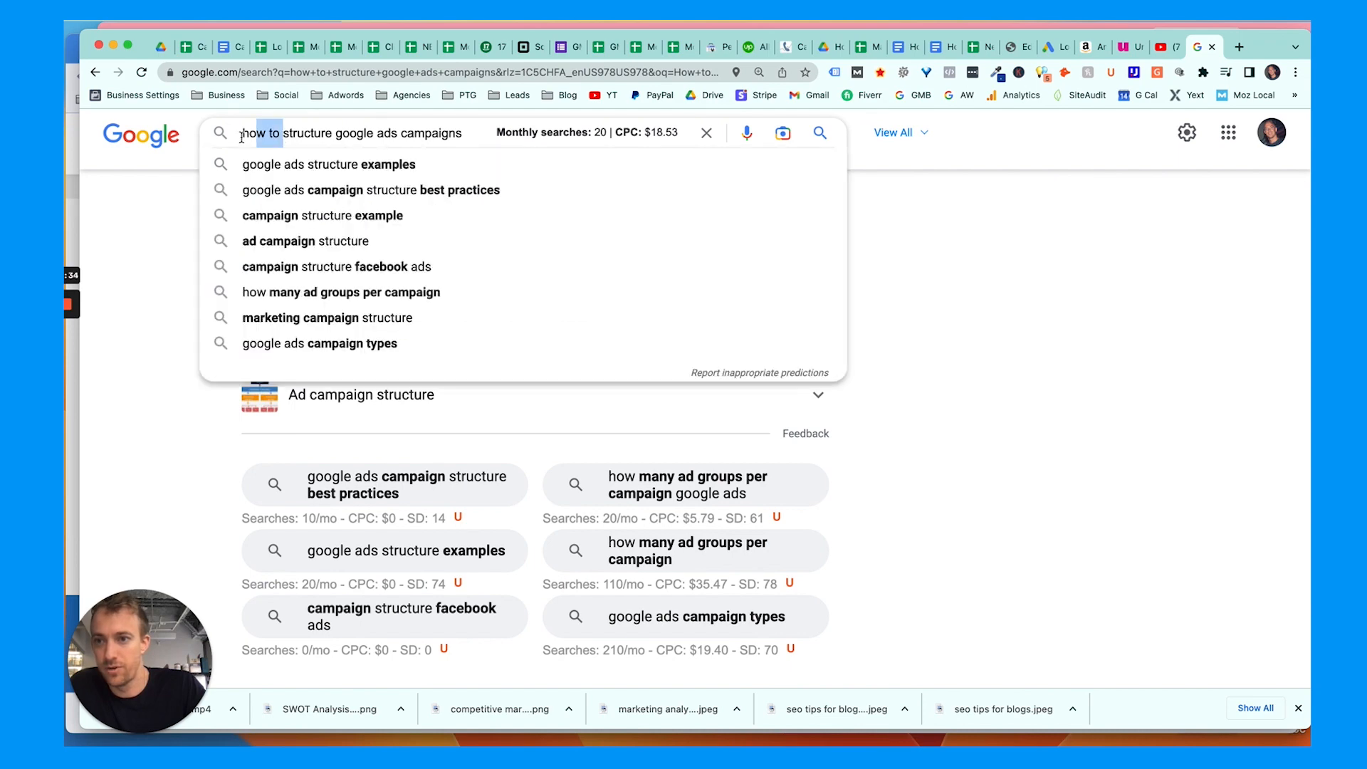
{"action": "key", "text": "BackSpace"}
{"action": "key", "text": "Return"}
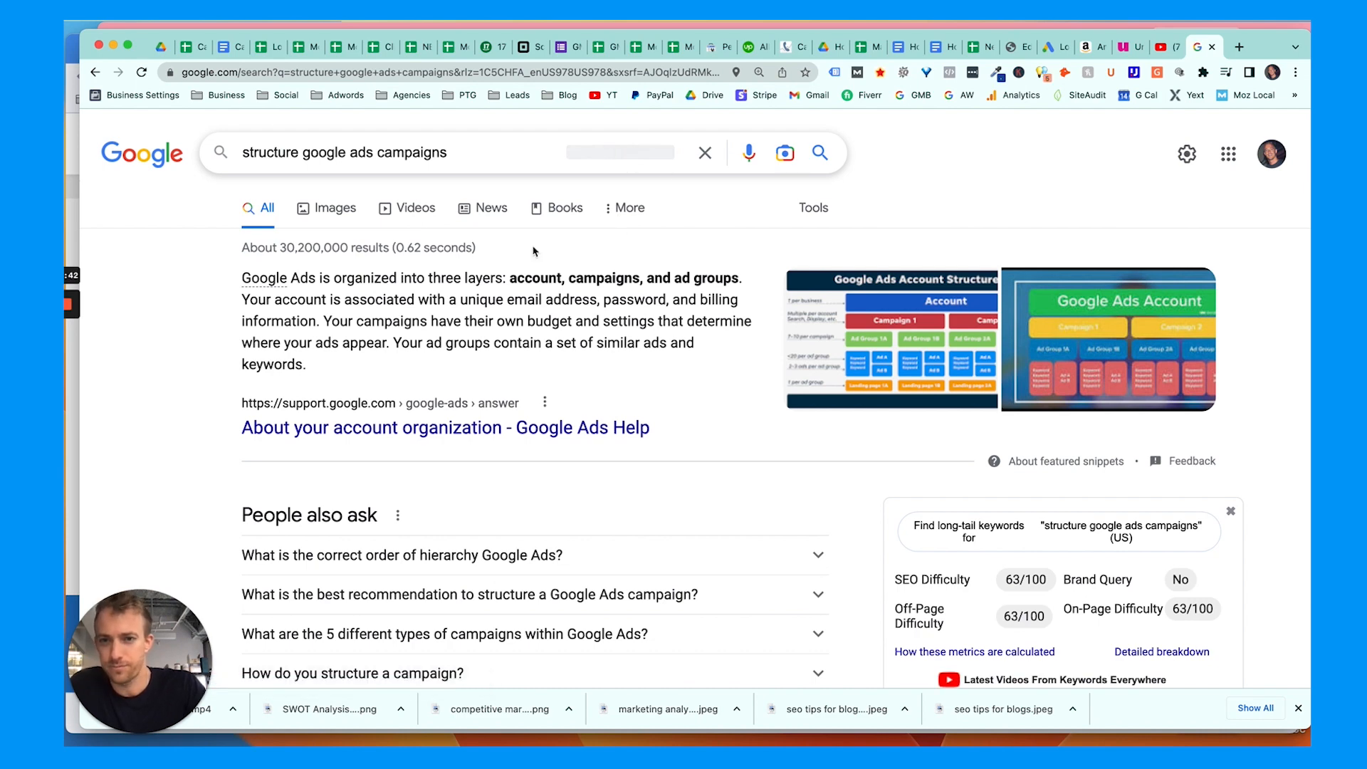
- Examine the results for "structure google ads campaigns", including keyword metrics and related searches, to locate the Momentum Digital article
{"action": "scroll", "coordinate": [535, 250], "scroll_direction": "down", "scroll_amount": 1}
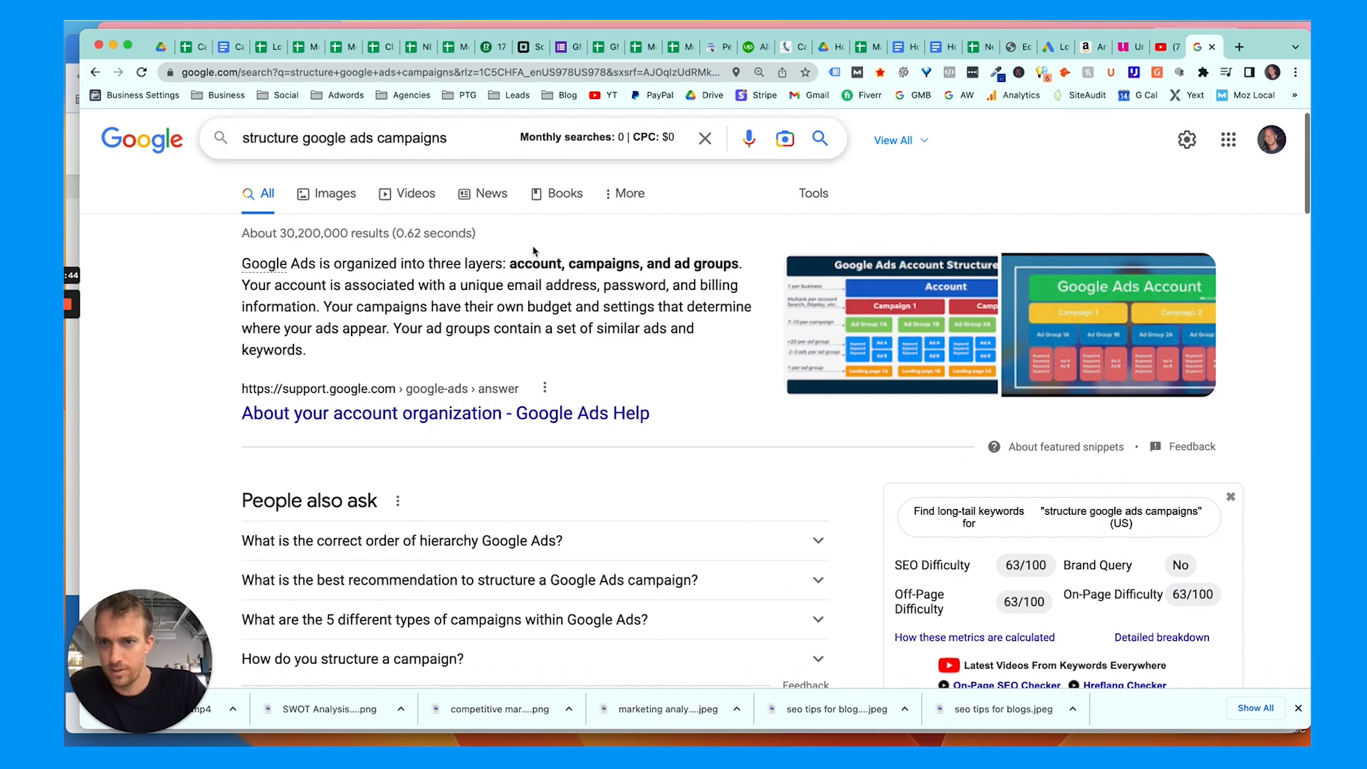
{"action": "scroll", "coordinate": [535, 250], "scroll_direction": "up", "scroll_amount": 1}
{"action": "scroll", "coordinate": [604, 277], "scroll_direction": "down", "scroll_amount": 10}
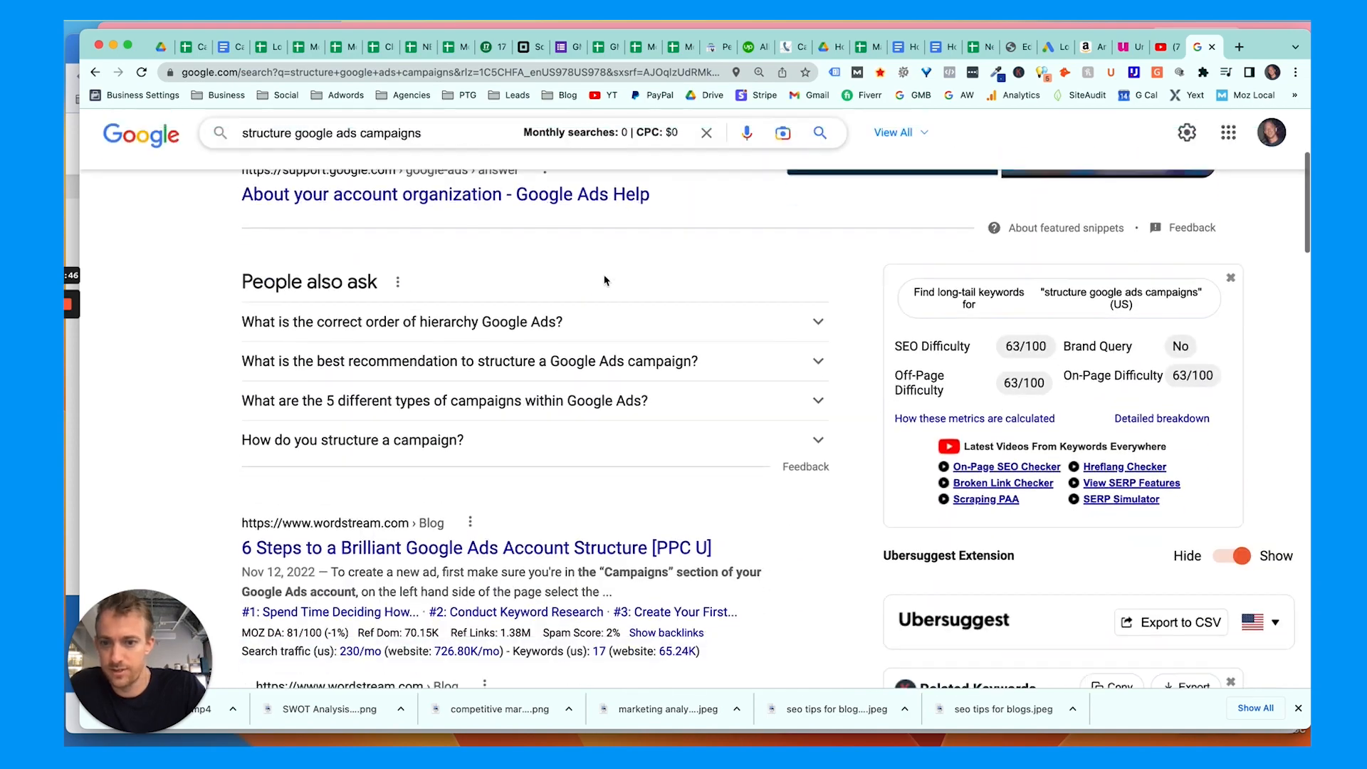
{"action": "scroll", "coordinate": [603, 282], "scroll_direction": "down", "scroll_amount": 10}
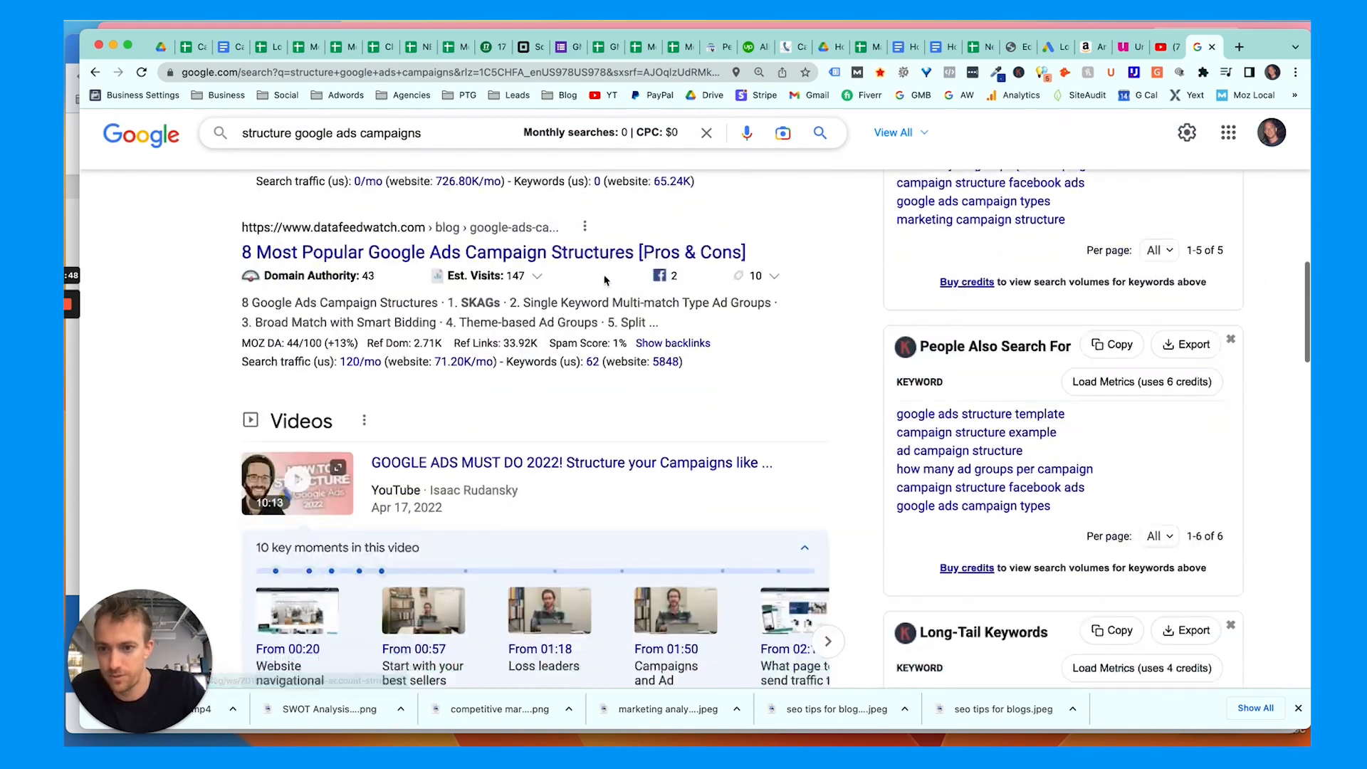
{"action": "scroll", "coordinate": [604, 279], "scroll_direction": "down", "scroll_amount": 10}
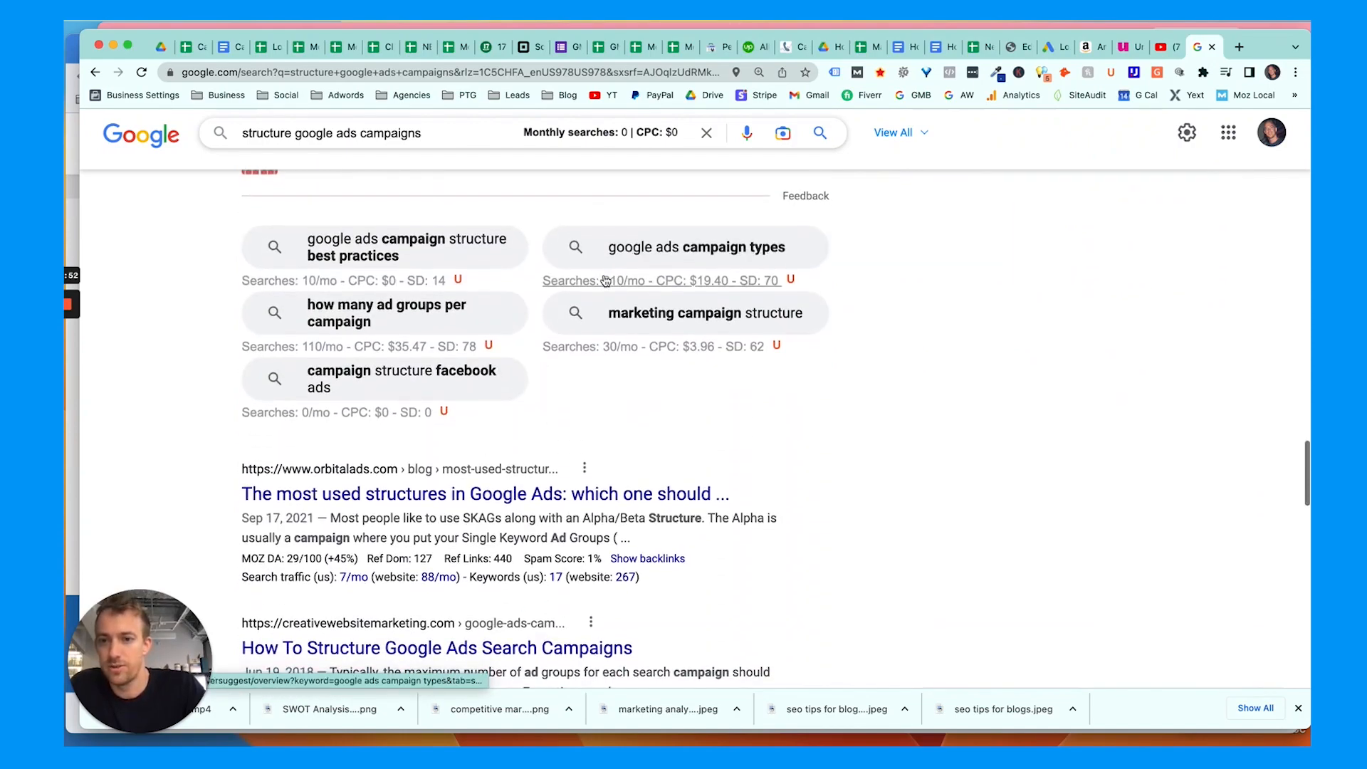
{"action": "scroll", "coordinate": [558, 388], "scroll_direction": "down", "scroll_amount": 10}
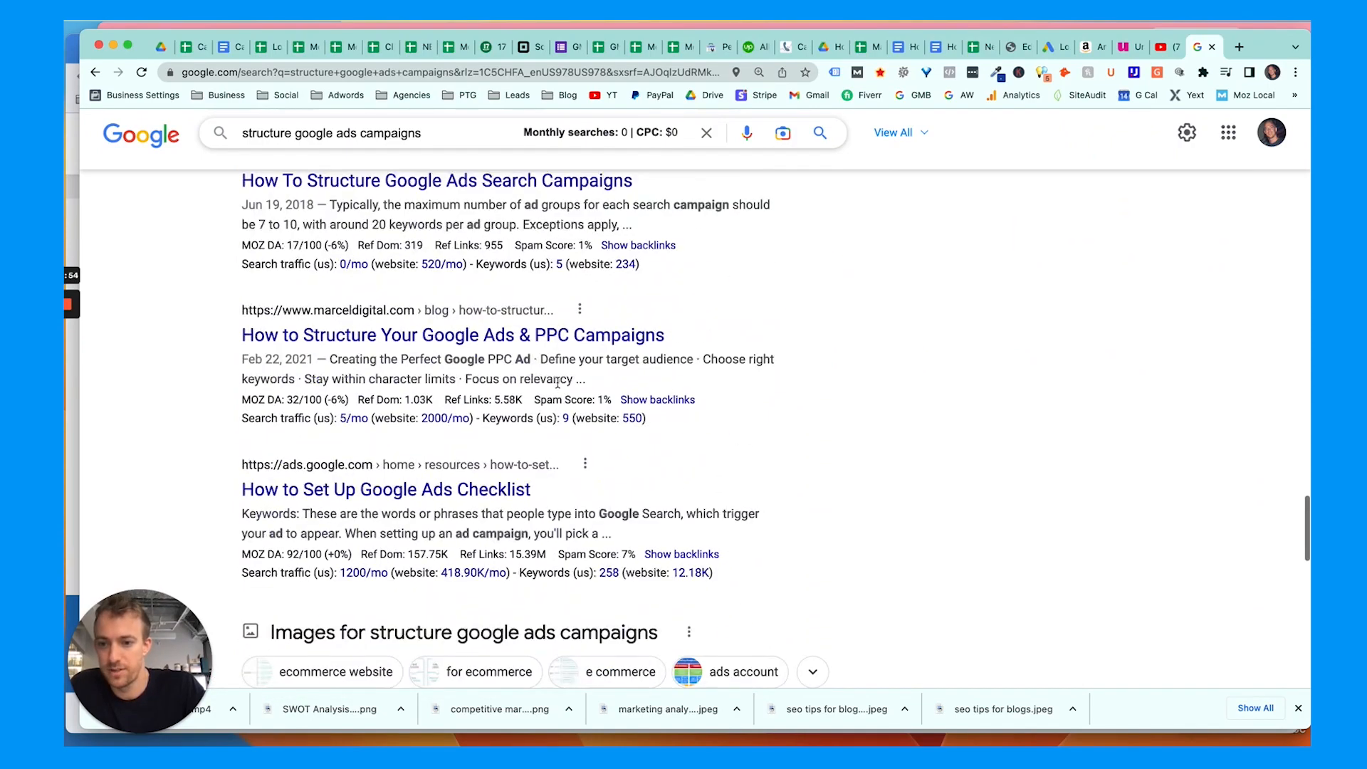
{"action": "scroll", "coordinate": [557, 382], "scroll_direction": "down", "scroll_amount": 15}
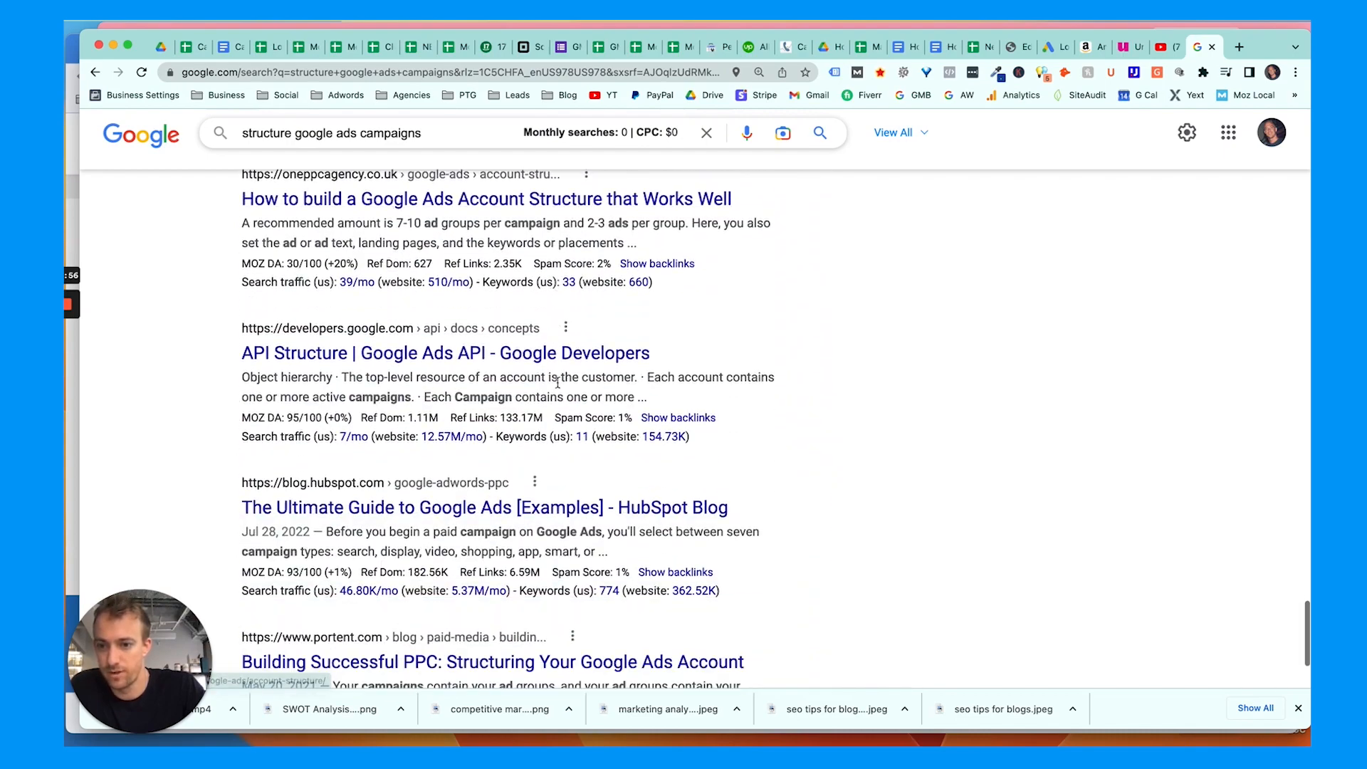
{"action": "scroll", "coordinate": [559, 387], "scroll_direction": "down", "scroll_amount": 8}
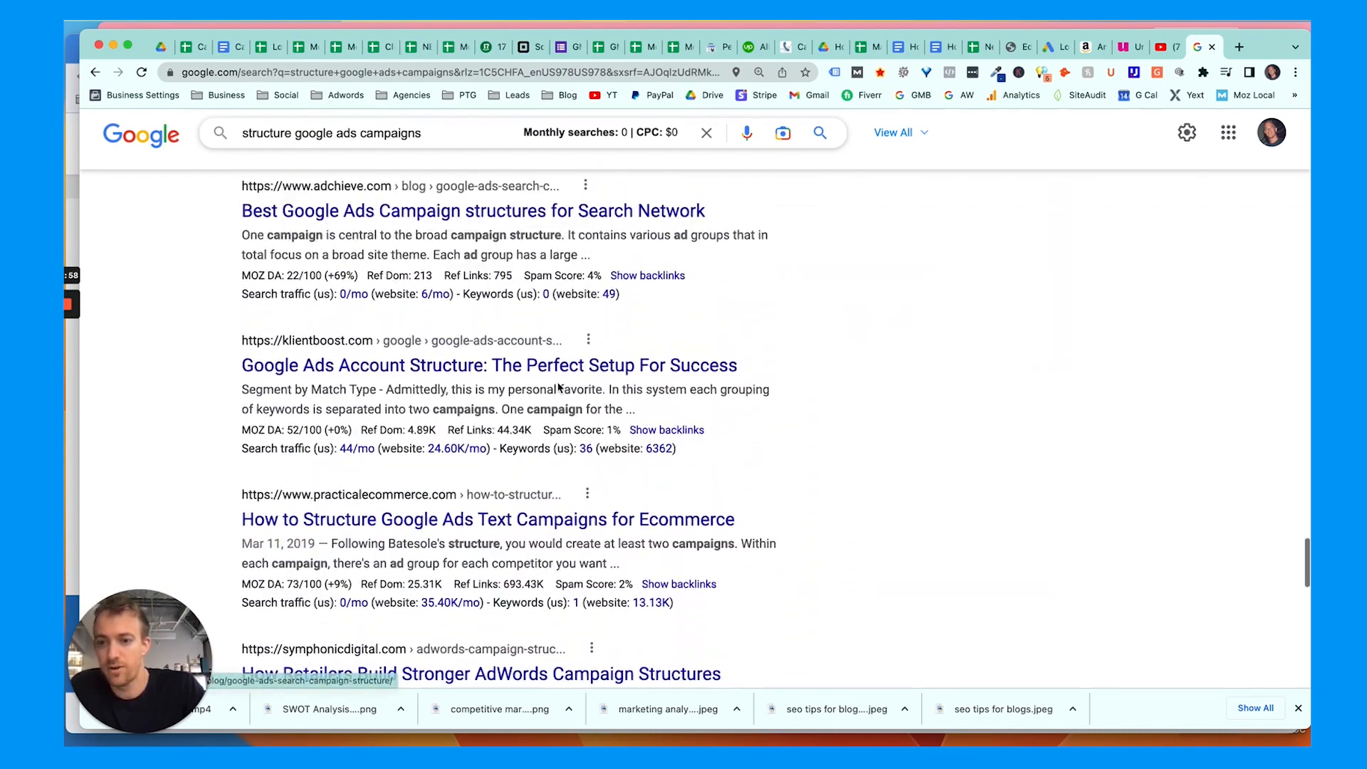
{"action": "scroll", "coordinate": [516, 418], "scroll_direction": "down", "scroll_amount": 10}
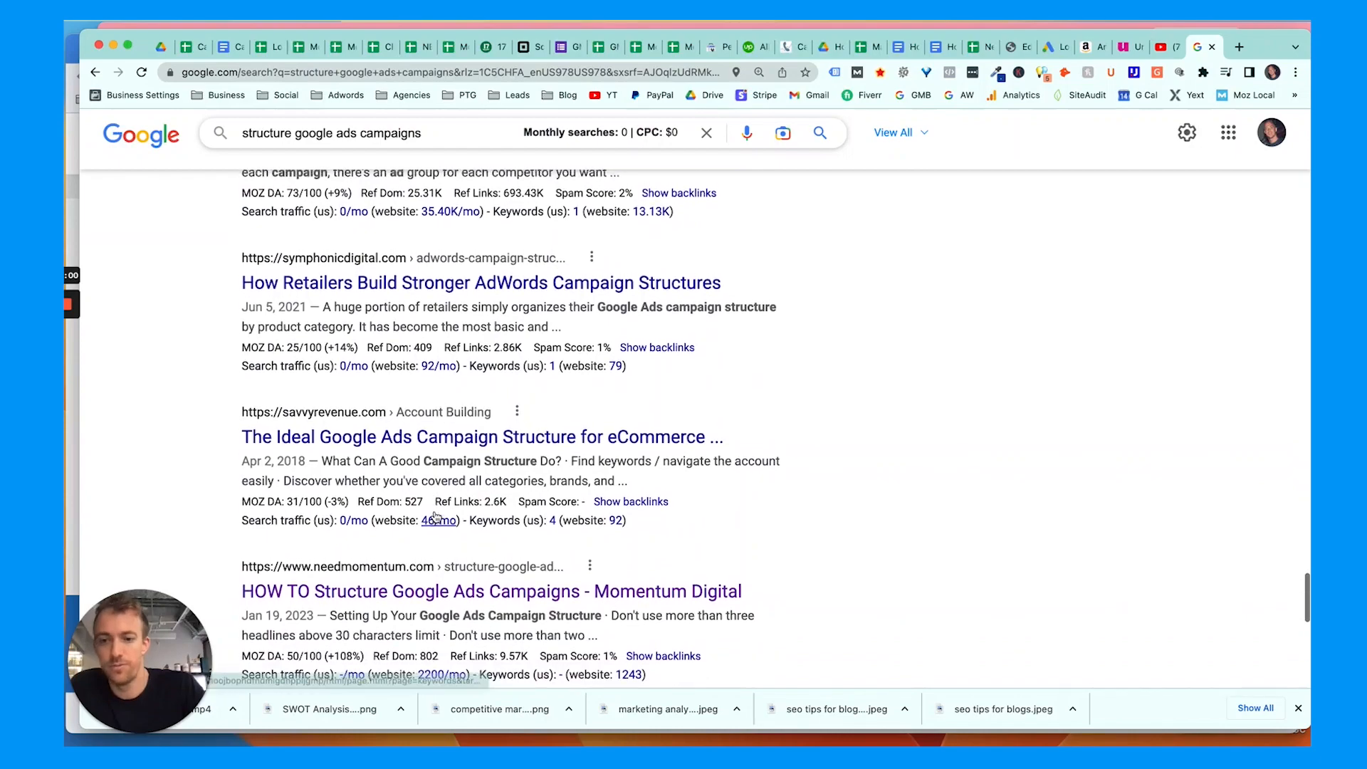
{"action": "scroll", "coordinate": [927, 270], "scroll_direction": "up", "scroll_amount": 20}
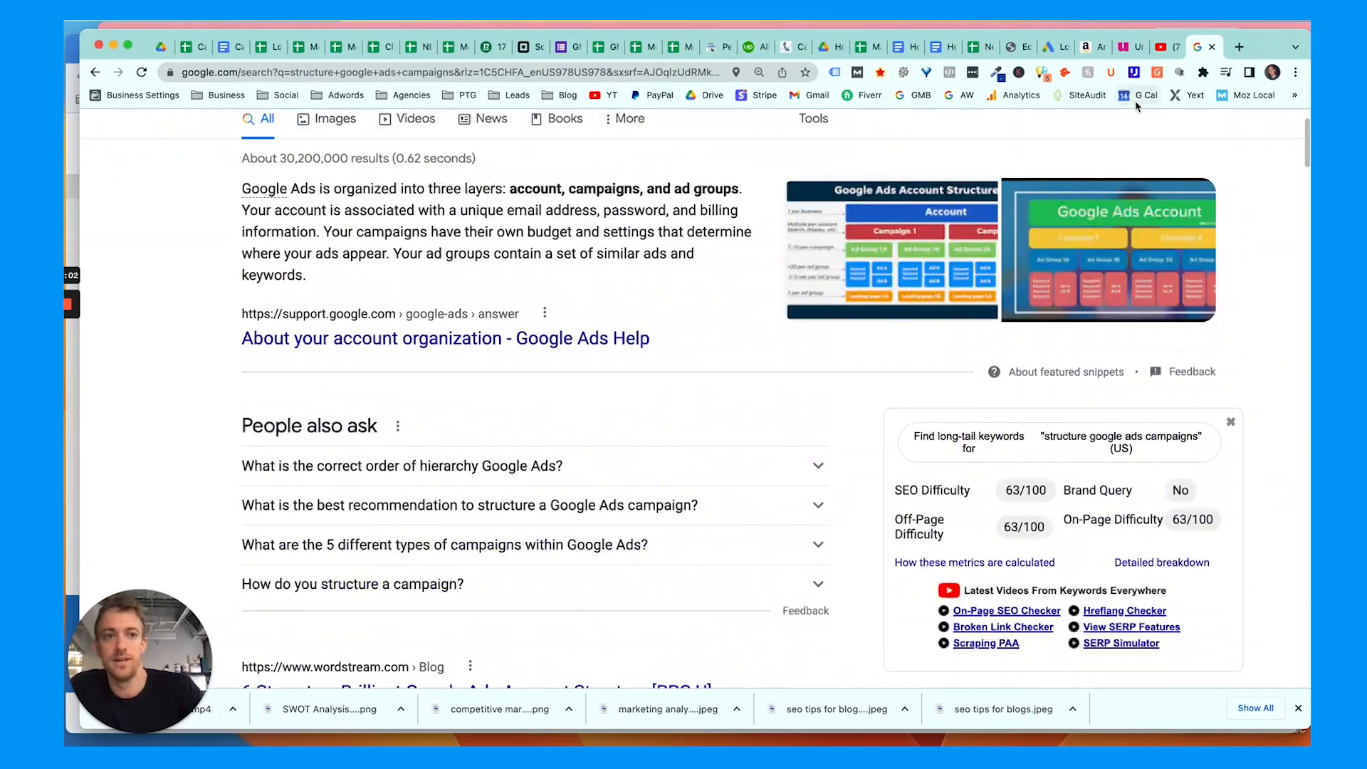
- Close the search results and open "Rank Higher on Google: 9 Tips to Help Your Blog Post" from the website's Momentum Monday Marketing Blog
{"action": "left_click", "coordinate": [1212, 46]}
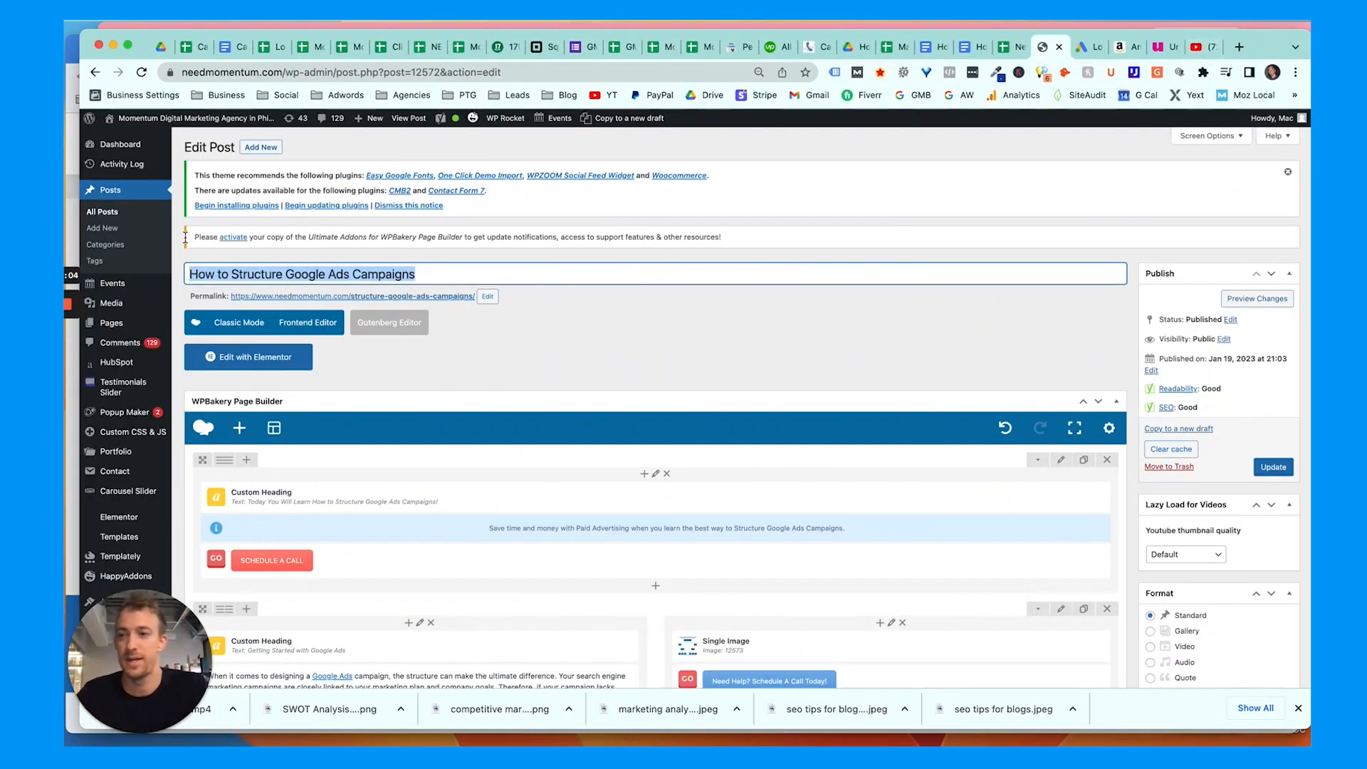
{"action": "left_click", "coordinate": [70, 241]}
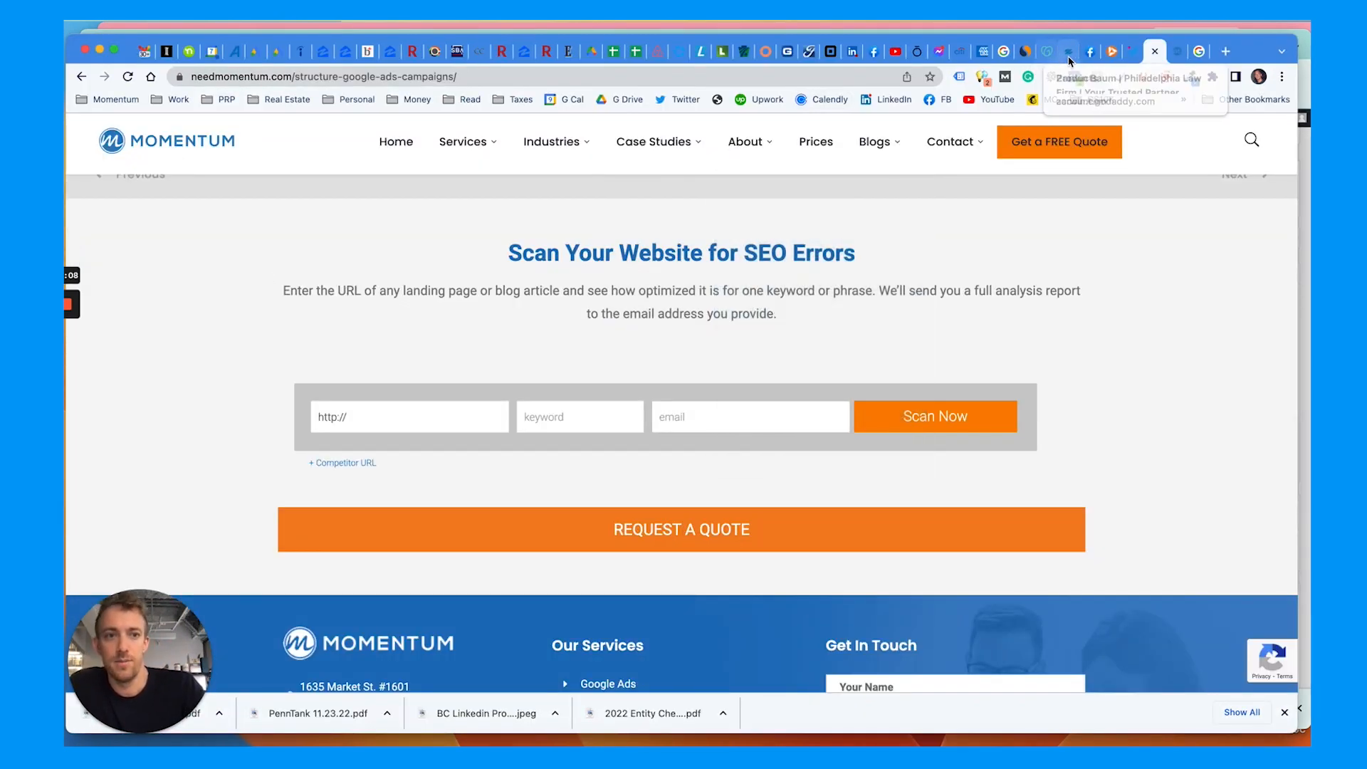
{"action": "scroll", "coordinate": [732, 272], "scroll_direction": "up", "scroll_amount": 3}
{"action": "mouse_move", "coordinate": [876, 141]}
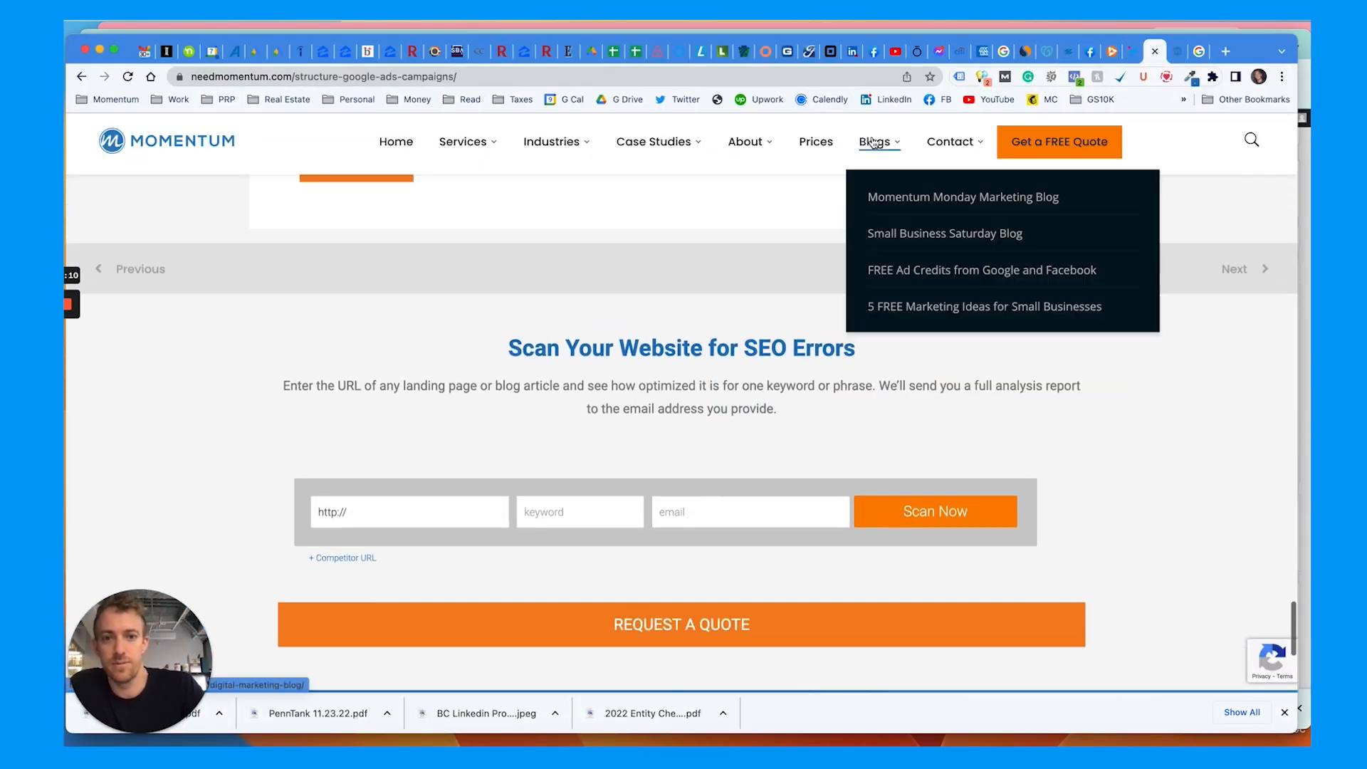
{"action": "left_click", "coordinate": [882, 202]}
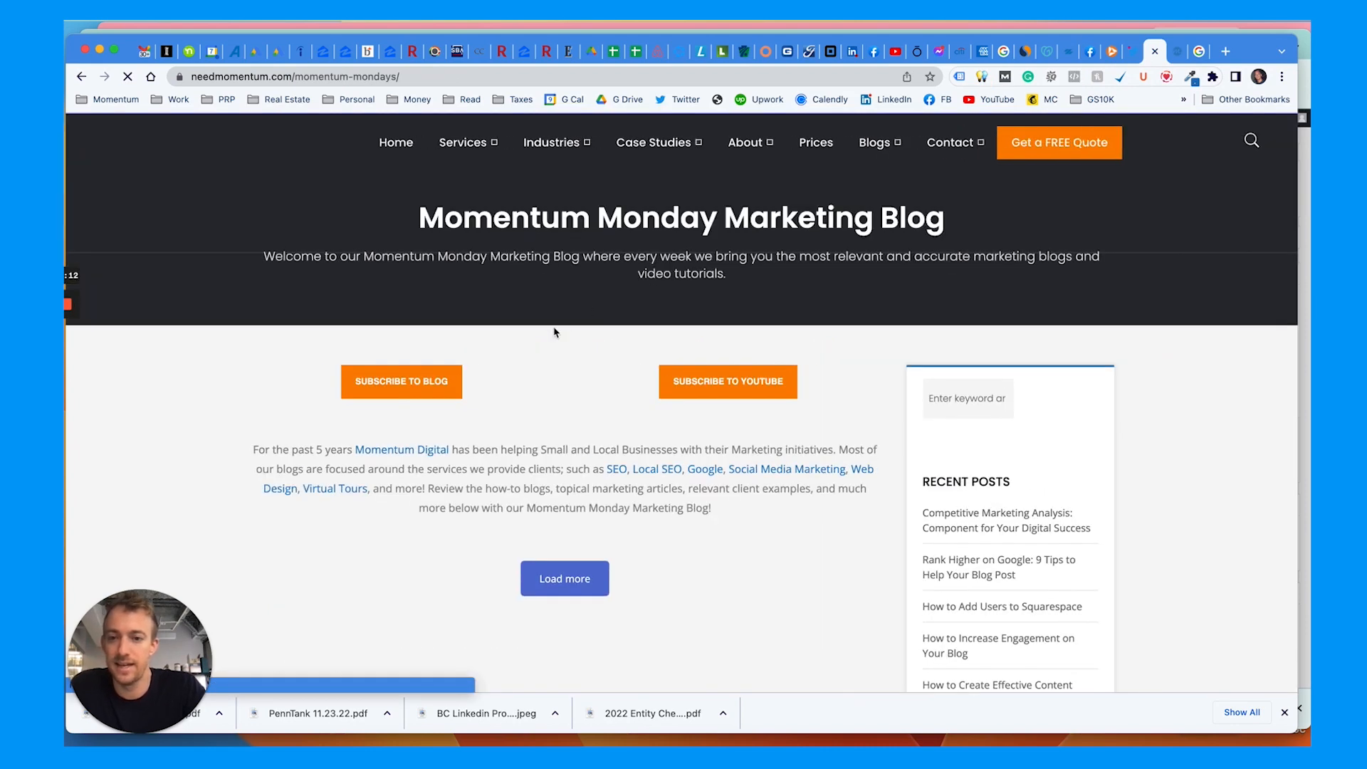
{"action": "scroll", "coordinate": [553, 332], "scroll_direction": "down", "scroll_amount": 5}
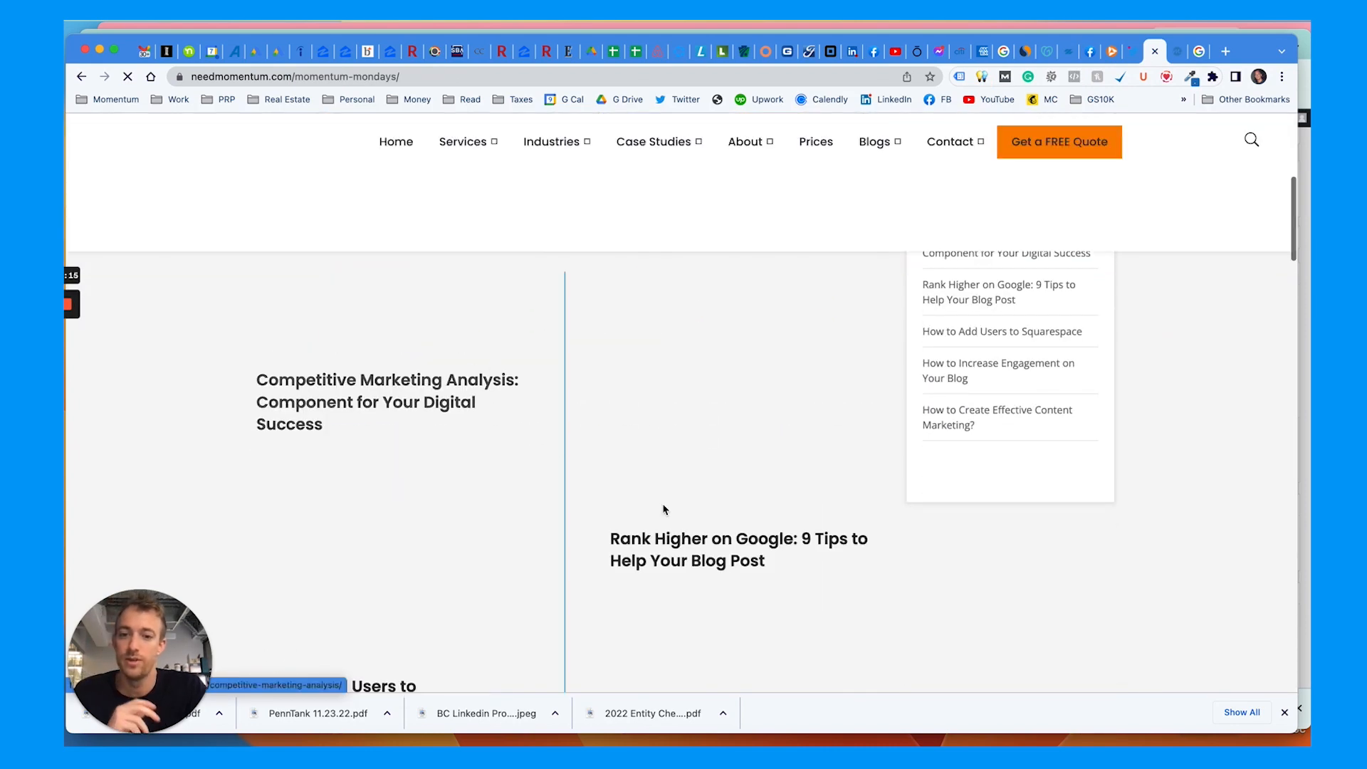
{"action": "left_click", "coordinate": [699, 570]}
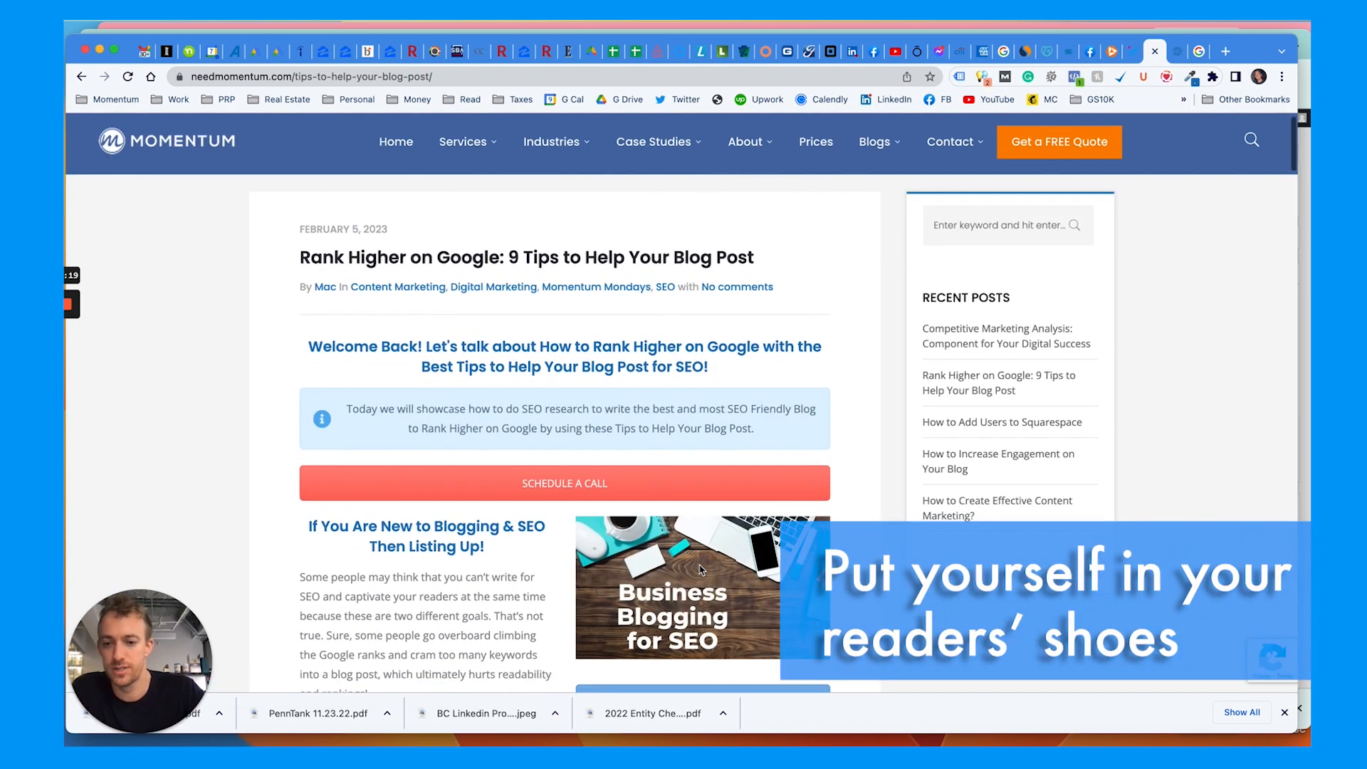
- Read the blog post's introduction, its related-article links and the "Focus Your Blog On The Reader" tip
{"action": "scroll", "coordinate": [699, 569], "scroll_direction": "down", "scroll_amount": 8}
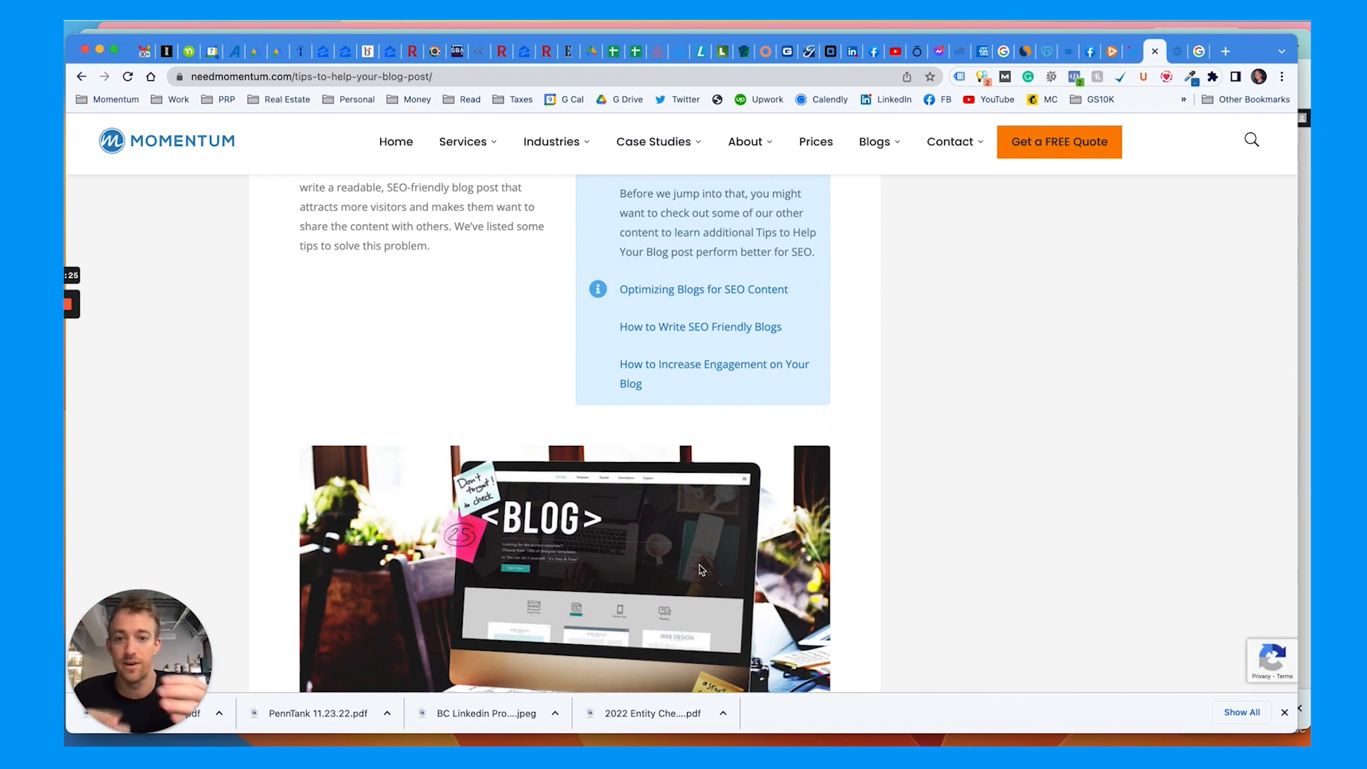
{"action": "scroll", "coordinate": [701, 569], "scroll_direction": "down", "scroll_amount": 9}
{"action": "scroll", "coordinate": [699, 566], "scroll_direction": "up", "scroll_amount": 10}
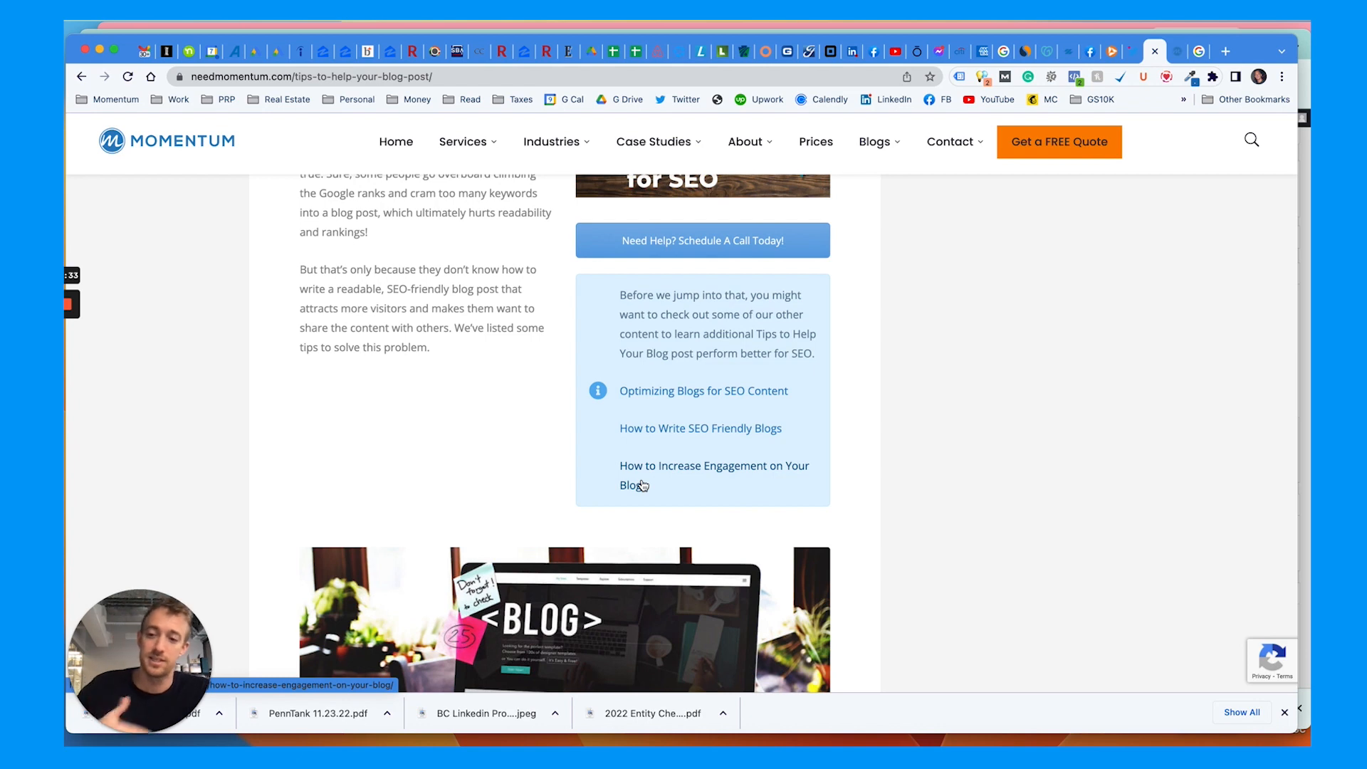
{"action": "scroll", "coordinate": [643, 485], "scroll_direction": "down", "scroll_amount": 10}
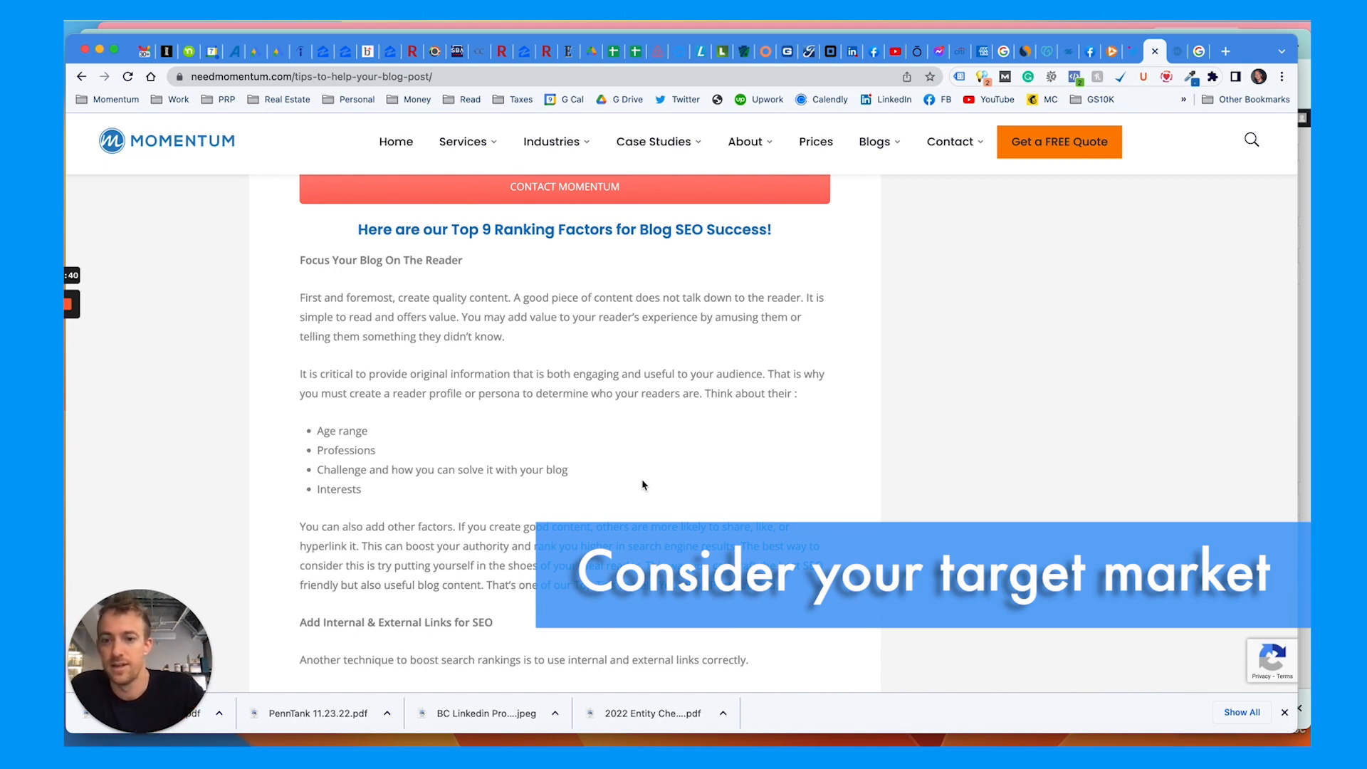
{"action": "scroll", "coordinate": [642, 485], "scroll_direction": "down", "scroll_amount": 1}
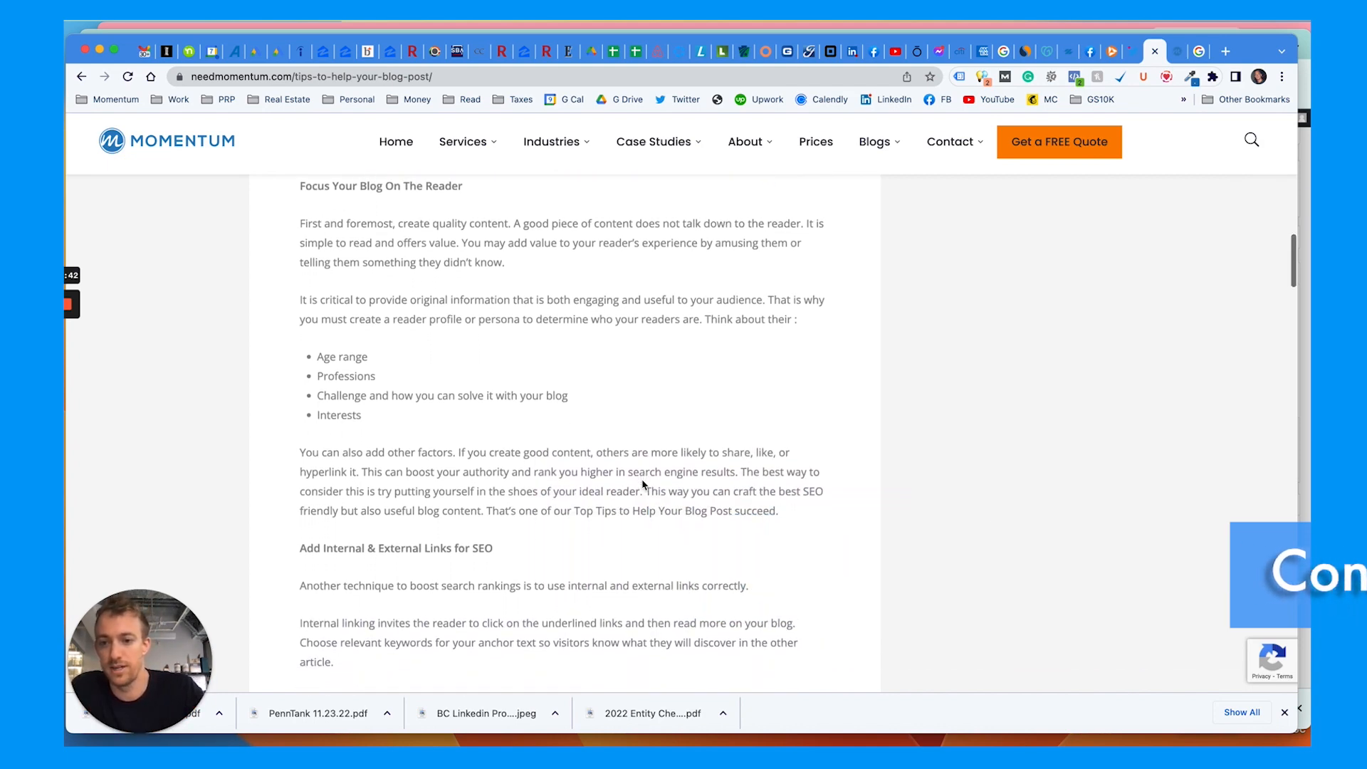
{"action": "scroll", "coordinate": [643, 485], "scroll_direction": "down", "scroll_amount": 5}
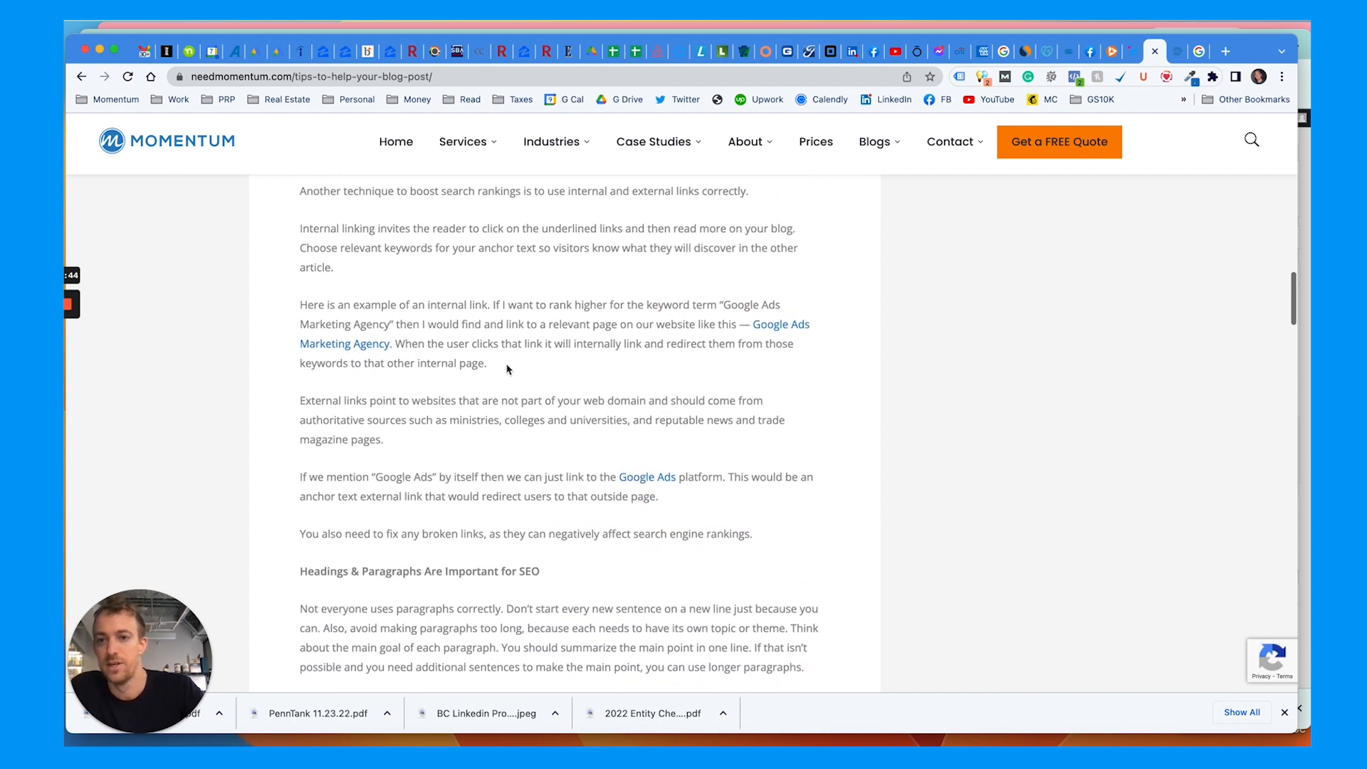
- Highlight the "Add Internal & External Links for SEO" and "Headings & Paragraphs Are Important for SEO" headings in the article
{"action": "scroll", "coordinate": [508, 369], "scroll_direction": "up", "scroll_amount": 1}
{"action": "triple_click", "coordinate": [400, 220]}
{"action": "scroll", "coordinate": [420, 222], "scroll_direction": "down", "scroll_amount": 3}
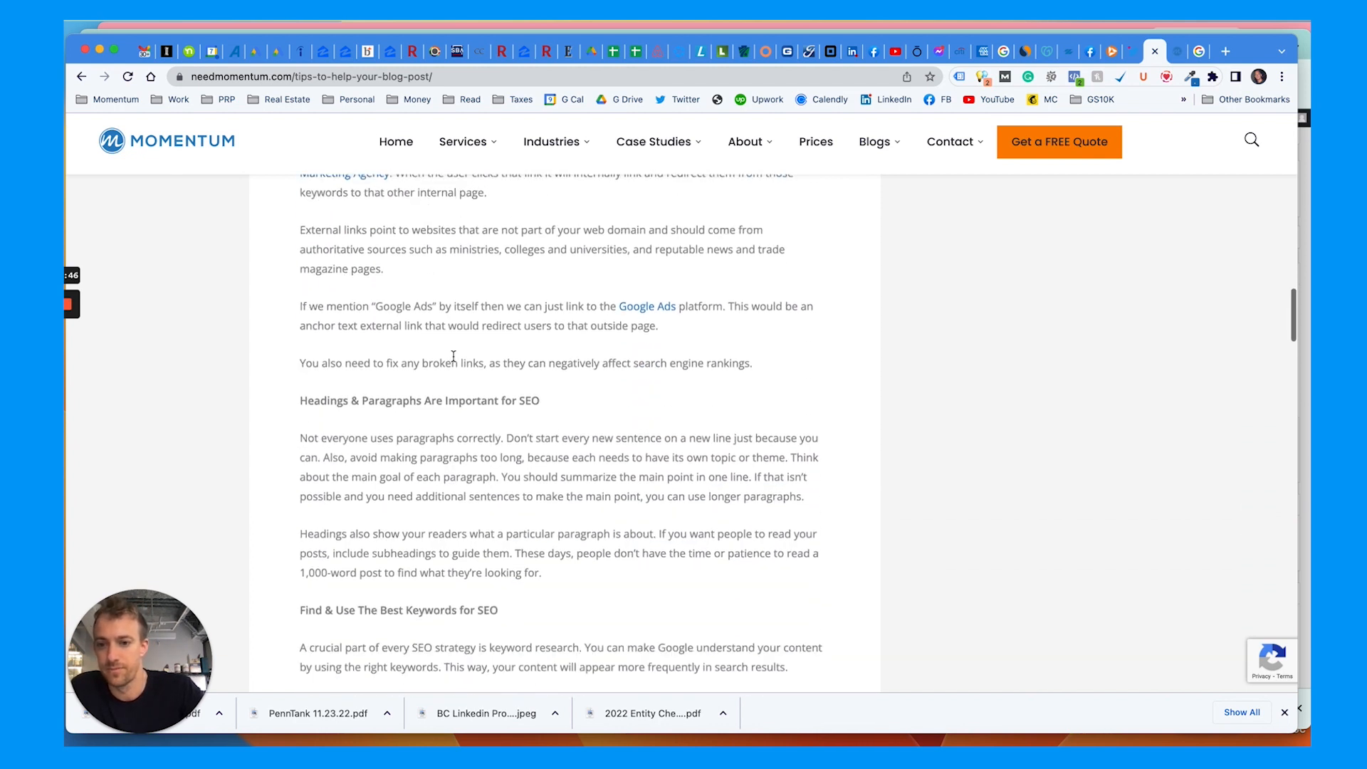
{"action": "triple_click", "coordinate": [415, 404]}
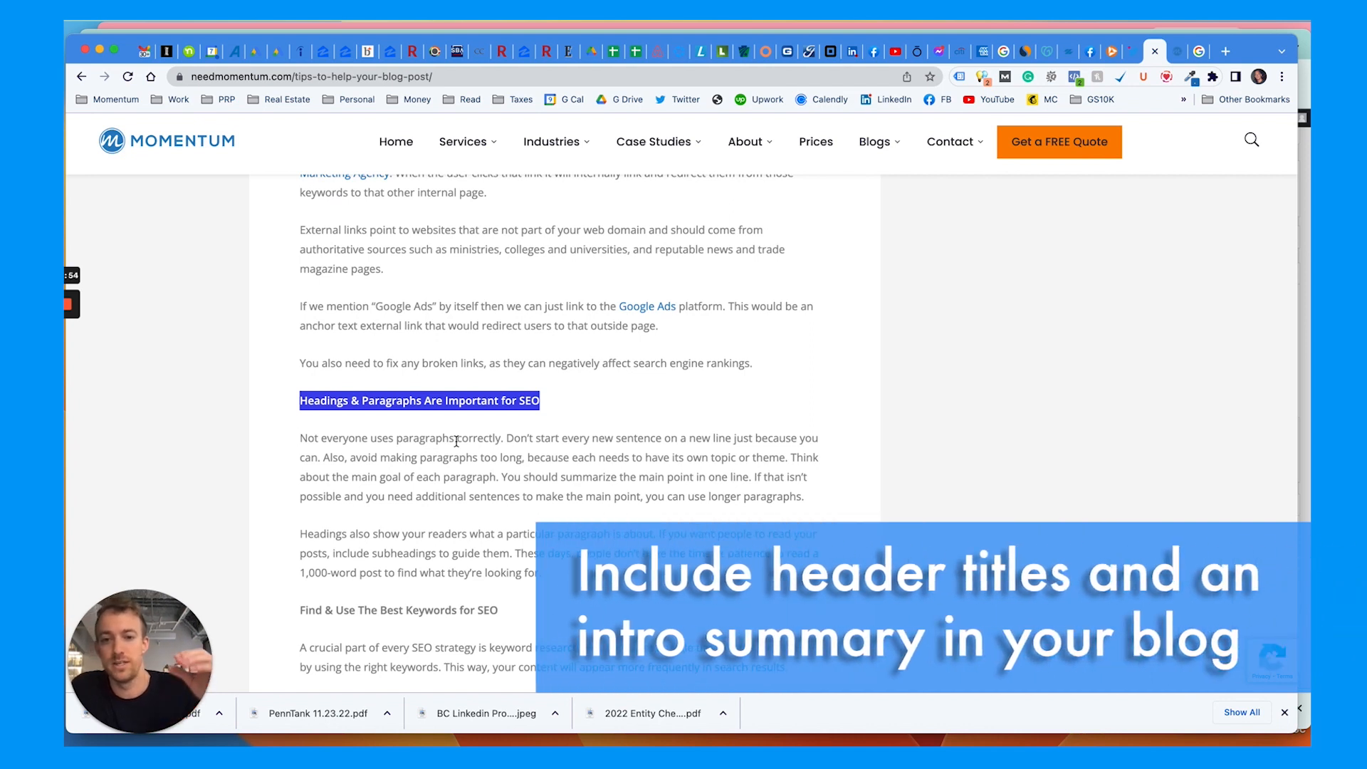
- Highlight the "Find & Use The Best Keywords for SEO" heading and its list of keyword research tools, Semrush through Ahrefs Keywords Explorer
{"action": "scroll", "coordinate": [456, 442], "scroll_direction": "down", "scroll_amount": 3}
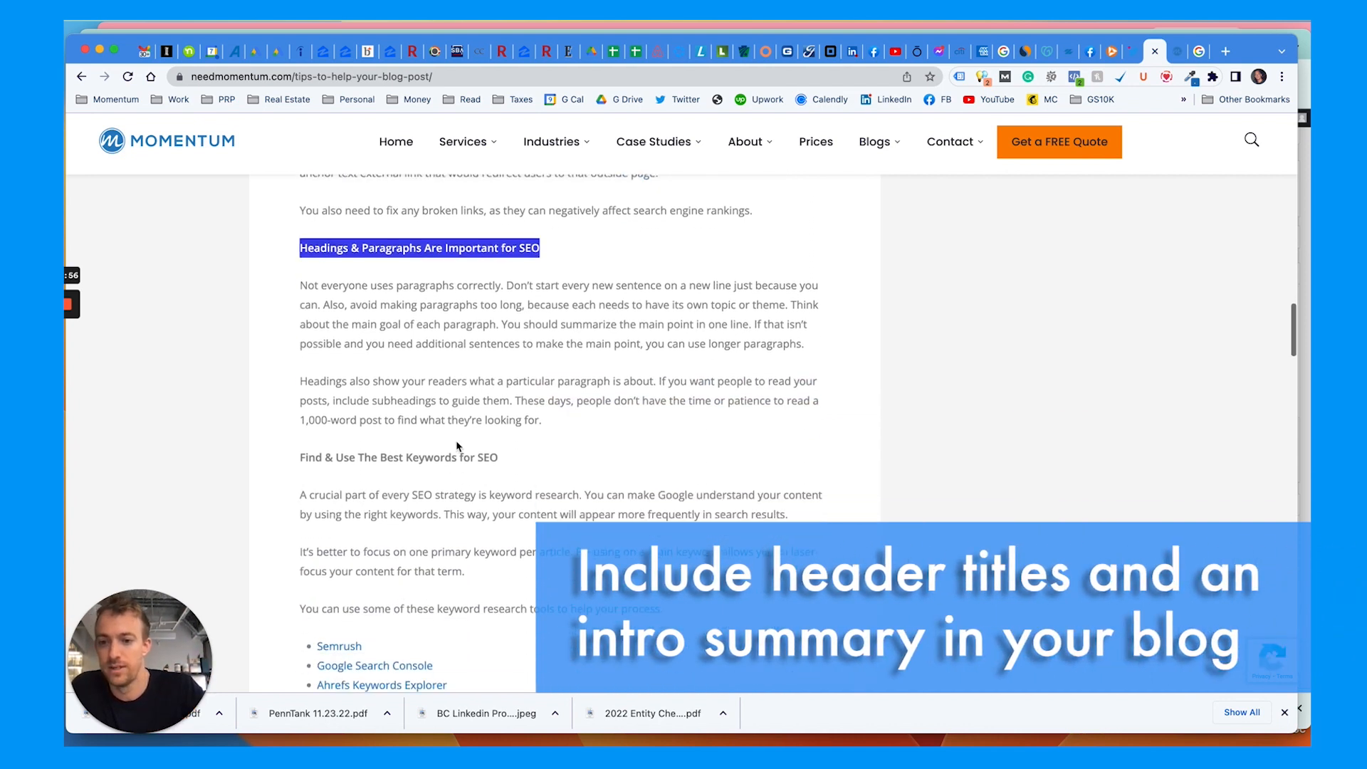
{"action": "triple_click", "coordinate": [427, 453]}
{"action": "scroll", "coordinate": [430, 456], "scroll_direction": "down", "scroll_amount": 1}
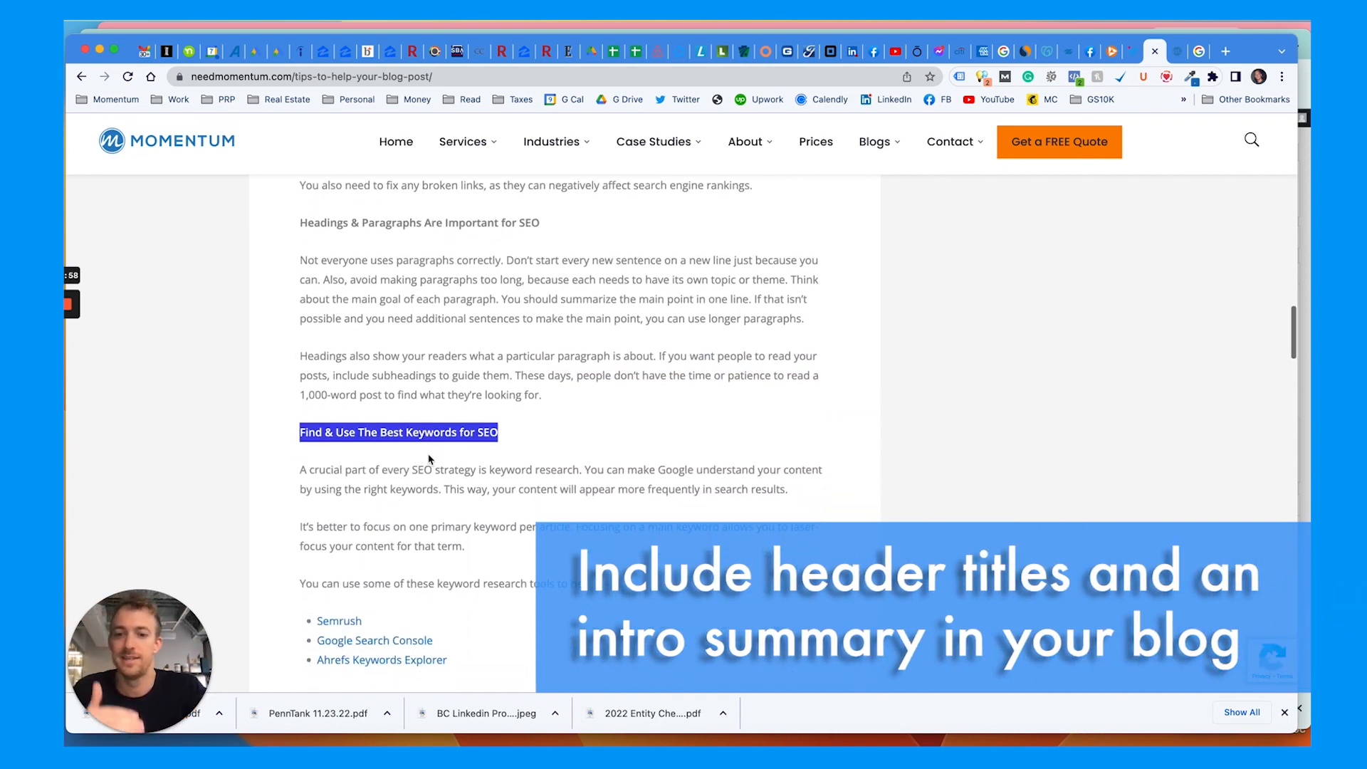
{"action": "scroll", "coordinate": [430, 462], "scroll_direction": "down", "scroll_amount": 2}
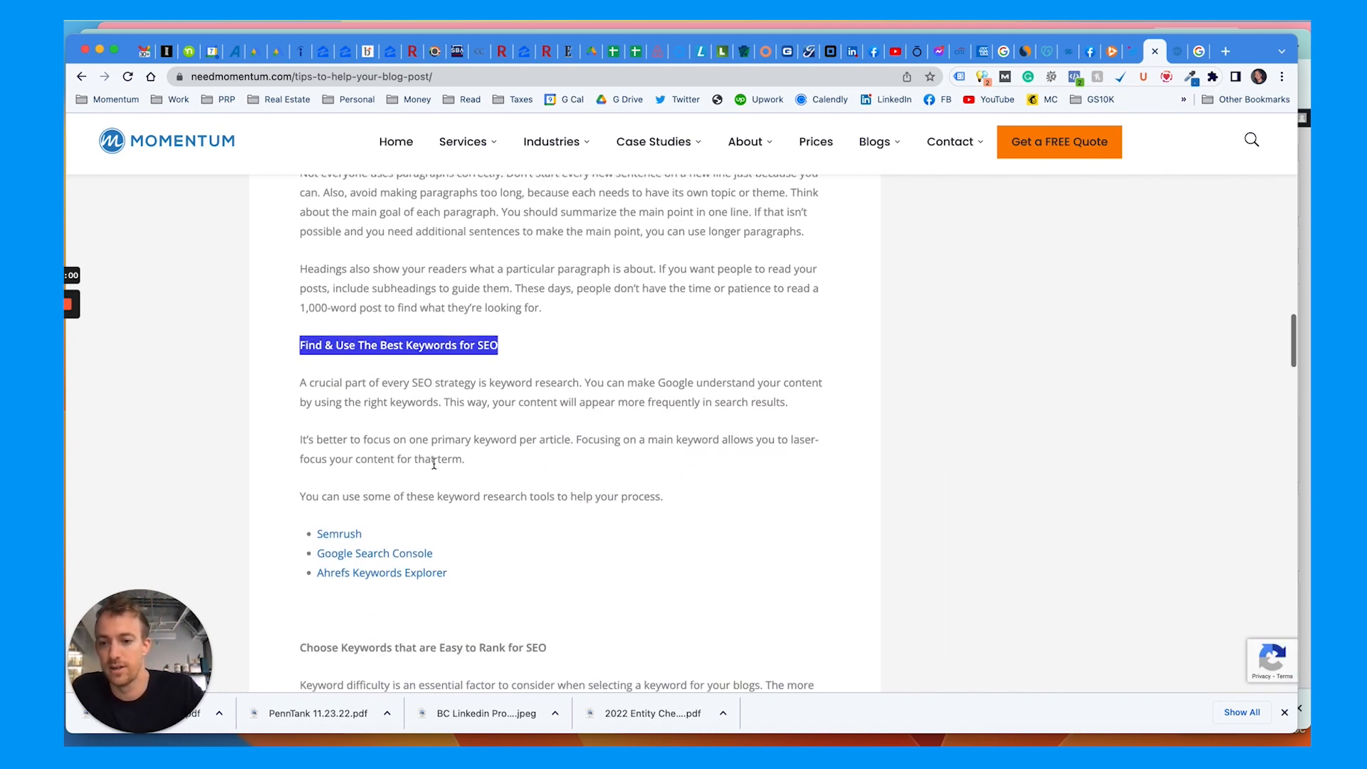
{"action": "left_click_drag", "start_coordinate": [467, 574], "coordinate": [310, 547]}
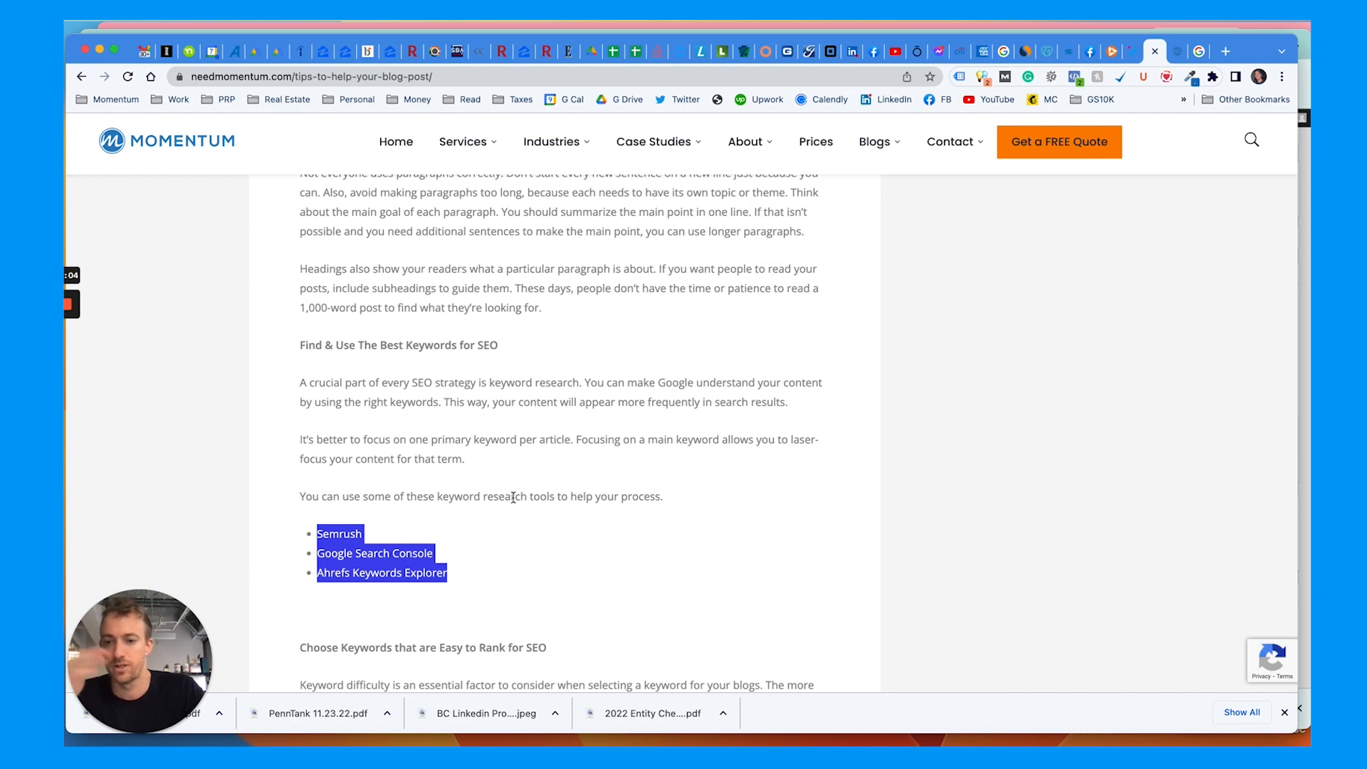
- Highlight the "Choose Keywords that are Easy to Rank for SEO" and "Focus on Mobile for SEO Purposes" headings
{"action": "scroll", "coordinate": [514, 499], "scroll_direction": "down", "scroll_amount": 3}
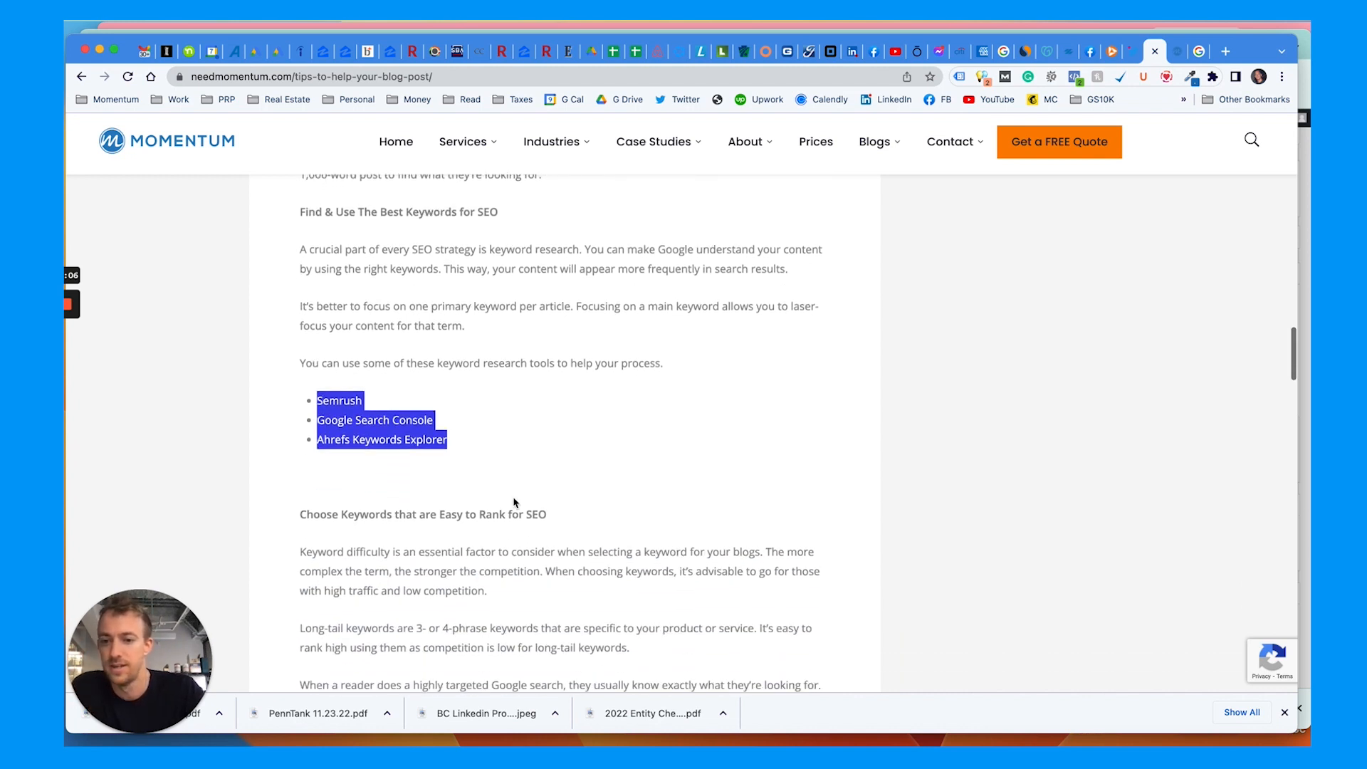
{"action": "triple_click", "coordinate": [496, 490]}
{"action": "scroll", "coordinate": [496, 495], "scroll_direction": "down", "scroll_amount": 5}
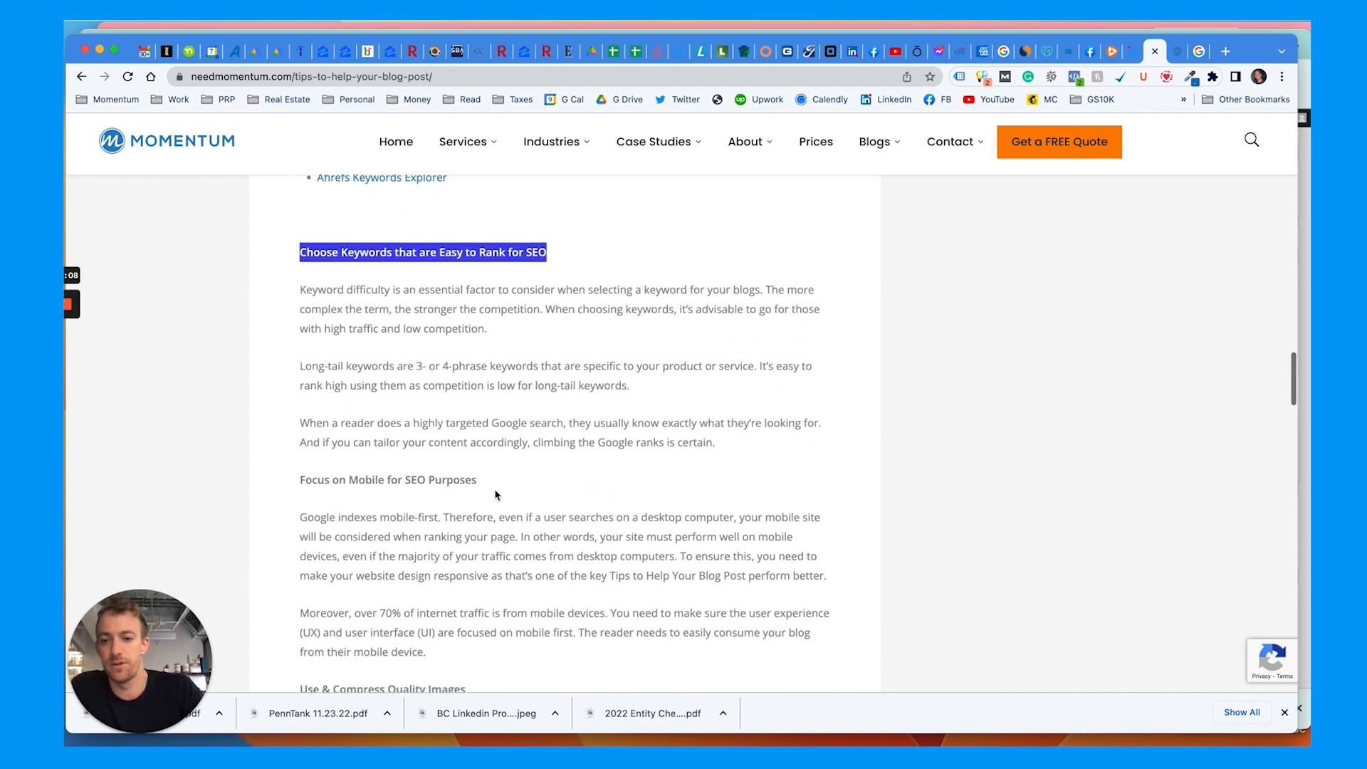
{"action": "triple_click", "coordinate": [428, 463]}
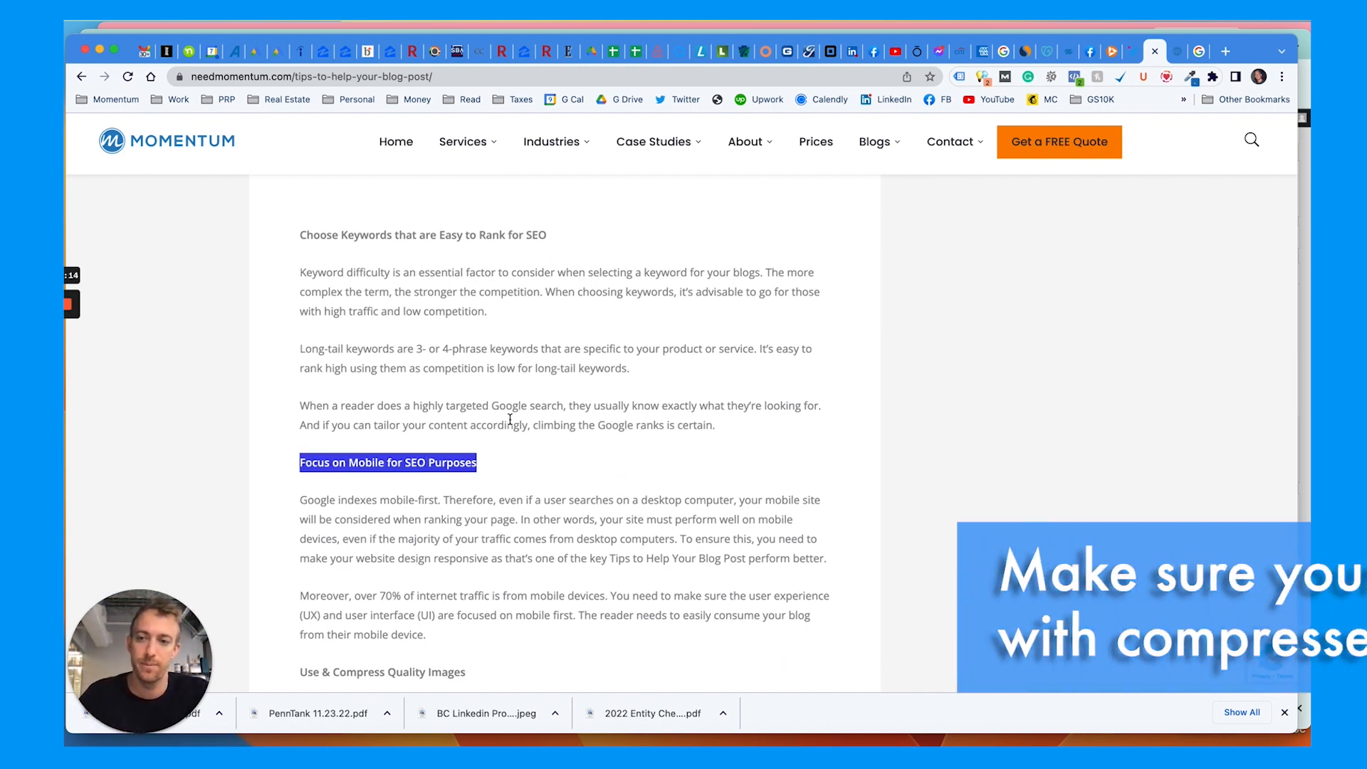
- Highlight the "Use & Compress Quality Images" and "Add SEO Titles & Meta Descriptions" headings
{"action": "scroll", "coordinate": [510, 419], "scroll_direction": "down", "scroll_amount": 1}
{"action": "scroll", "coordinate": [510, 419], "scroll_direction": "down", "scroll_amount": 4}
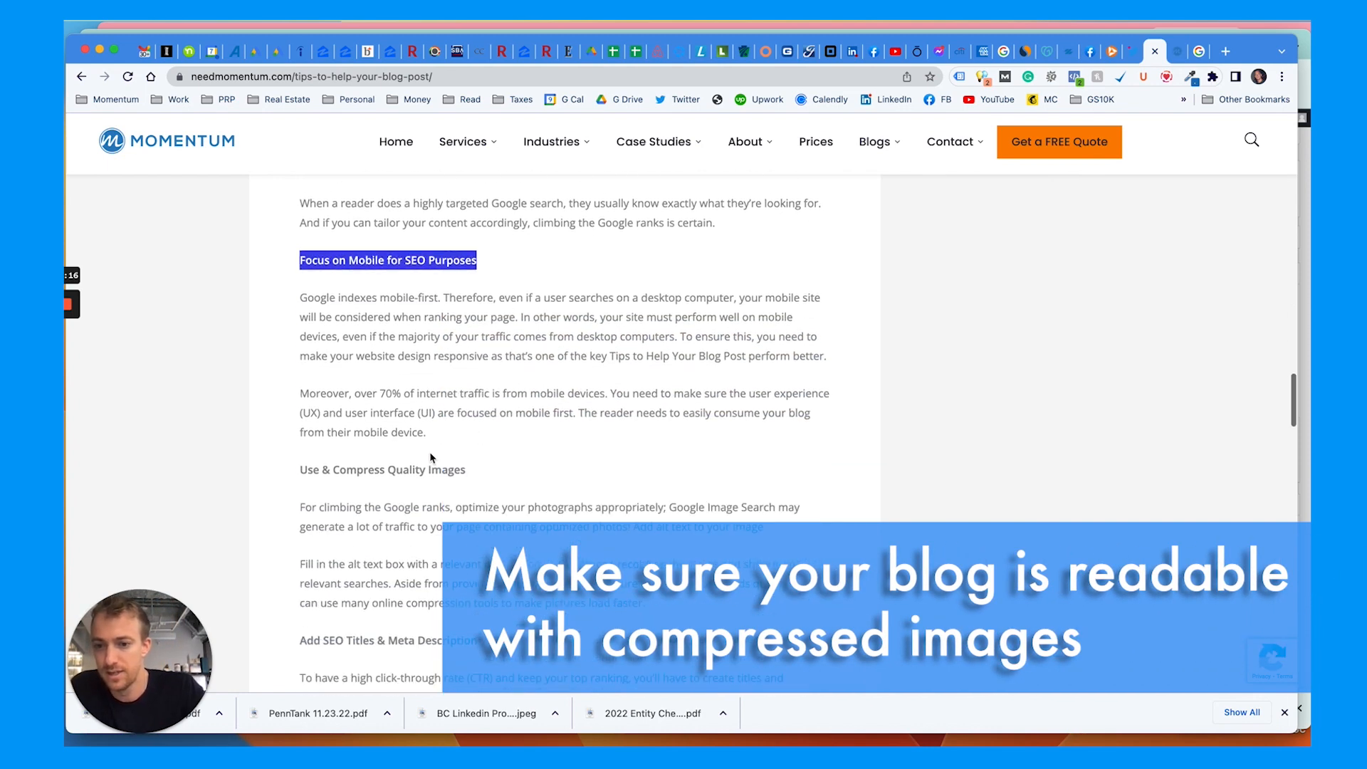
{"action": "triple_click", "coordinate": [410, 475]}
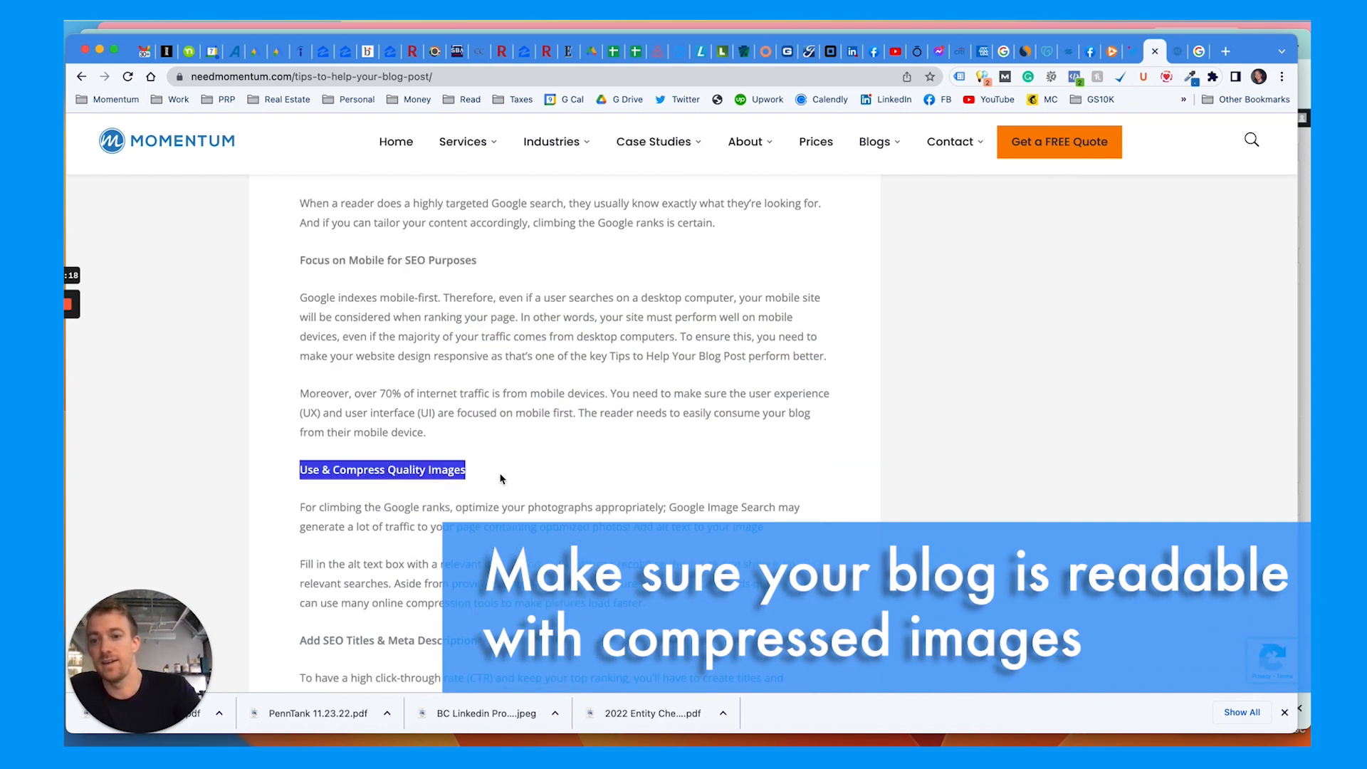
{"action": "scroll", "coordinate": [501, 479], "scroll_direction": "down", "scroll_amount": 4}
{"action": "triple_click", "coordinate": [443, 450]}
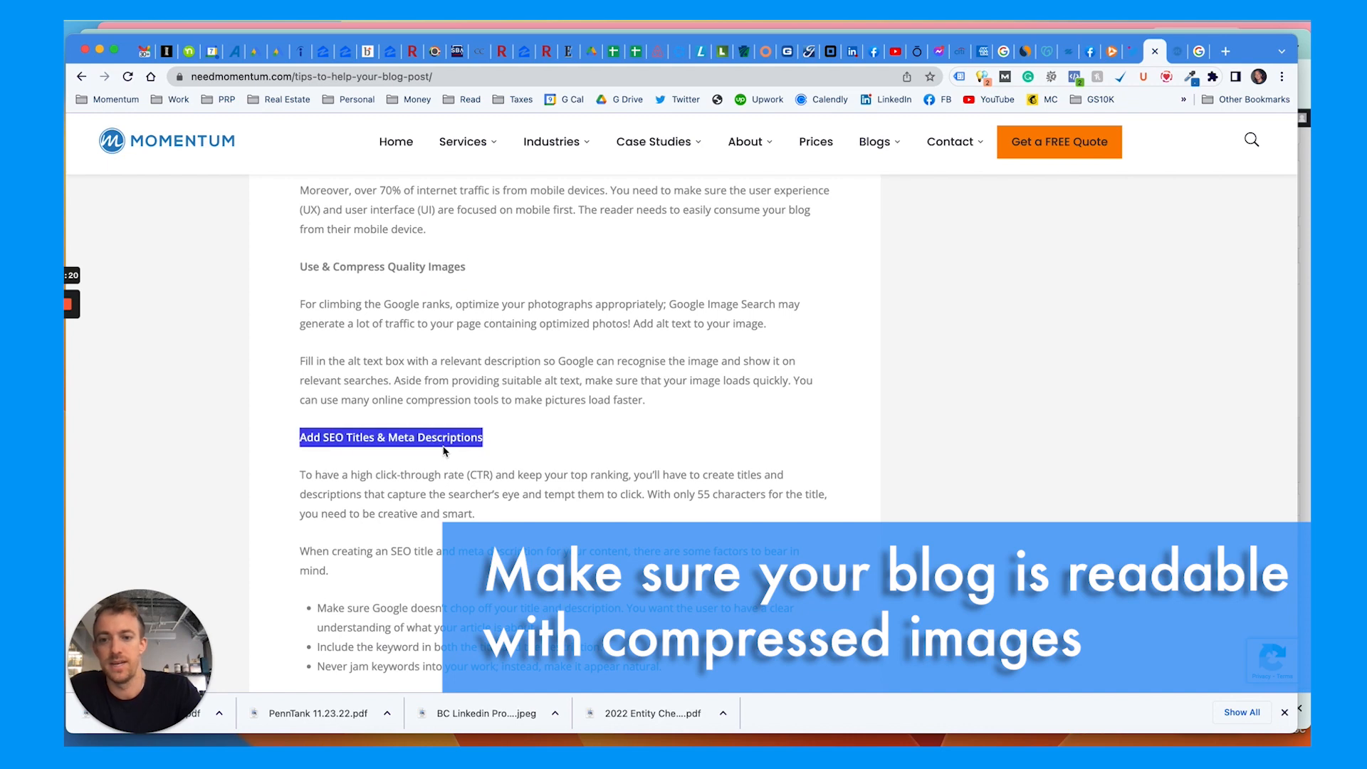
- Review the "Post Content Regularly" tip and the article's closing "Thanks for Reading!" section with its contact and social channel links
{"action": "scroll", "coordinate": [443, 451], "scroll_direction": "down", "scroll_amount": 8}
{"action": "scroll", "coordinate": [443, 450], "scroll_direction": "down", "scroll_amount": 3}
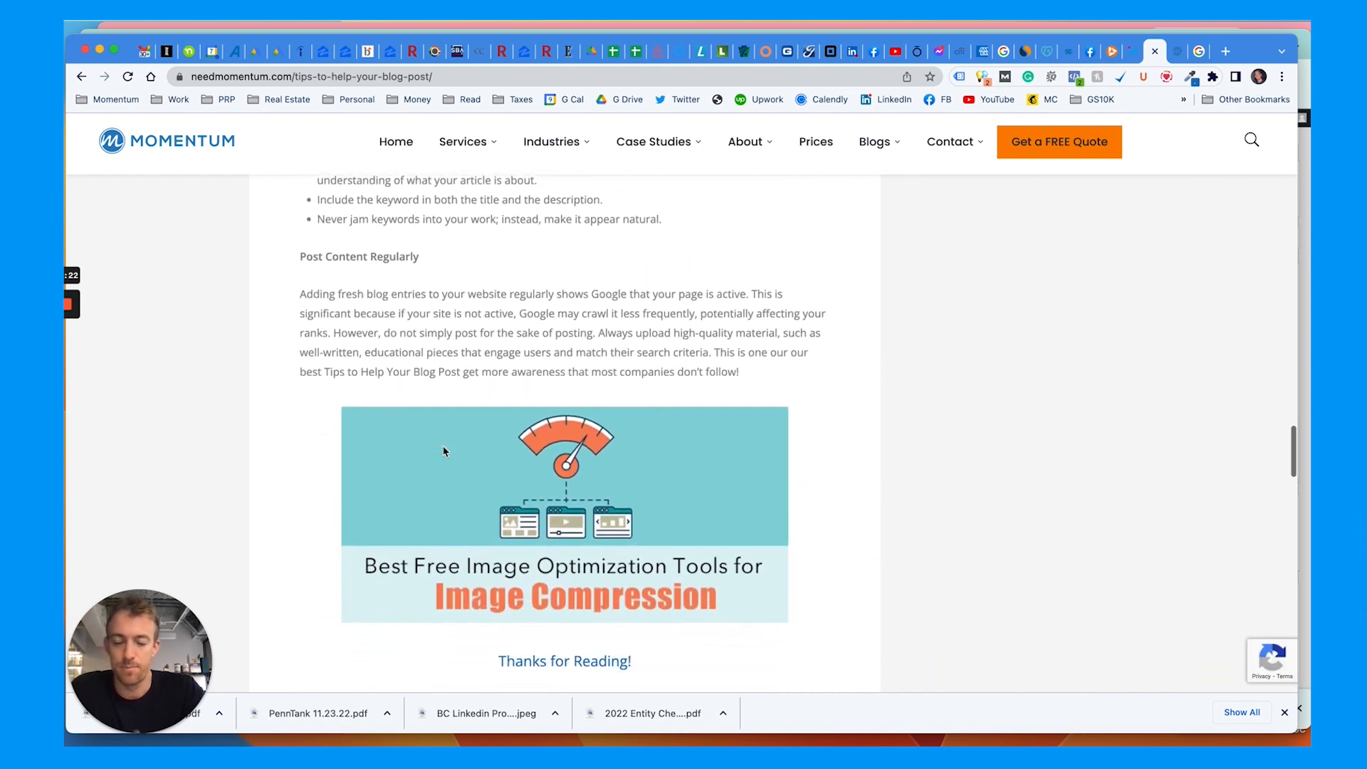
{"action": "scroll", "coordinate": [443, 451], "scroll_direction": "down", "scroll_amount": 5}
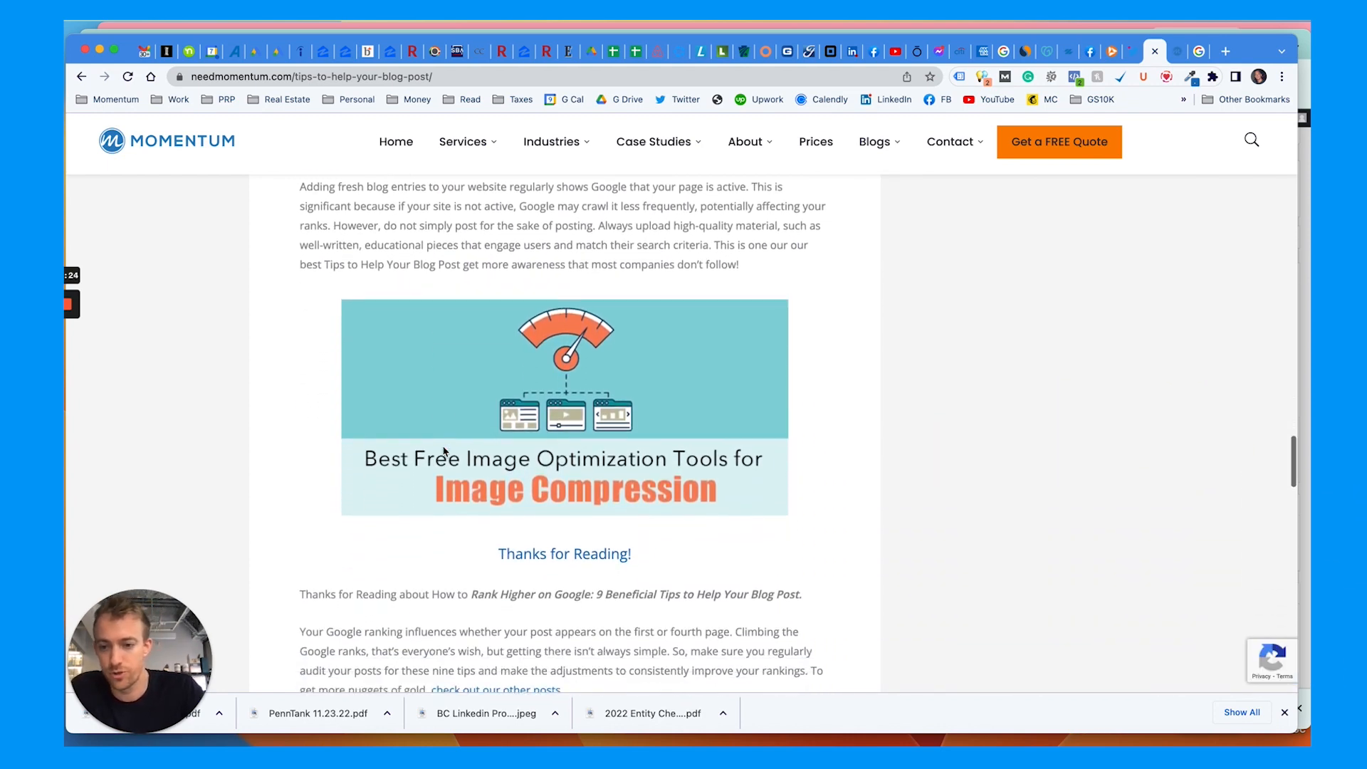
{"action": "scroll", "coordinate": [443, 446], "scroll_direction": "down", "scroll_amount": 1}
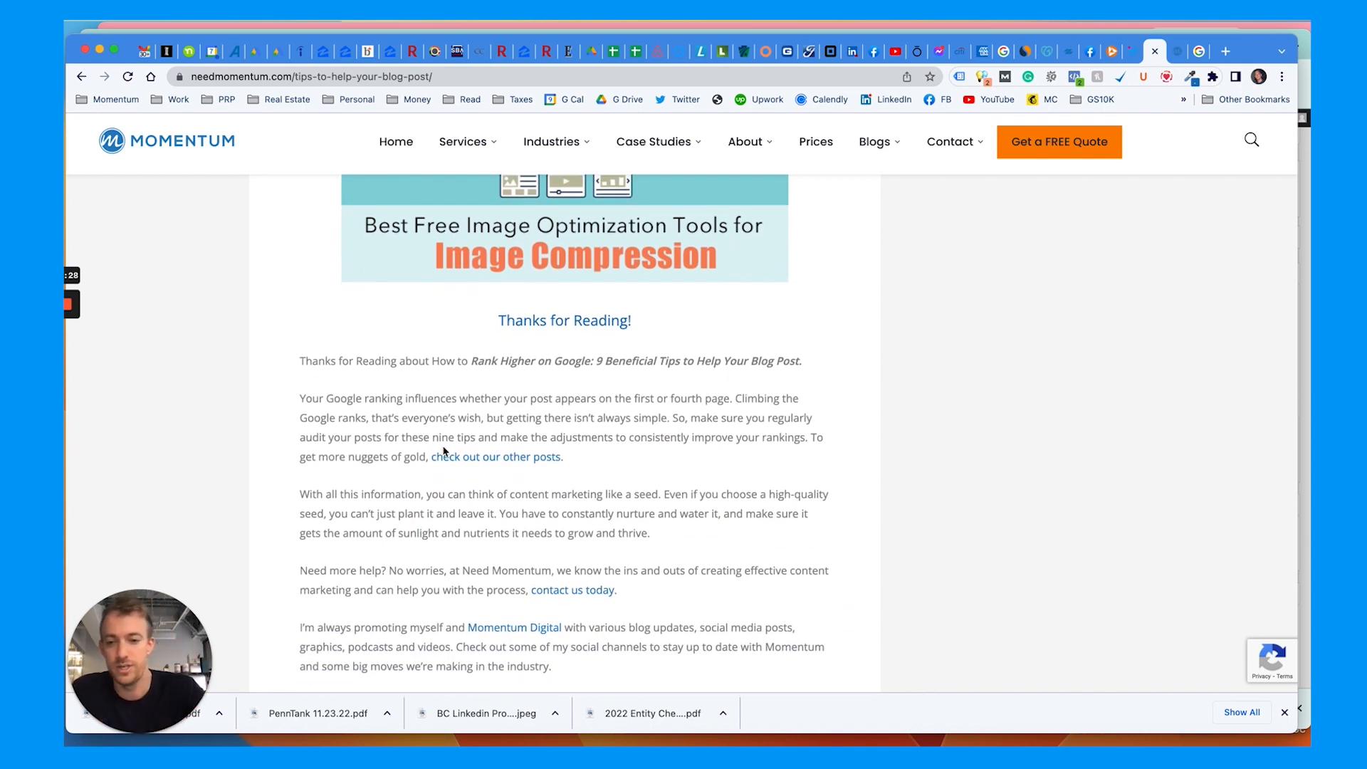
{"action": "scroll", "coordinate": [443, 451], "scroll_direction": "down", "scroll_amount": 1}
{"action": "scroll", "coordinate": [443, 450], "scroll_direction": "down", "scroll_amount": 4}
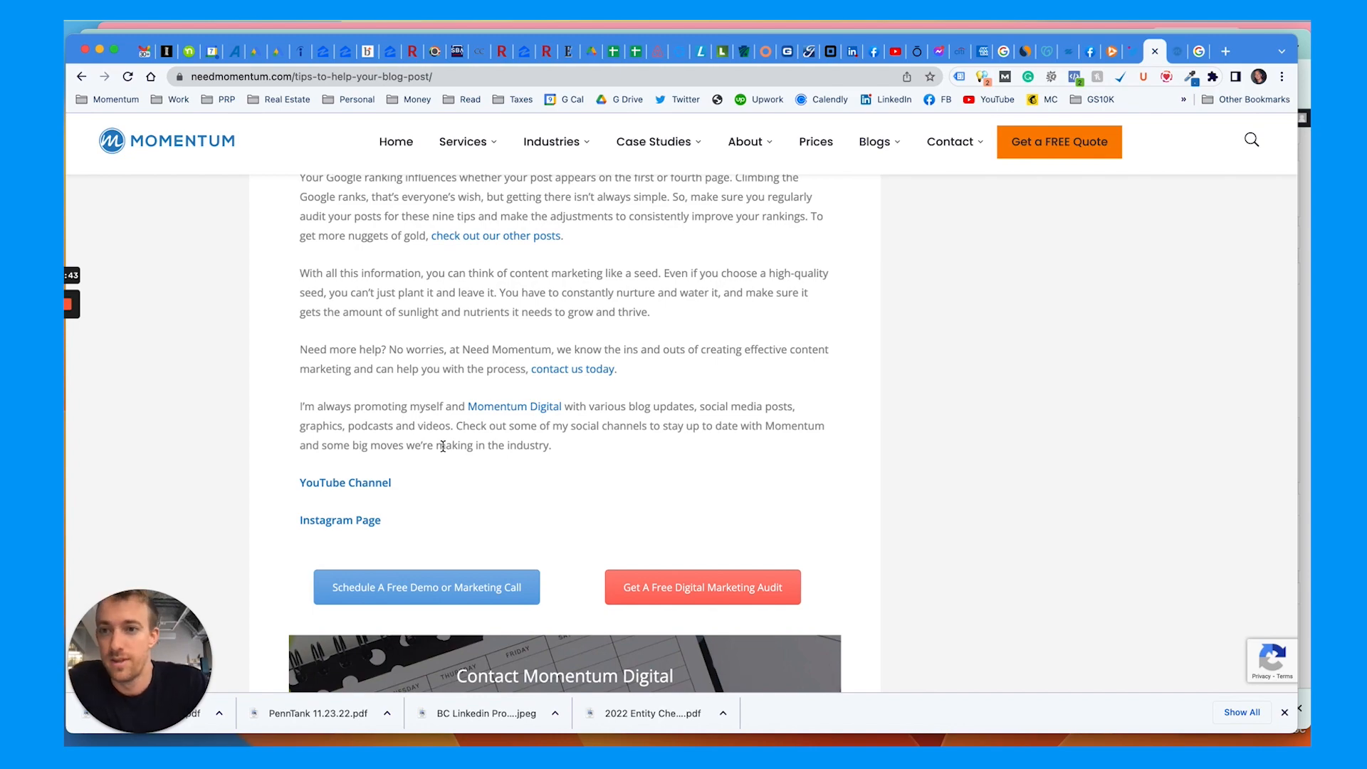
- Return to the beginning of the article and highlight its title, "Rank Higher on Google: 9 Tips to Help Your Blog Post"
{"action": "scroll", "coordinate": [443, 446], "scroll_direction": "up", "scroll_amount": 20}
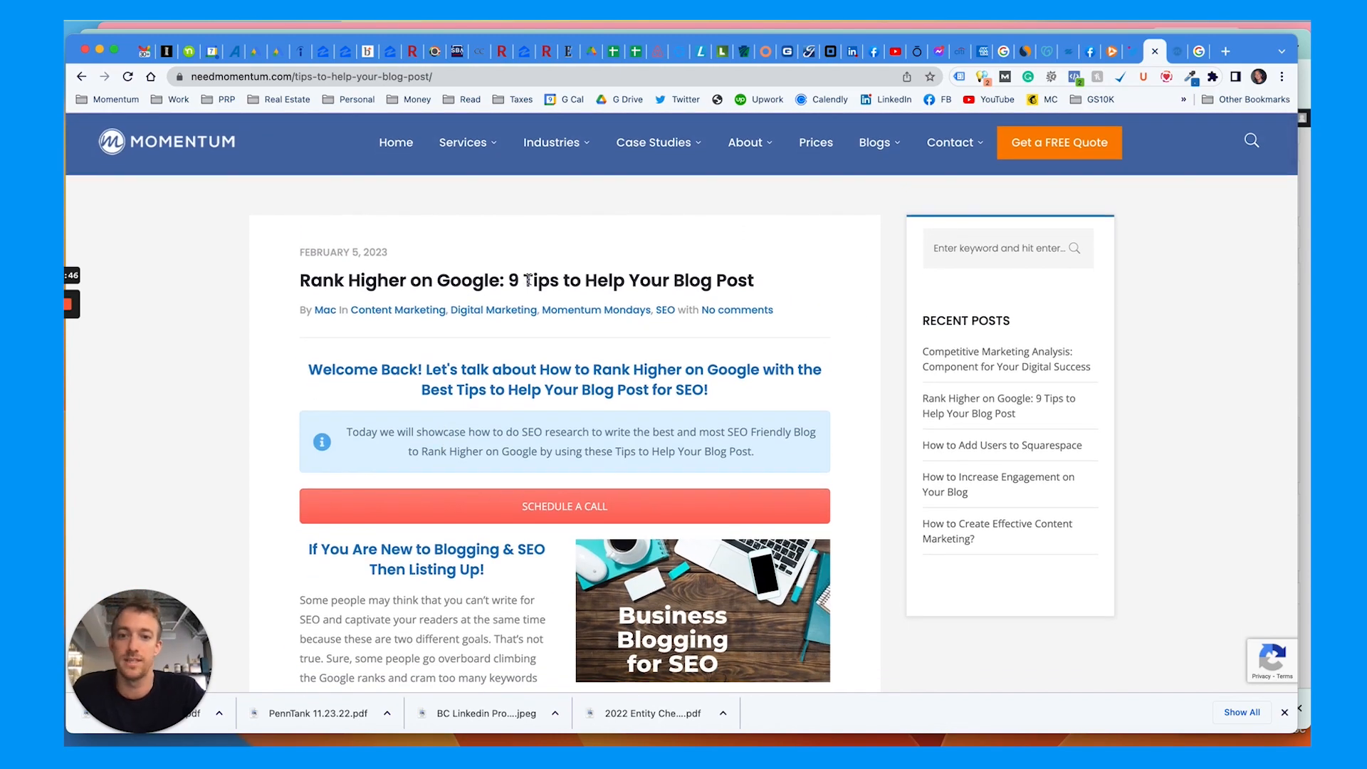
{"action": "triple_click", "coordinate": [528, 280]}
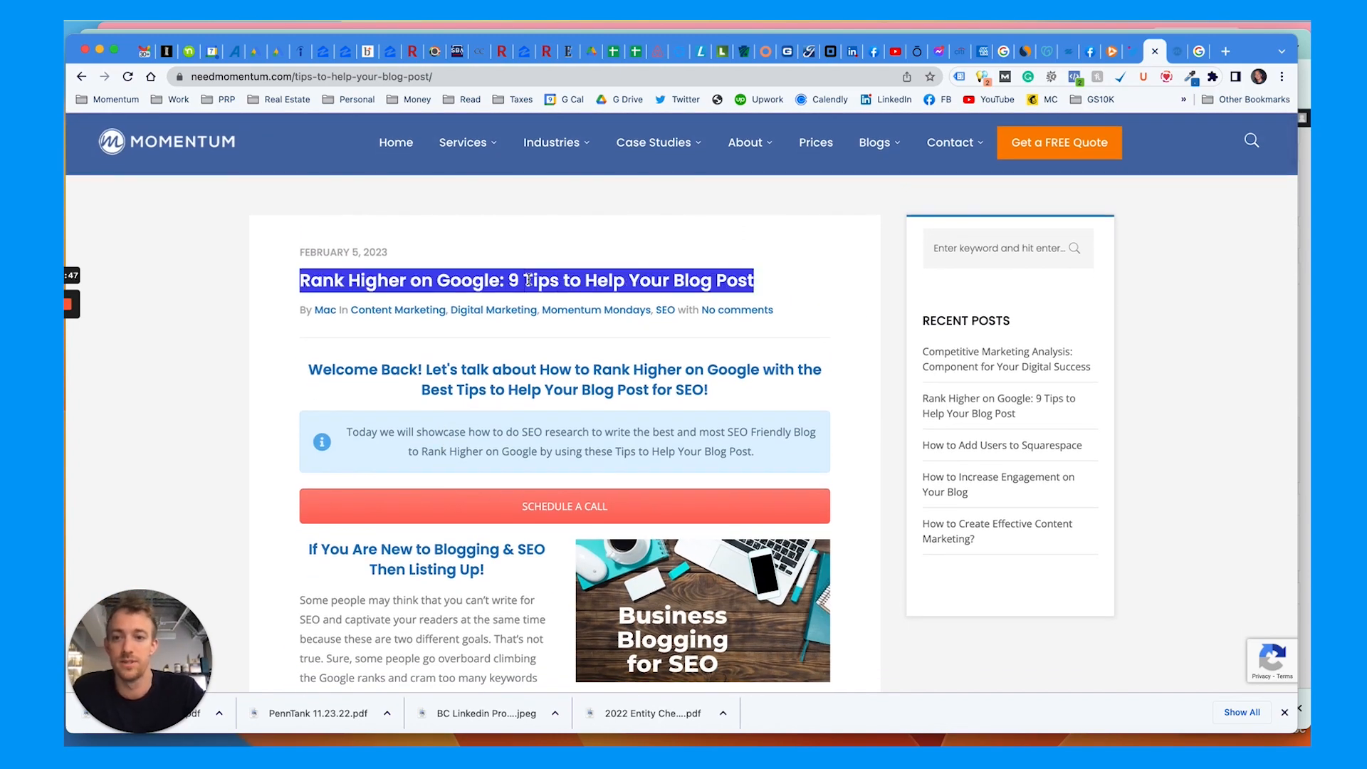